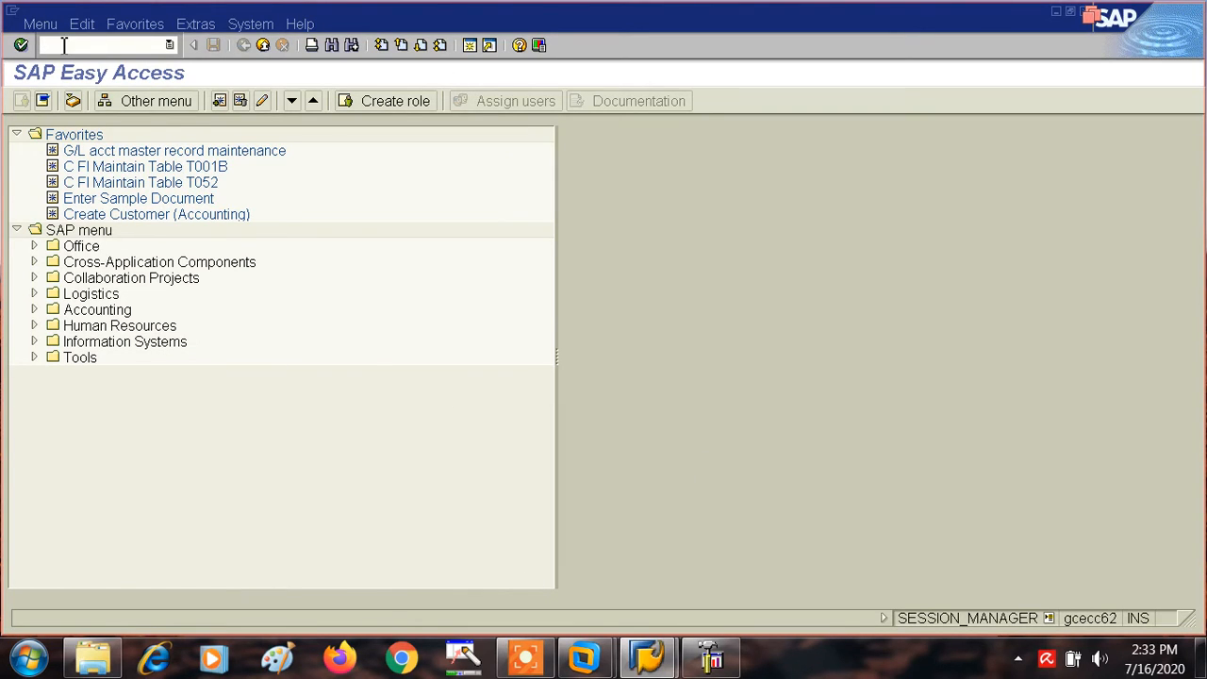
- Run transaction SPRO and display the SAP Reference IMG
type("SPRO")
key("Return")
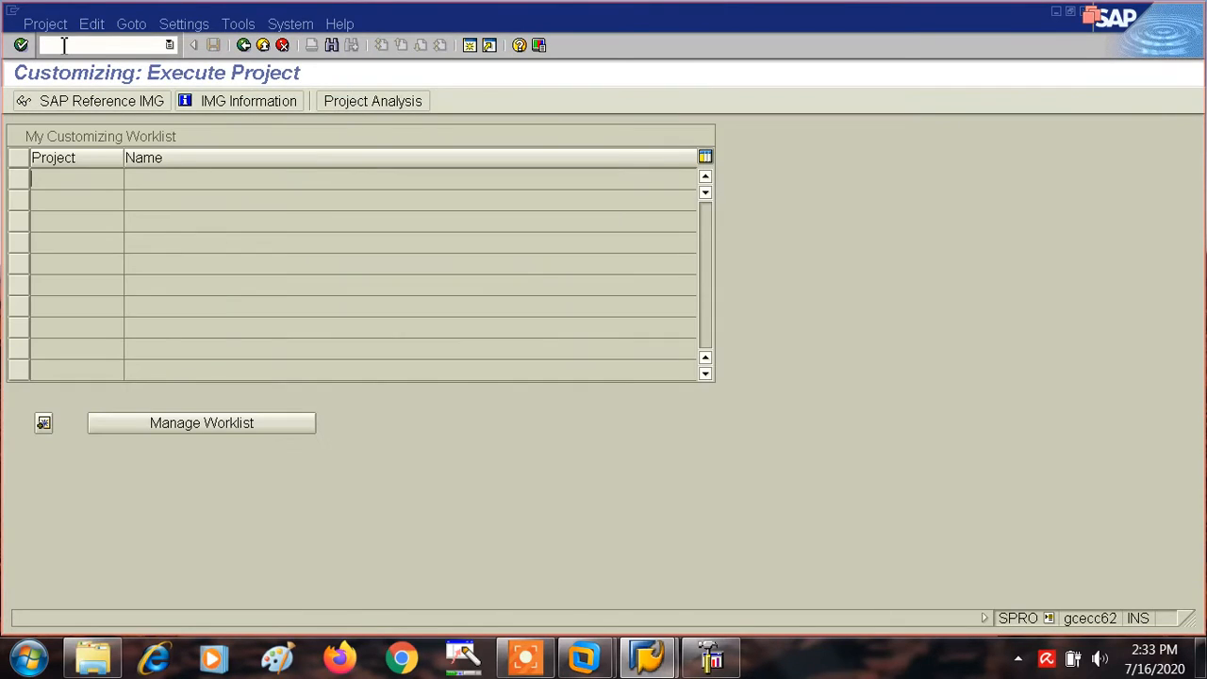
left_click(89, 104)
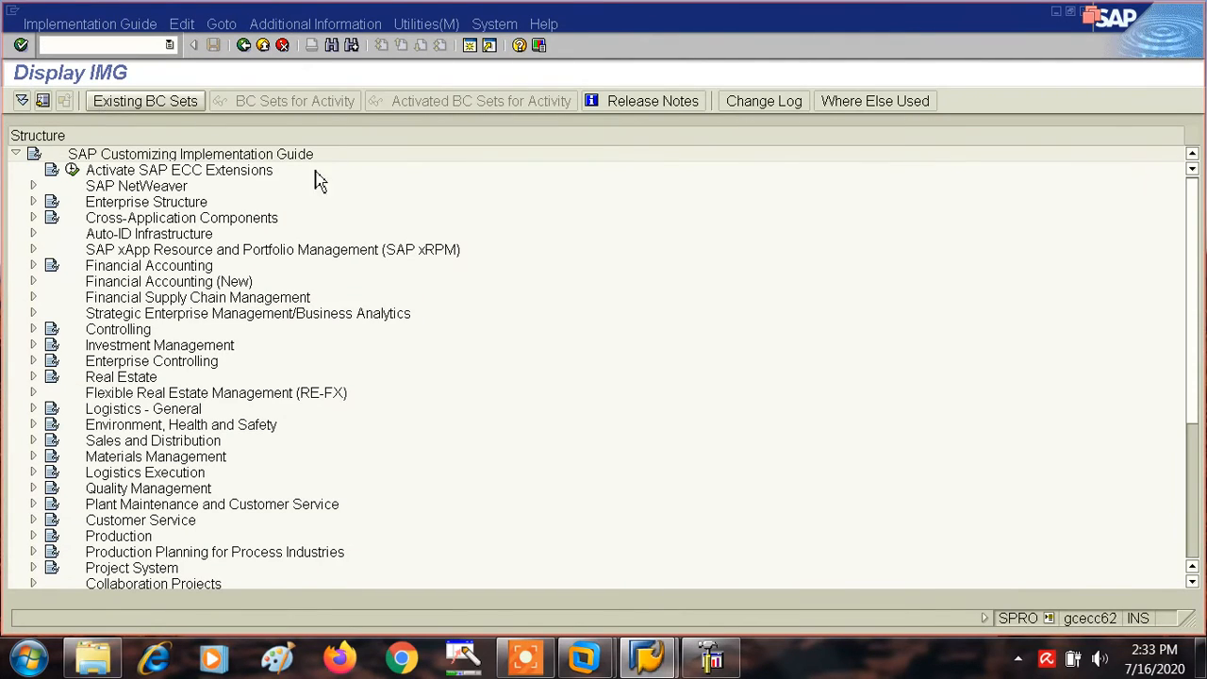
- Open the Define Variants for Open Posting Periods activity under Financial Accounting Global Settings, Document, Posting Periods
left_click(34, 268)
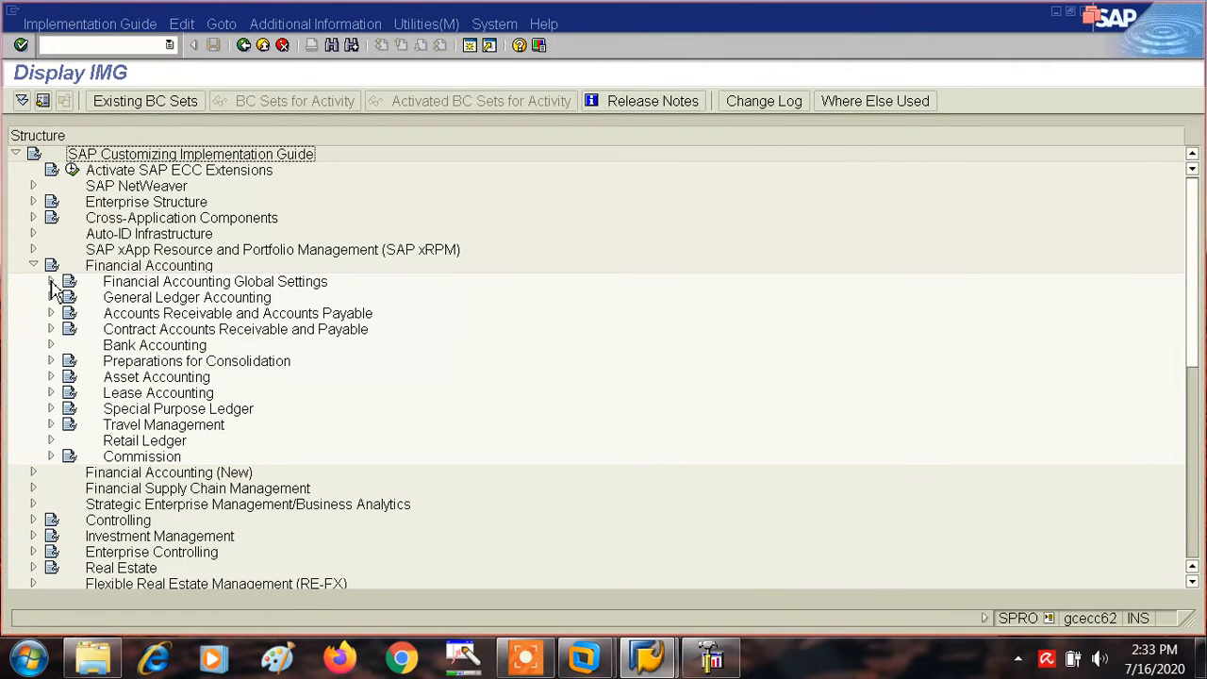
left_click(51, 283)
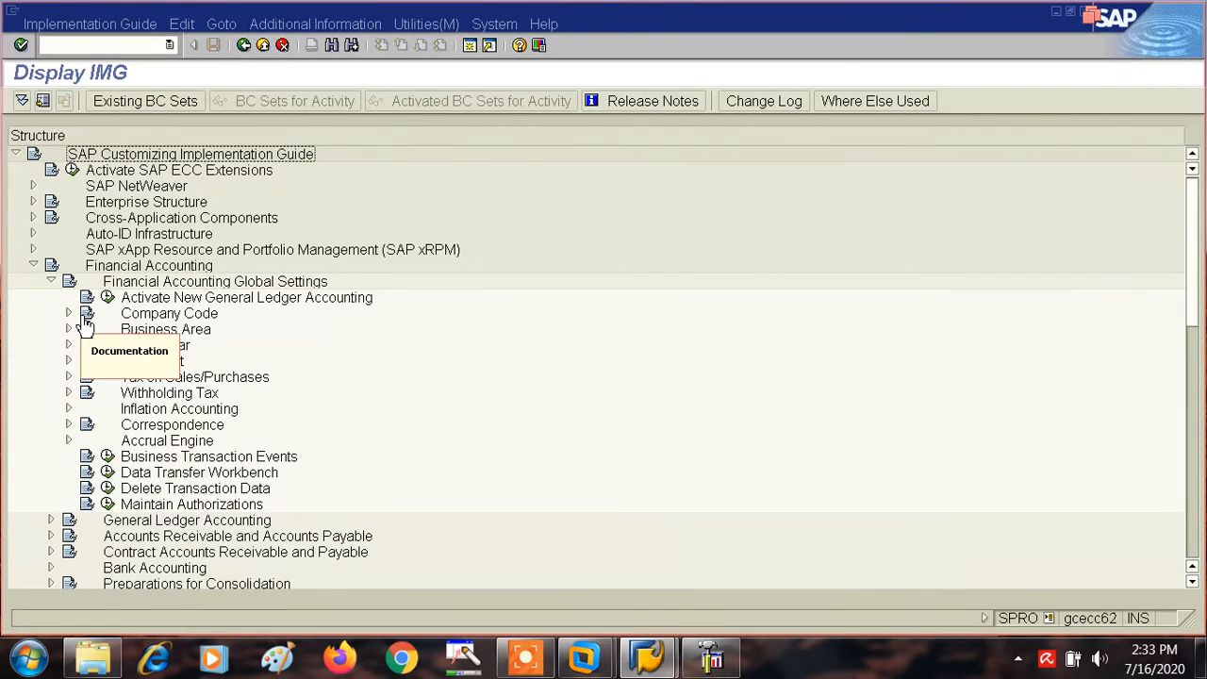
left_click(70, 363)
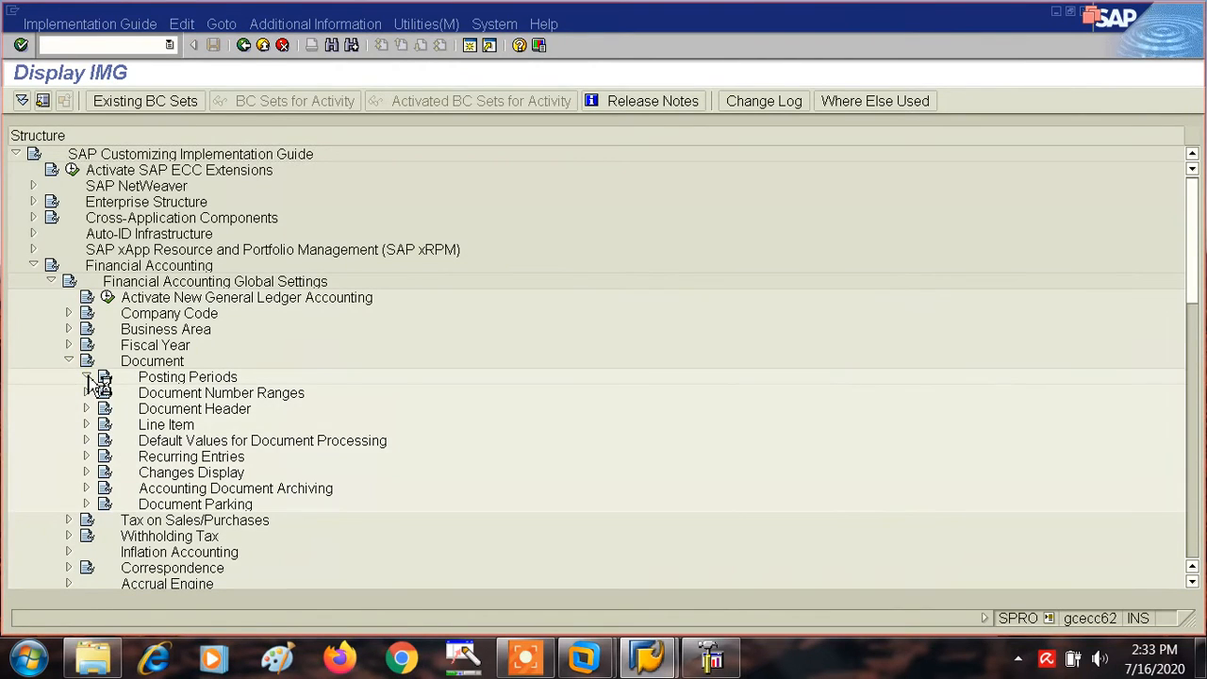
left_click(86, 377)
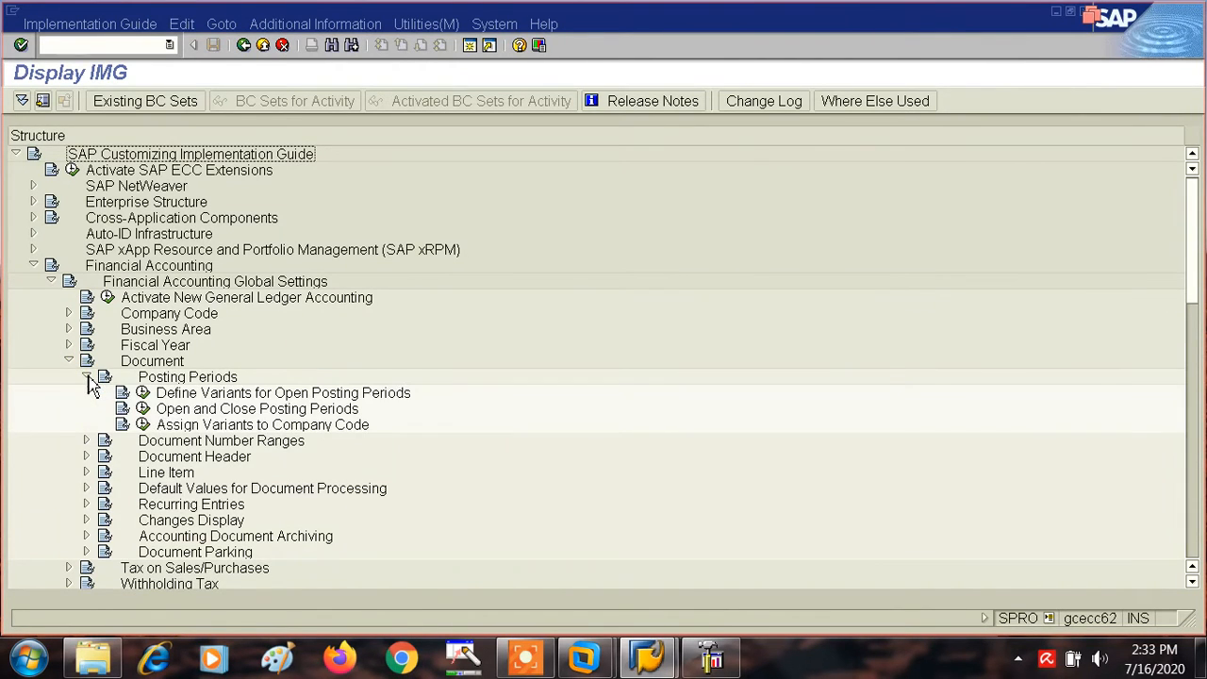
left_click(143, 393)
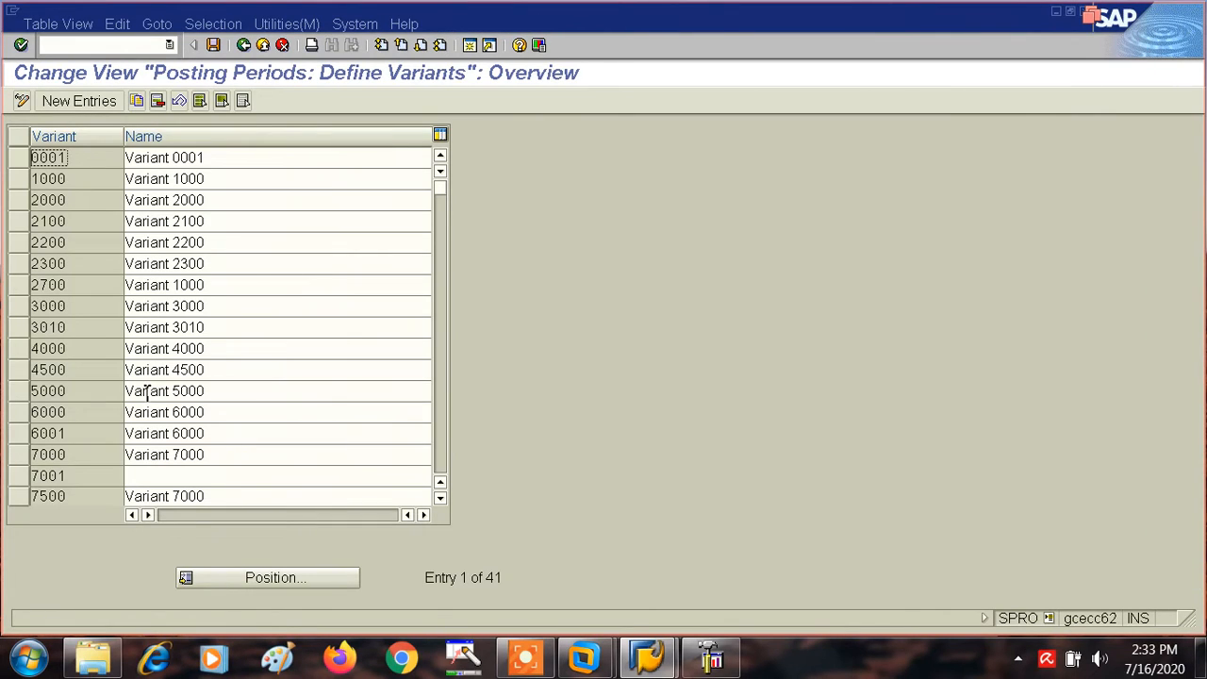
- Create posting period variant AT01 named "POSTING PERIOD FOR TA01" and save it to the proposed customizing request
left_click(81, 101)
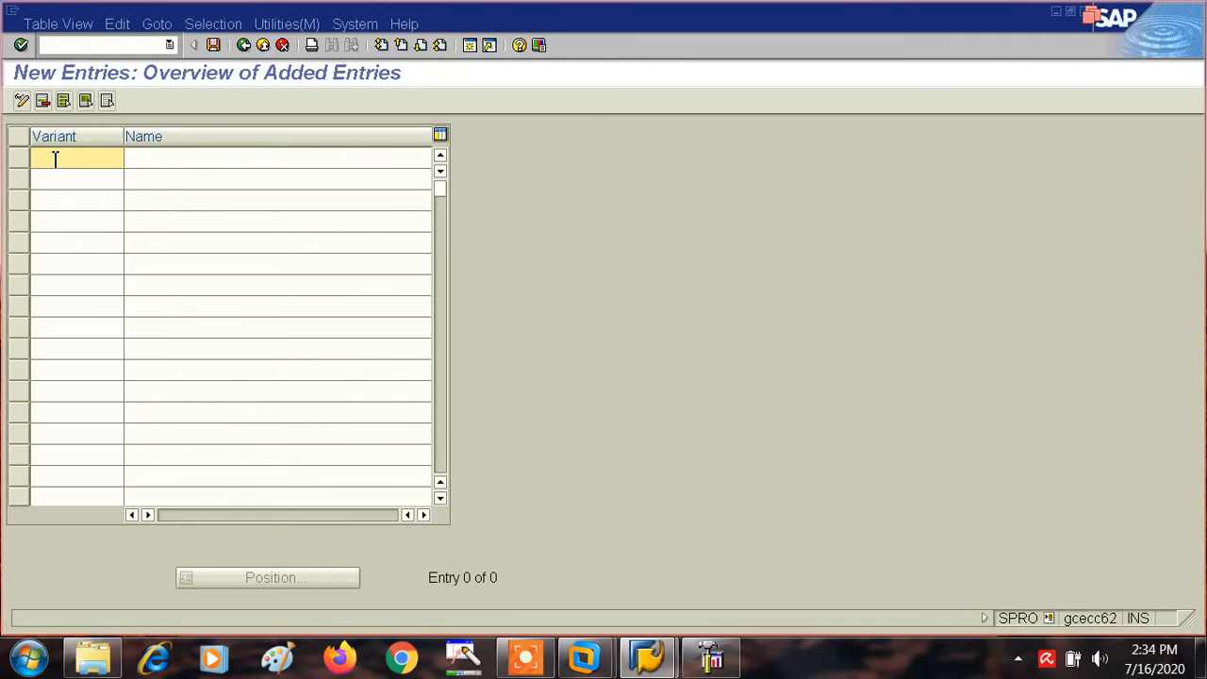
type("ATO1")
key("Tab")
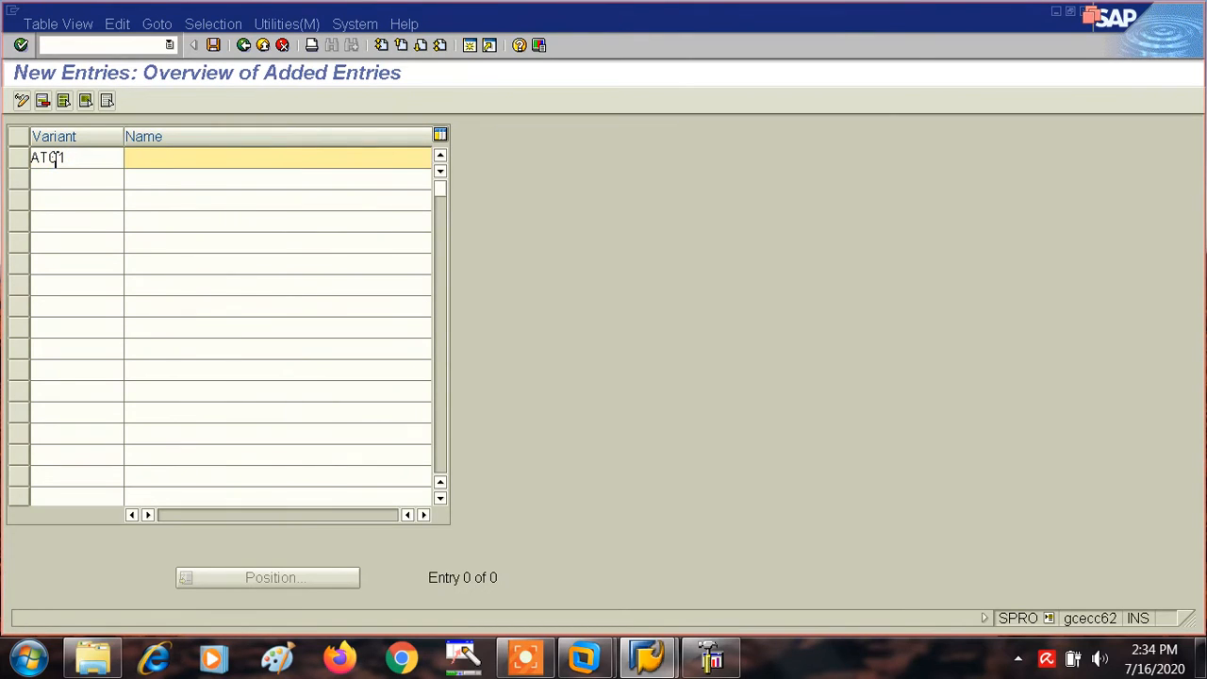
type("PO")
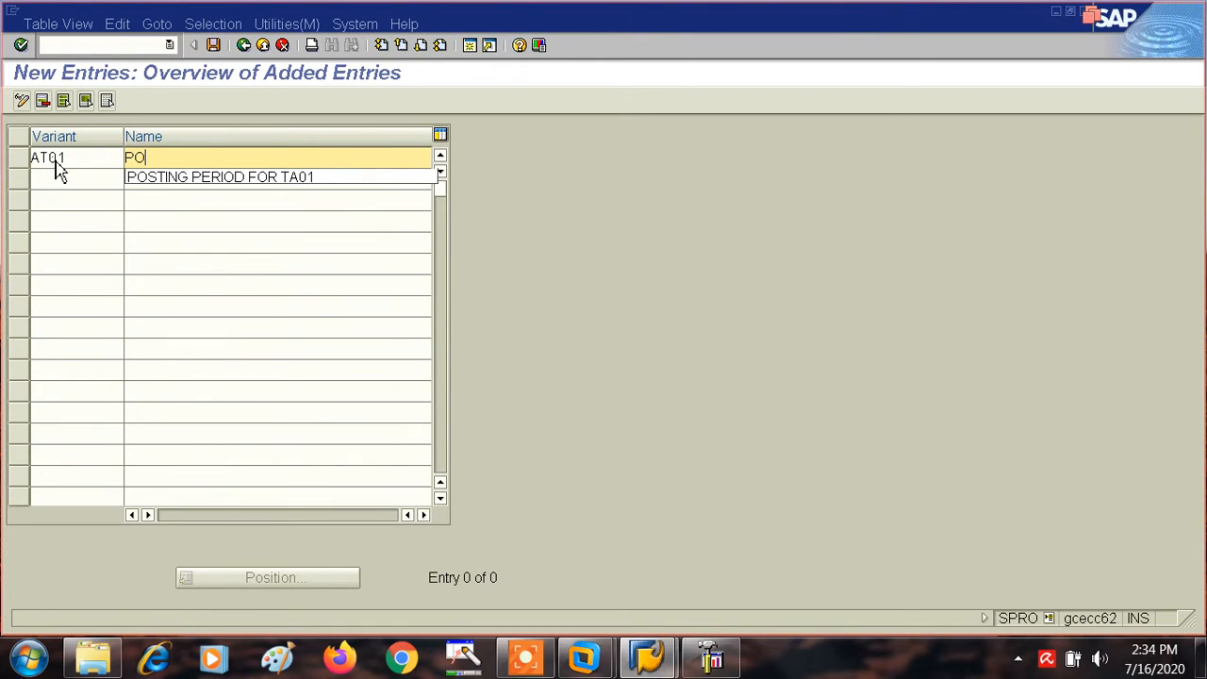
left_click(226, 176)
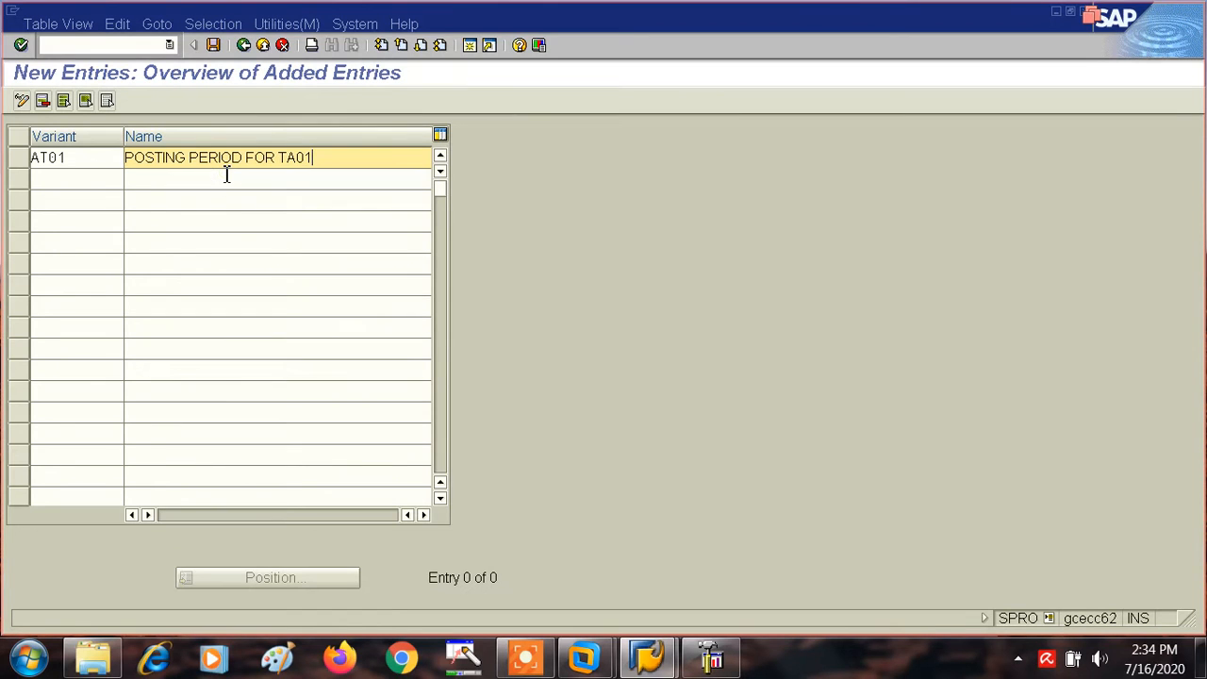
left_click(214, 46)
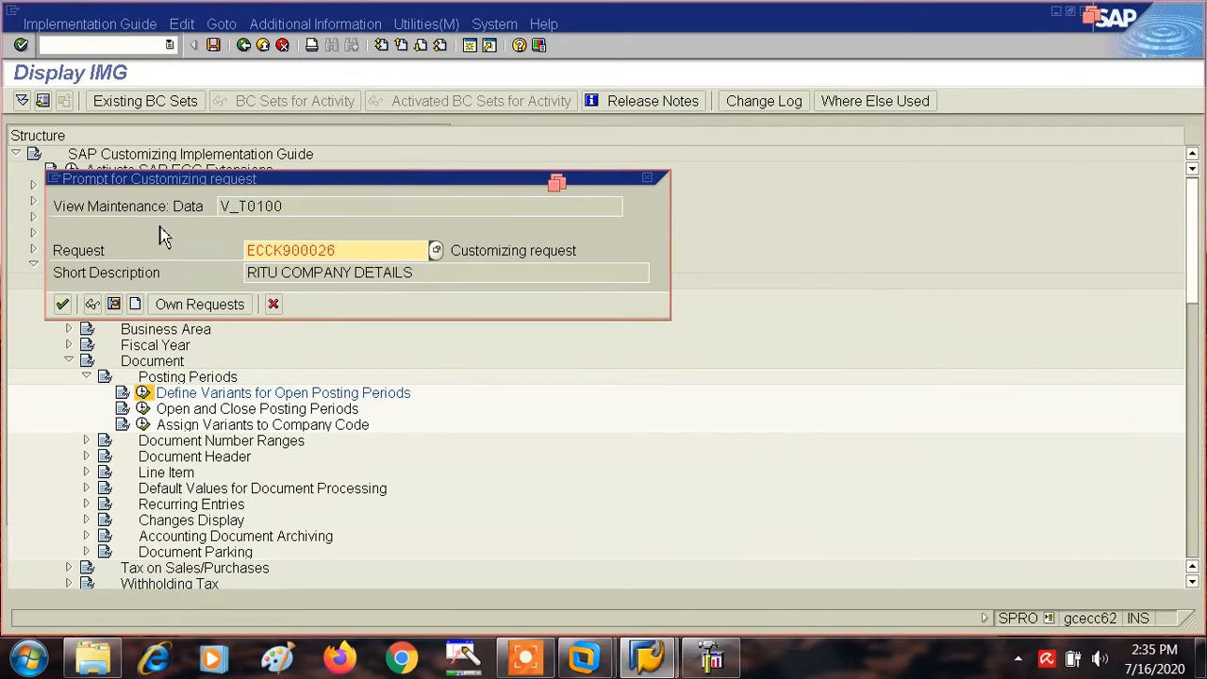
left_click(64, 305)
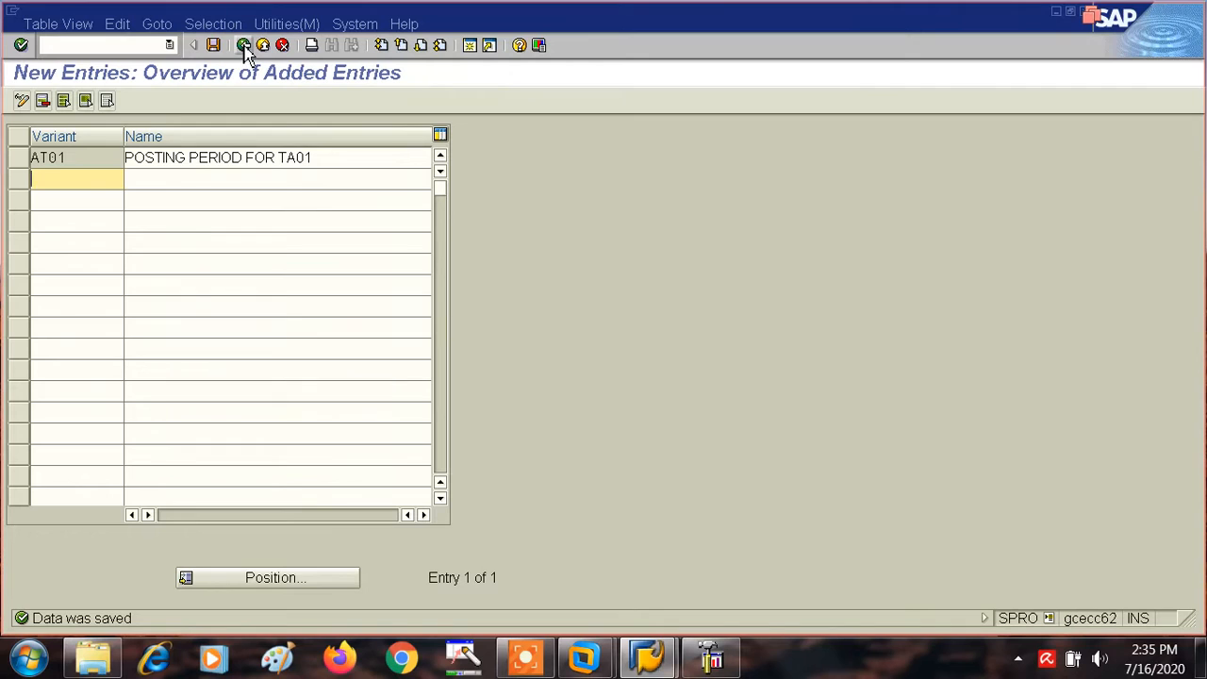
- Return to the implementation guide and open the Open and Close Posting Periods activity
left_click(243, 46)
left_click(243, 45)
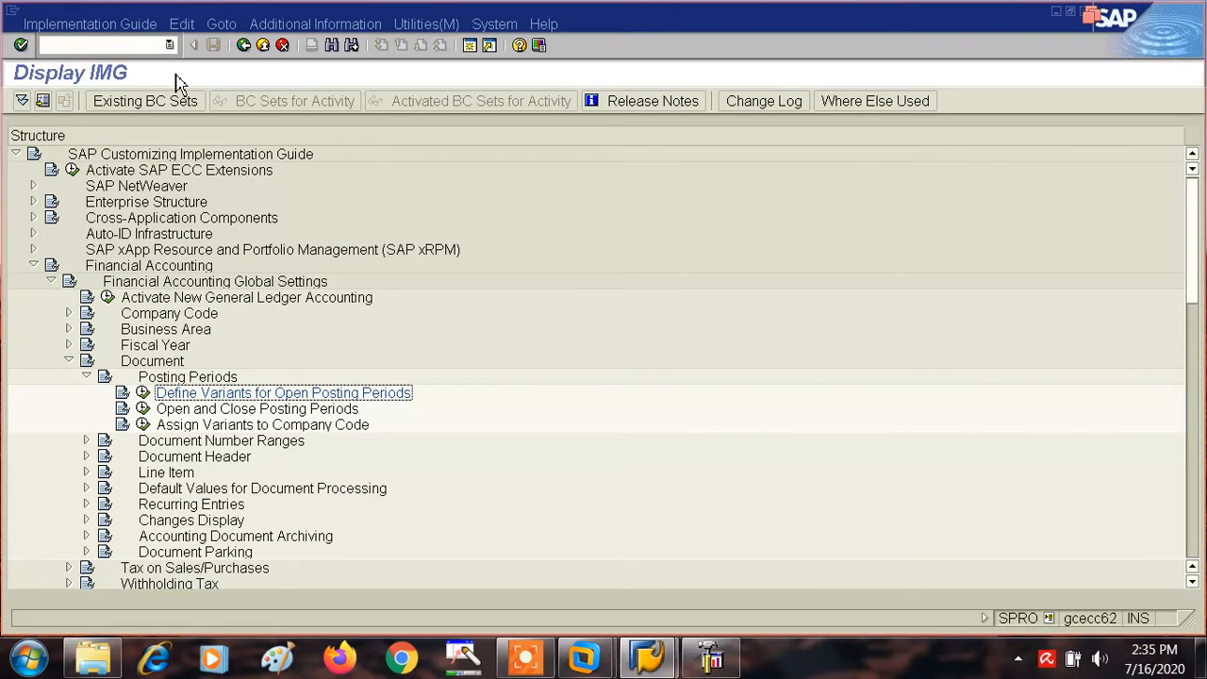
left_click(143, 408)
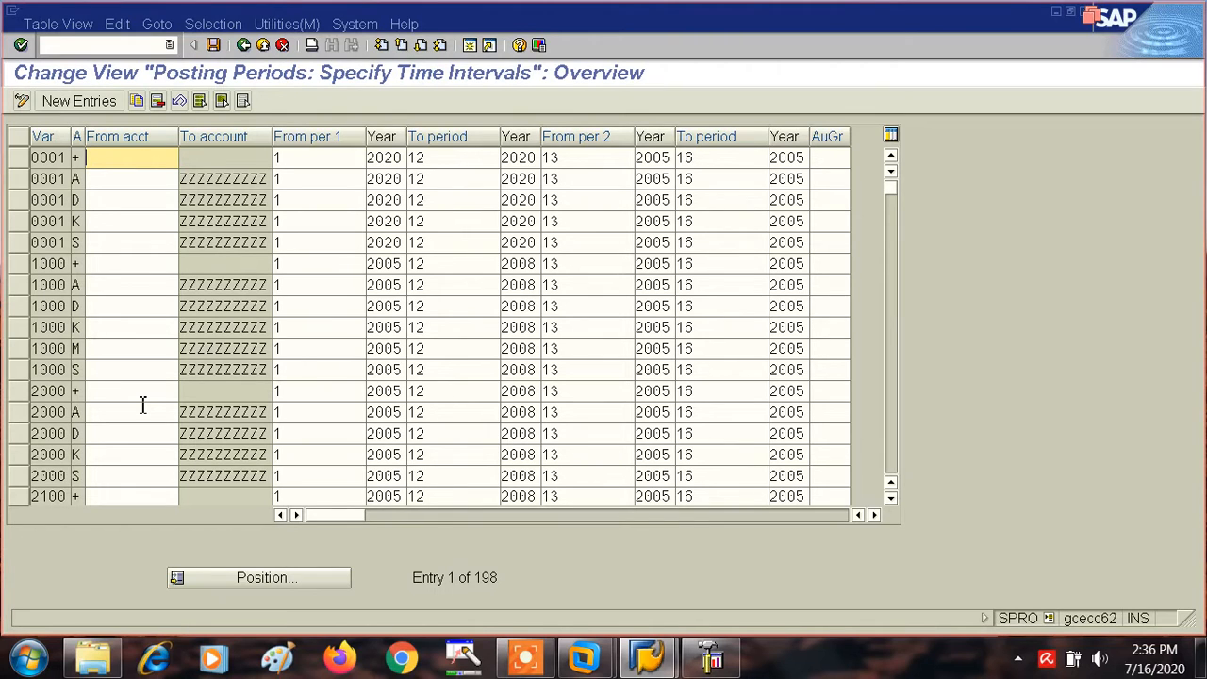
- Start a new posting period entry for variant AT01 with account type +
left_click(79, 102)
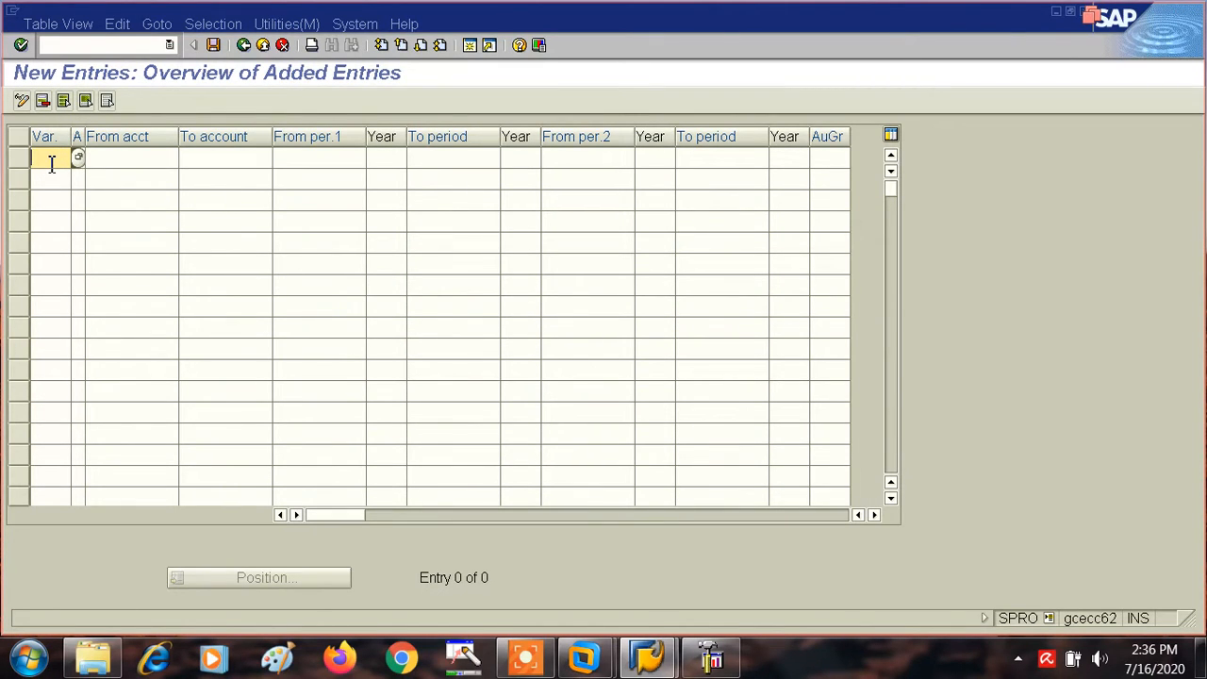
type("TA")
key("BackSpace")
key("BackSpace")
type("AT01")
key("Tab")
type("+")
key("Tab")
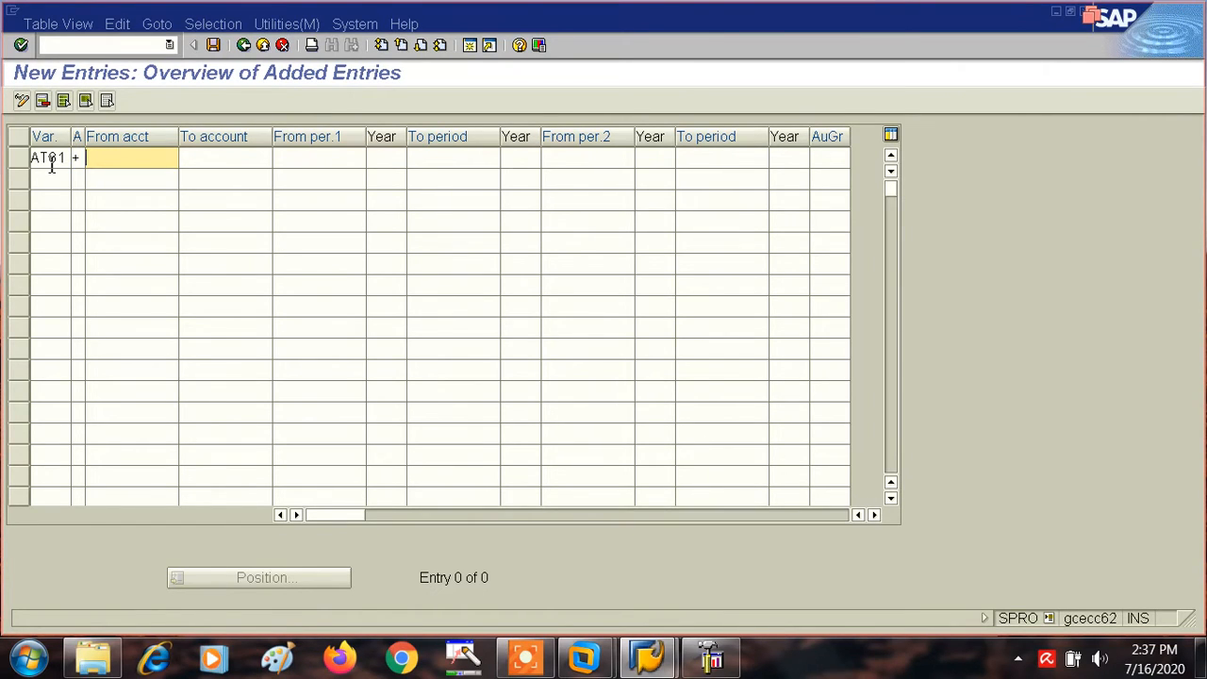
- Leave the entry's From account empty and set its To account to ZZZZZZZZZZ
key("Tab")
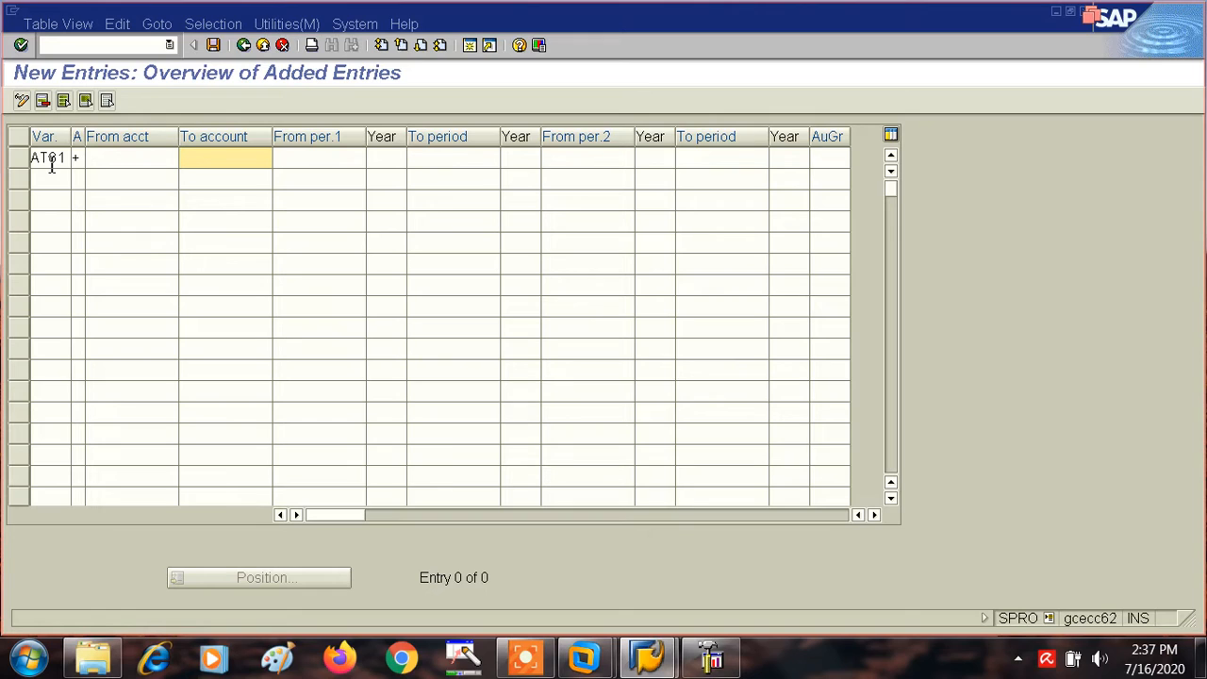
type("ZZZZZZZZZZ")
key("Tab")
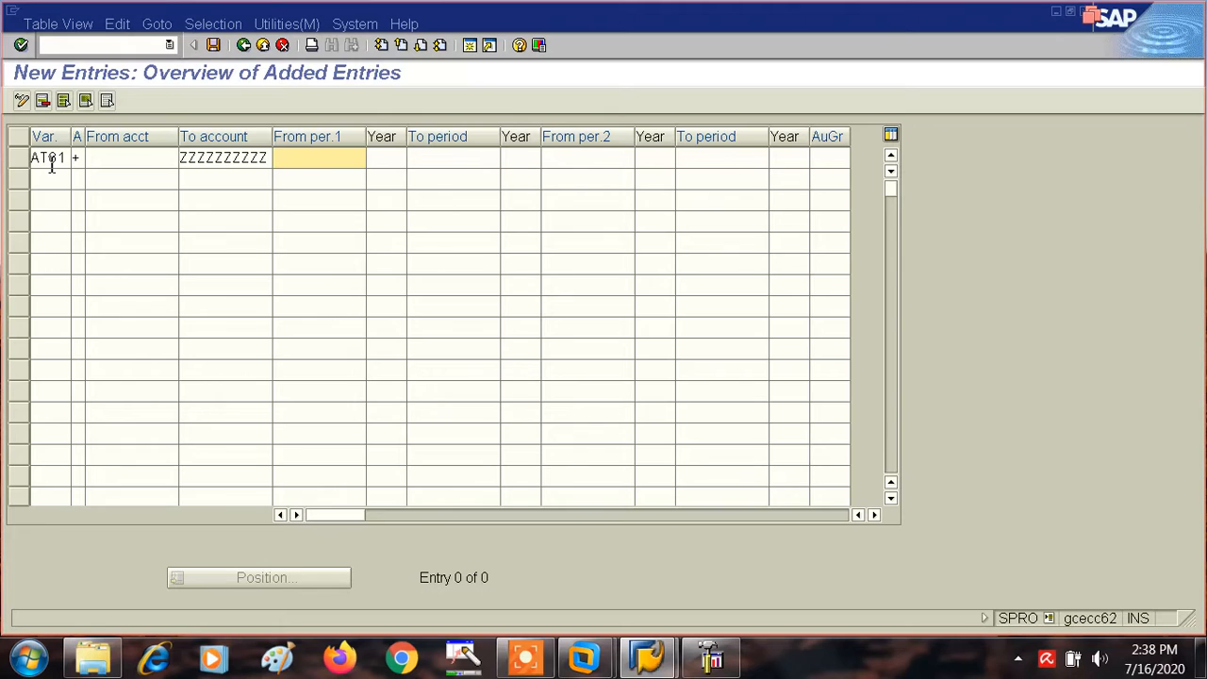
key("Return")
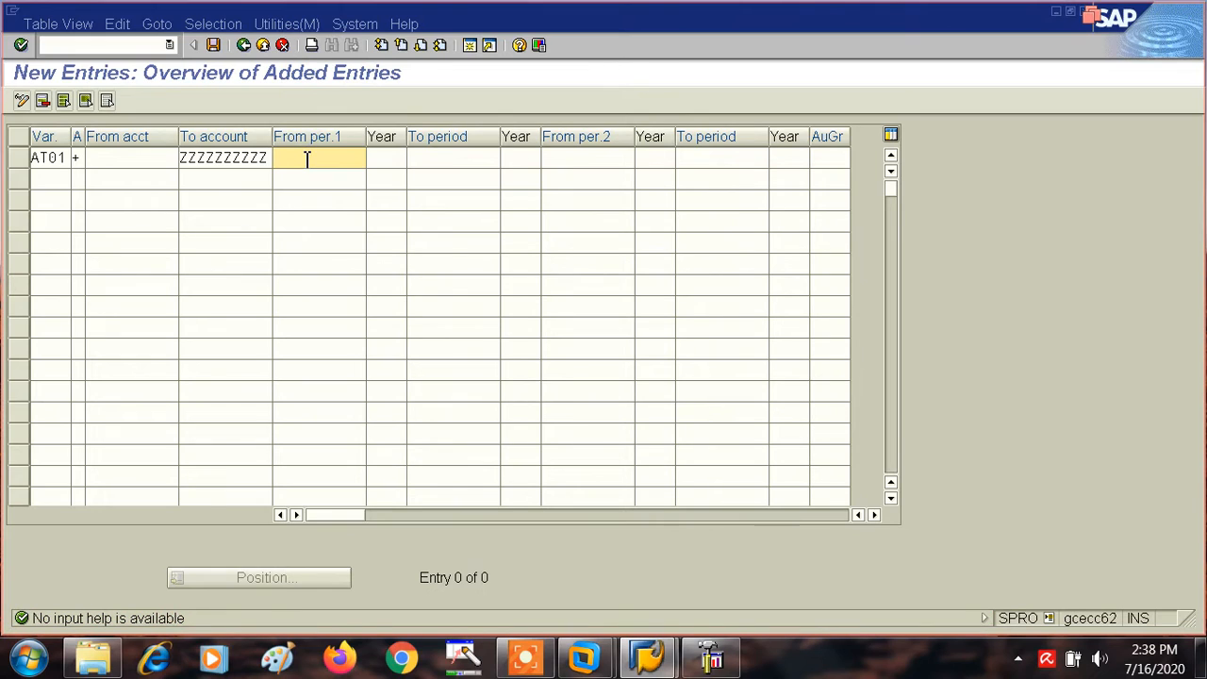
- Set the entry's first interval to run from period 4 of 2020 to period 5 of 2020
left_click(306, 159)
type("4")
left_click(392, 157)
type("2")
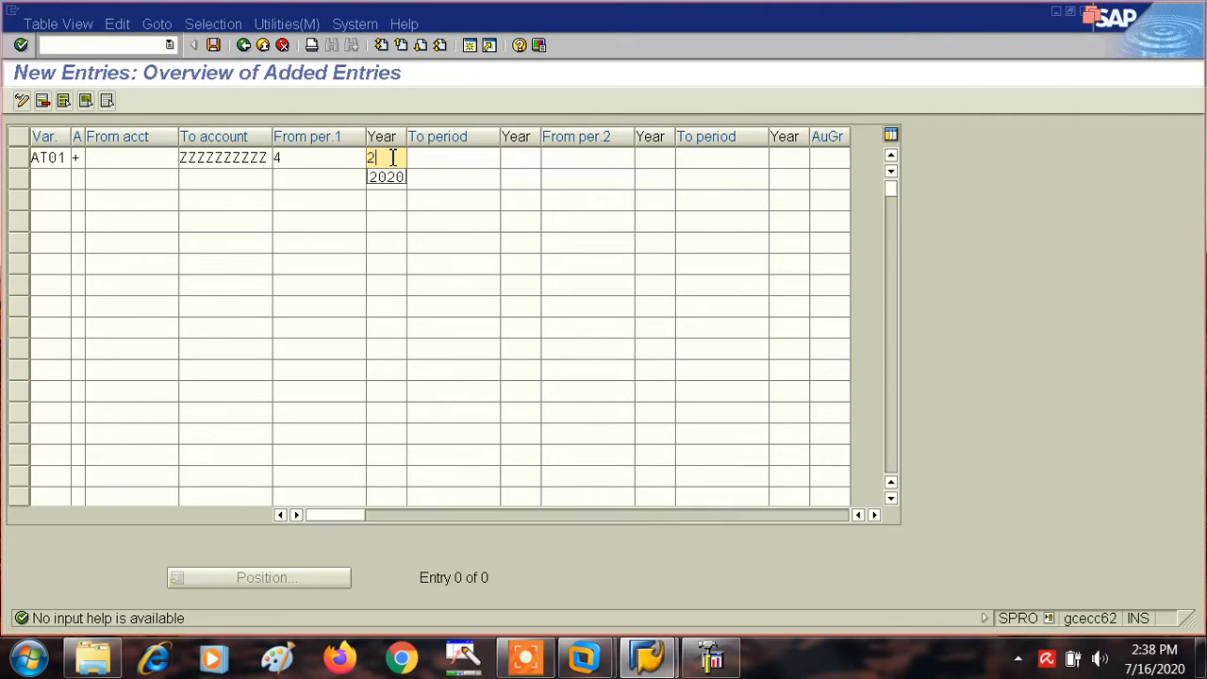
type("020")
left_click(442, 161)
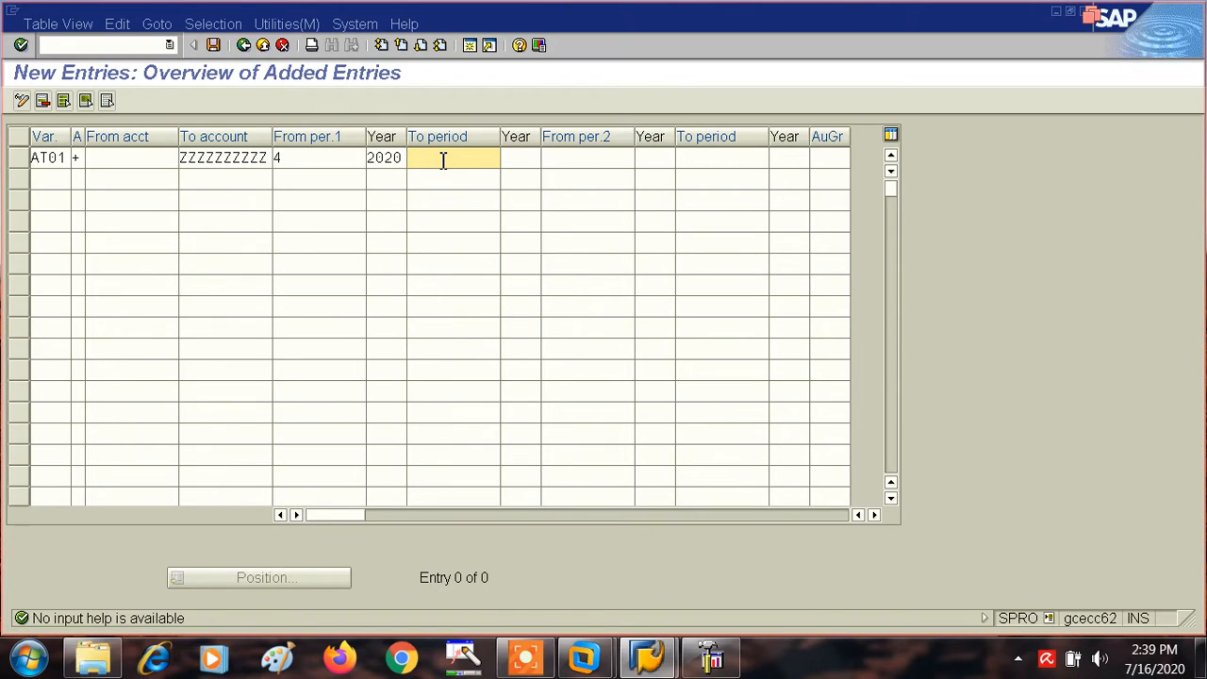
type("5")
left_click(514, 157)
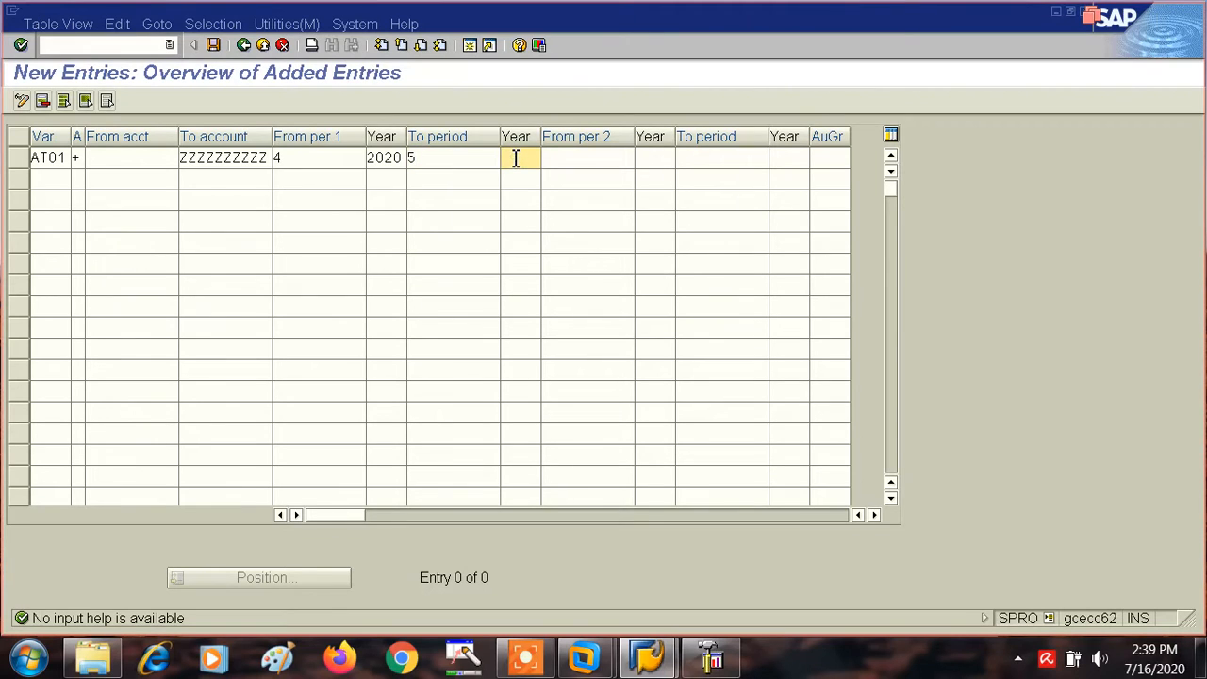
type("20")
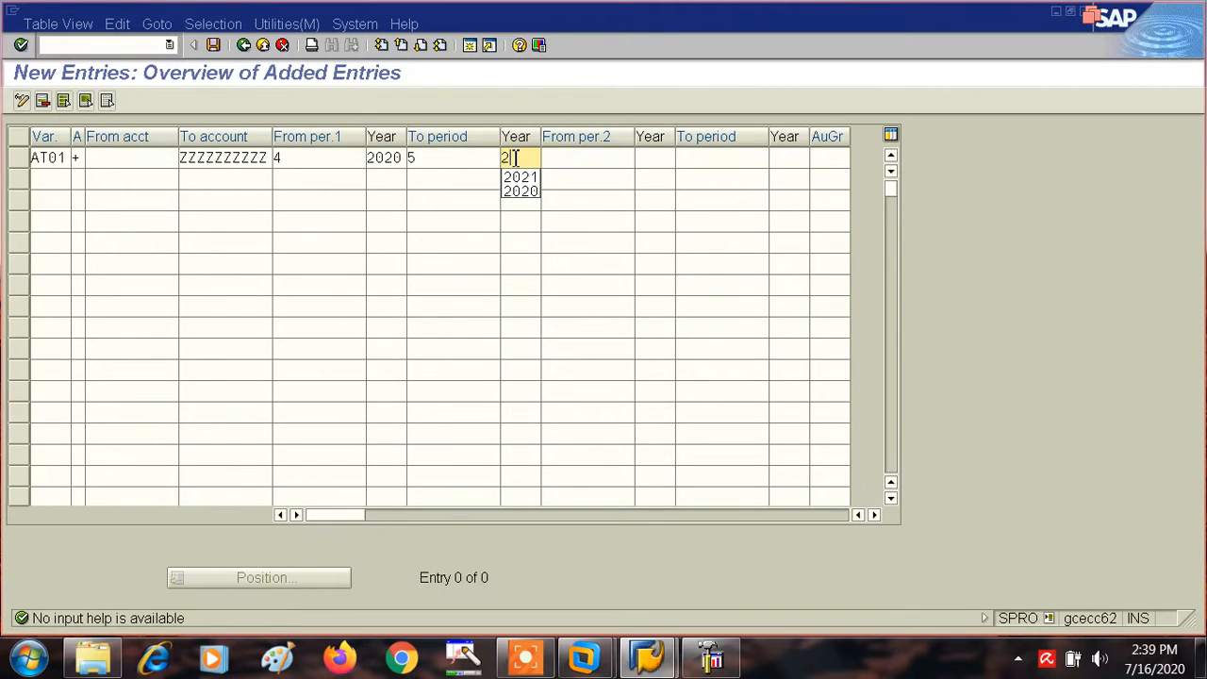
type("20")
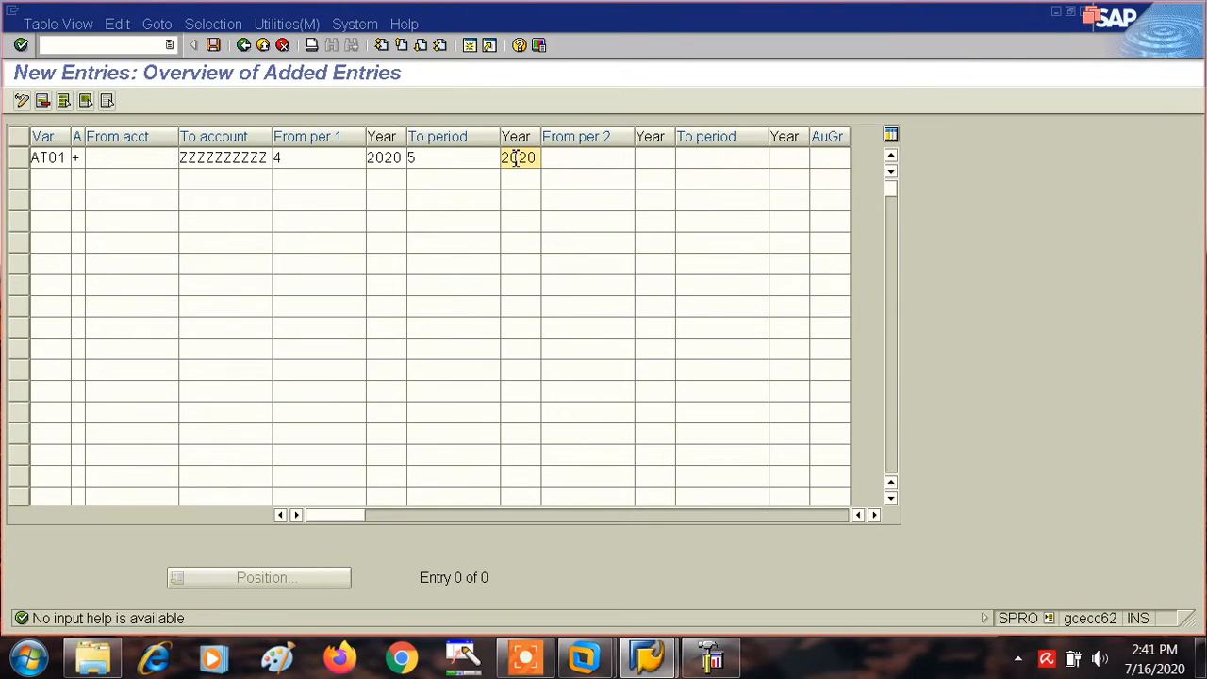
- Change the first interval's From period to 1 and its To period to 1
left_click(297, 157)
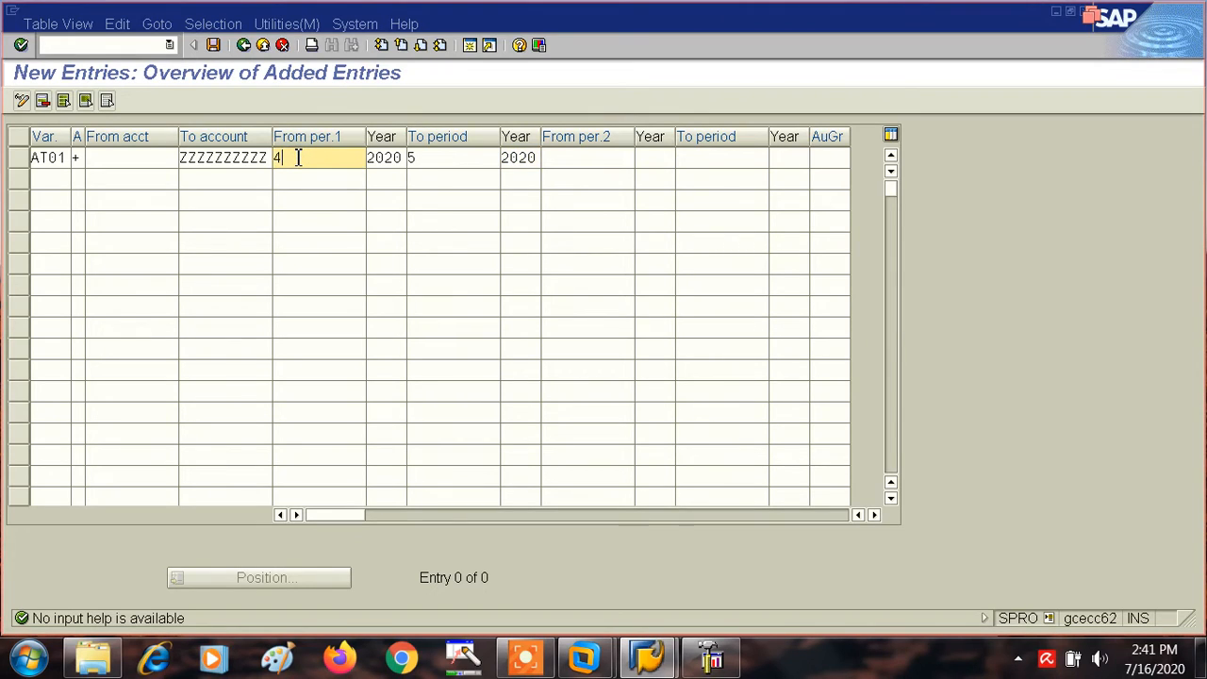
key("BackSpace")
type("1")
left_click(431, 157)
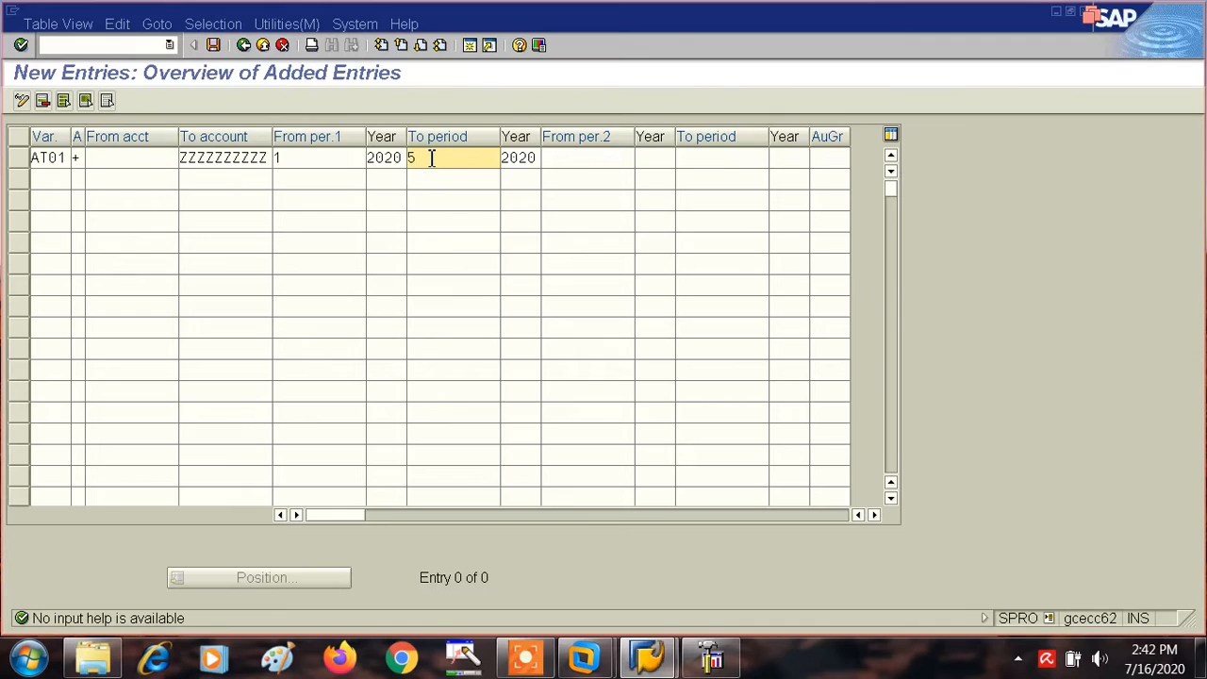
key("BackSpace")
type("1")
- Set the entry's second interval to run from period 4 of 2020 to period 4 of 2020
left_click(563, 158)
type("4")
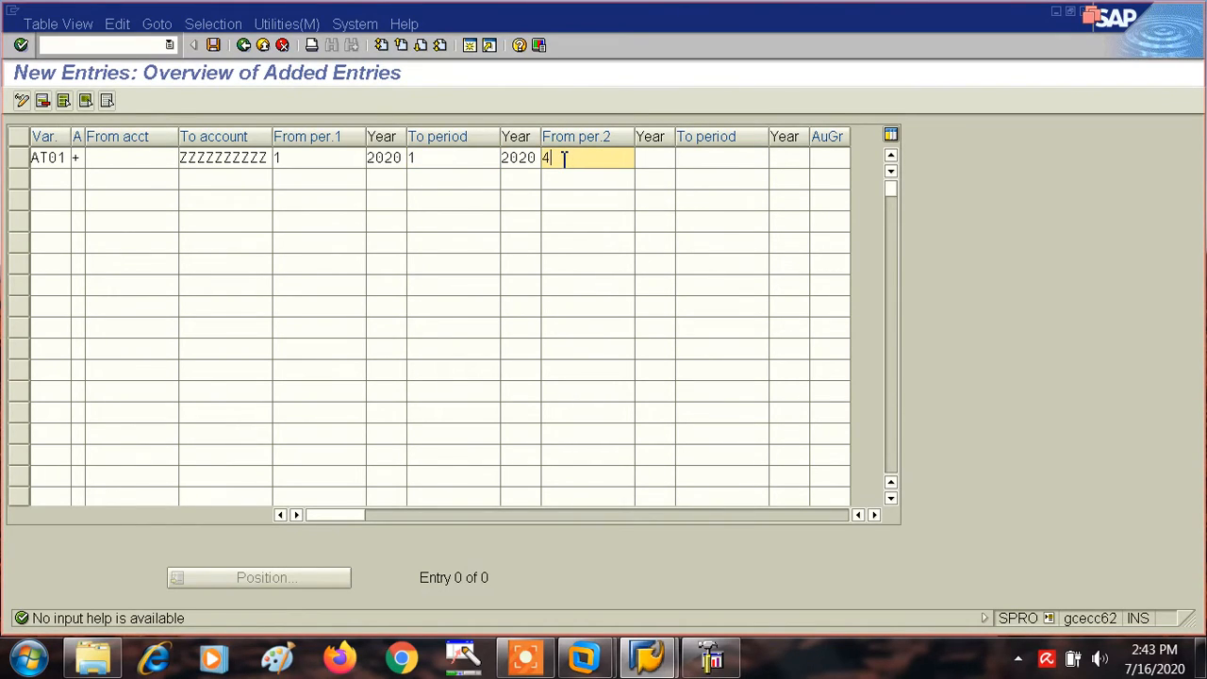
left_click(699, 154)
type("4")
left_click(659, 159)
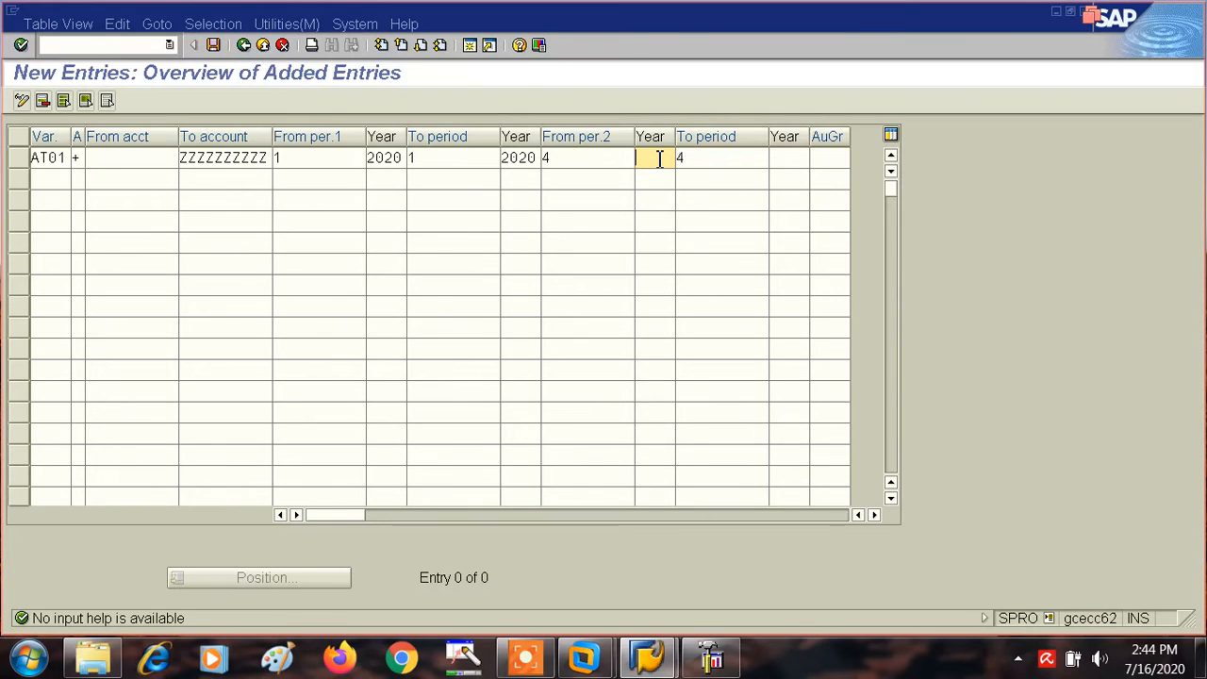
type("2020")
key("Tab")
key("Tab")
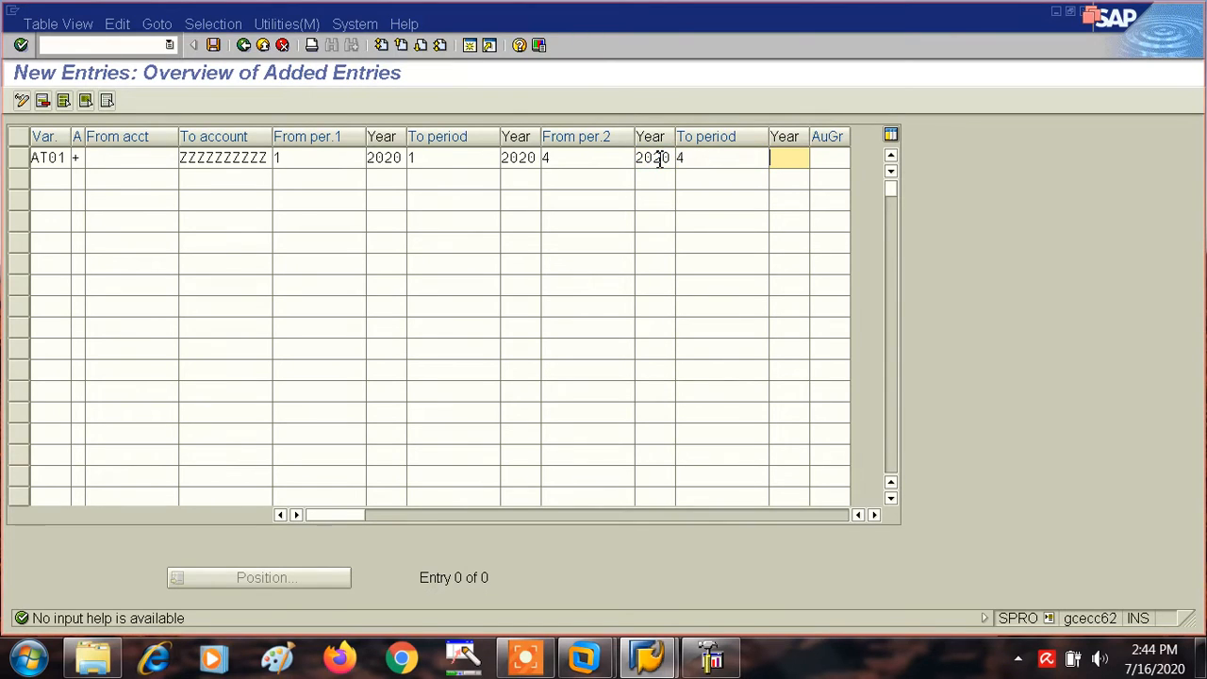
type("20")
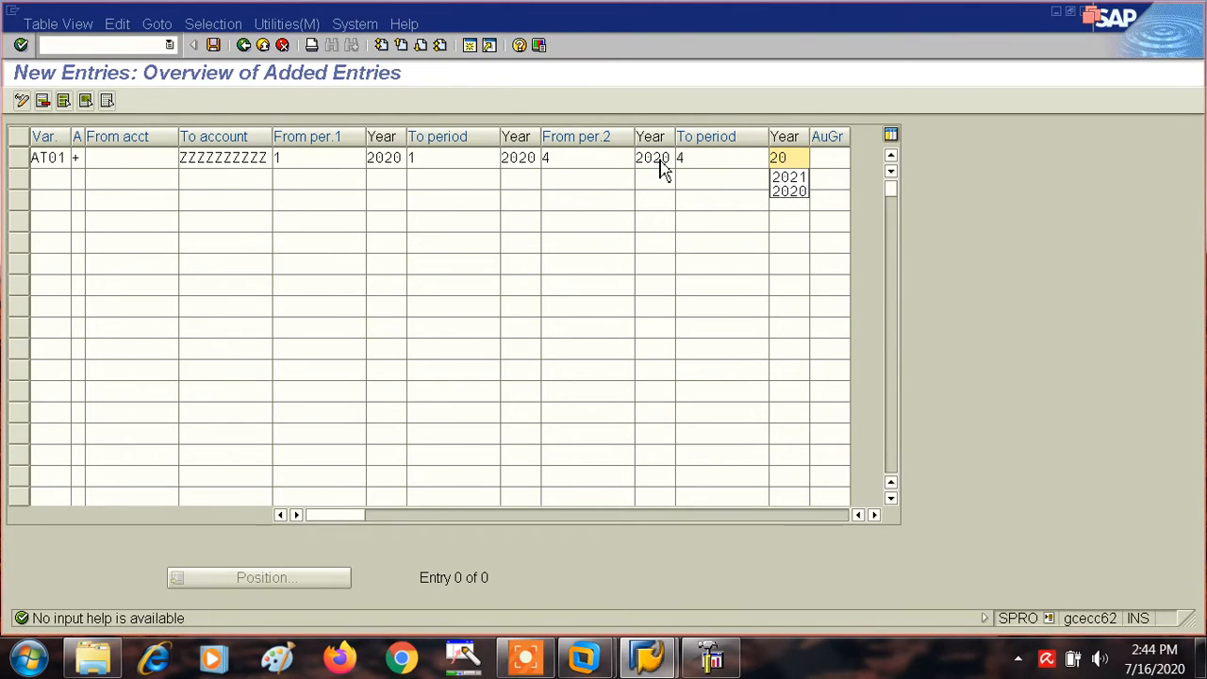
type("20")
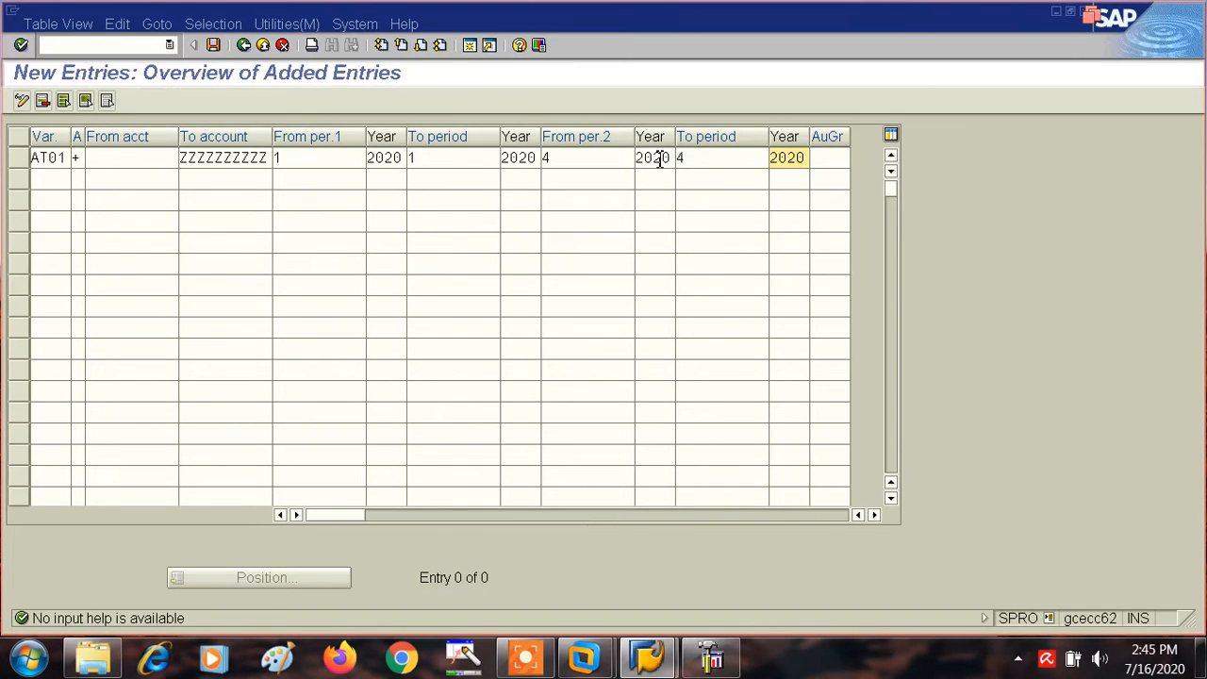
- Change the second interval's From period to 10 and its To period to 10
left_click(564, 158)
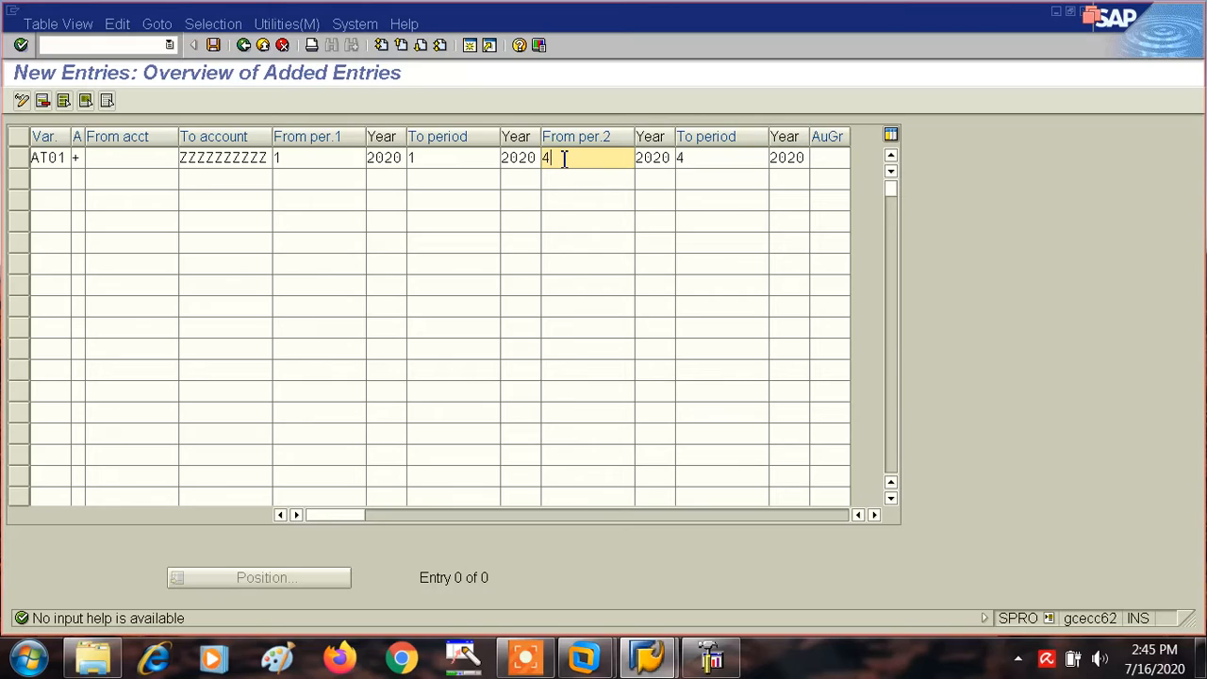
key("BackSpace")
type("10")
key("Tab")
key("BackSpace")
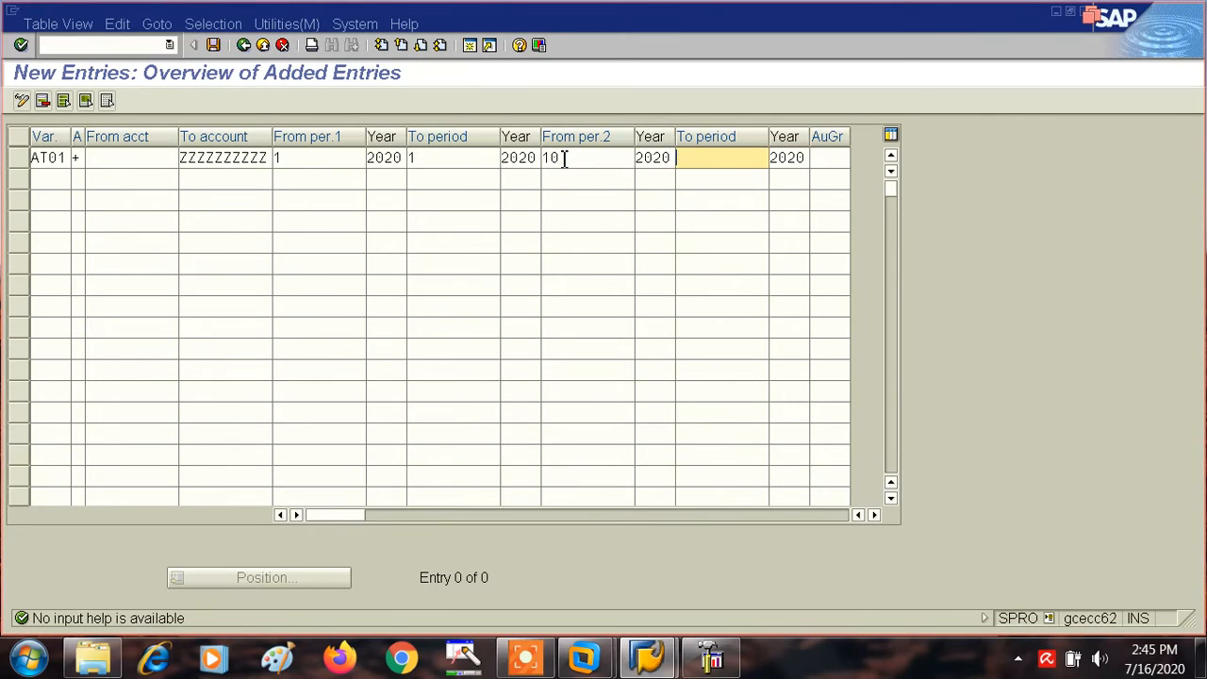
type("10")
key("shift+Tab")
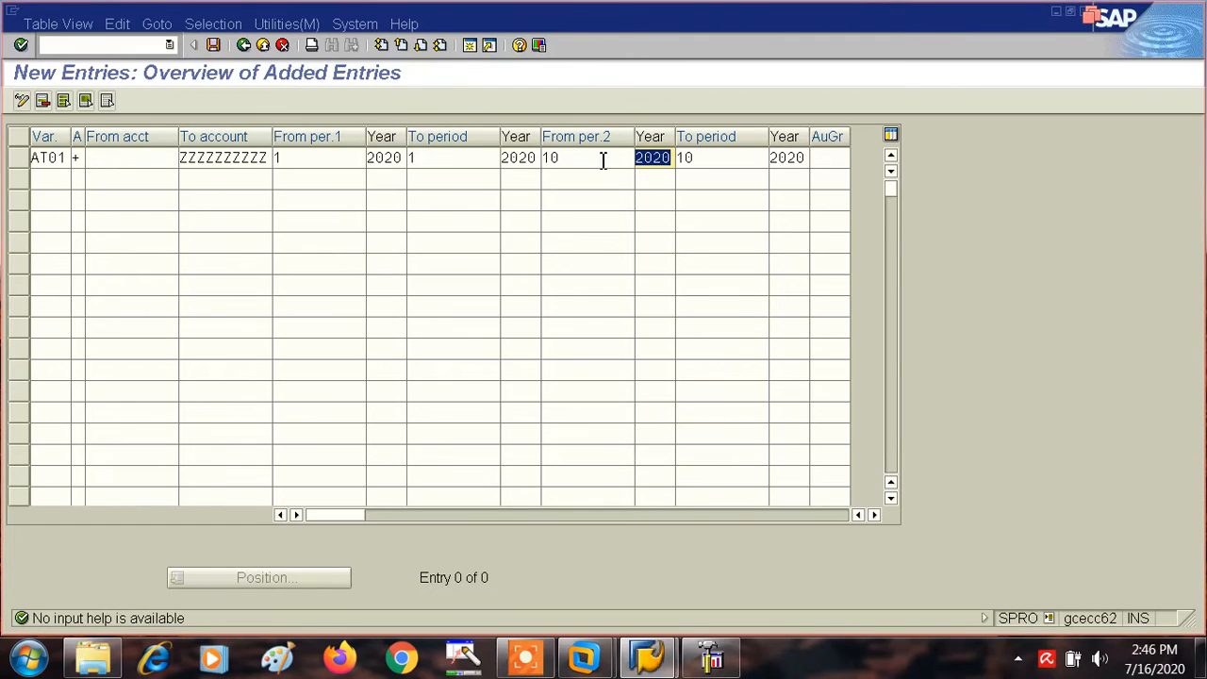
- Change the second interval's From period to 4 and its To period to 4
left_click(575, 158)
key("BackSpace")
key("BackSpace")
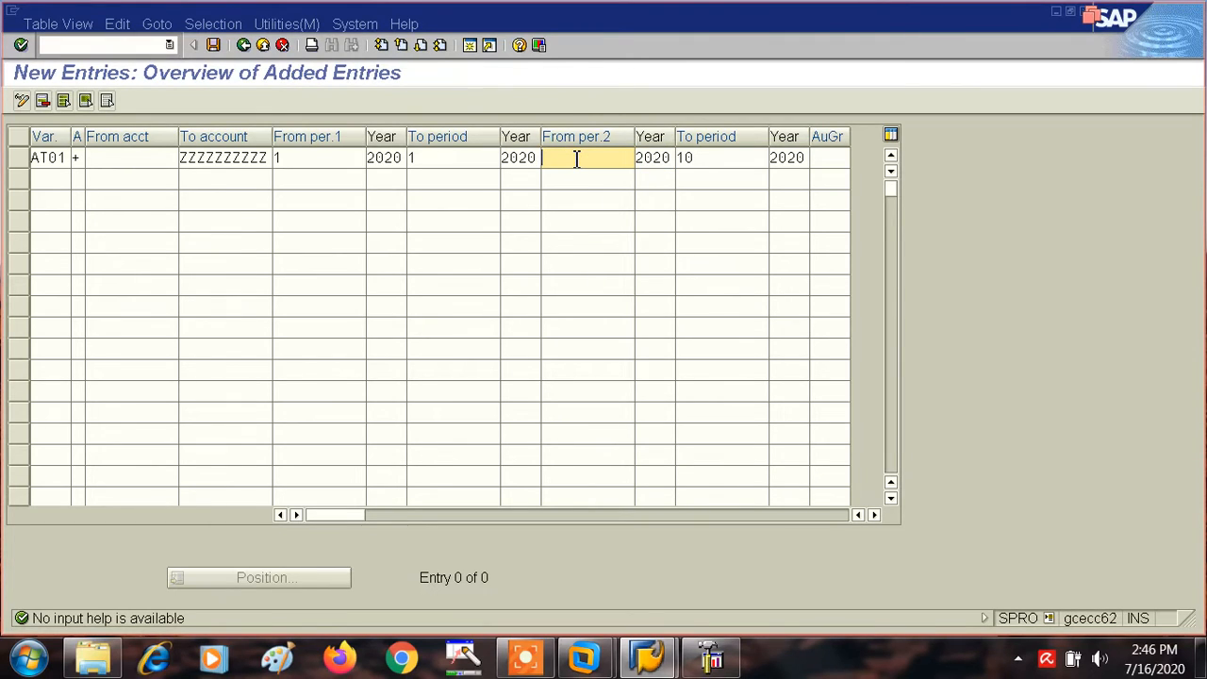
type("4")
key("Tab")
key("Tab")
key("Tab")
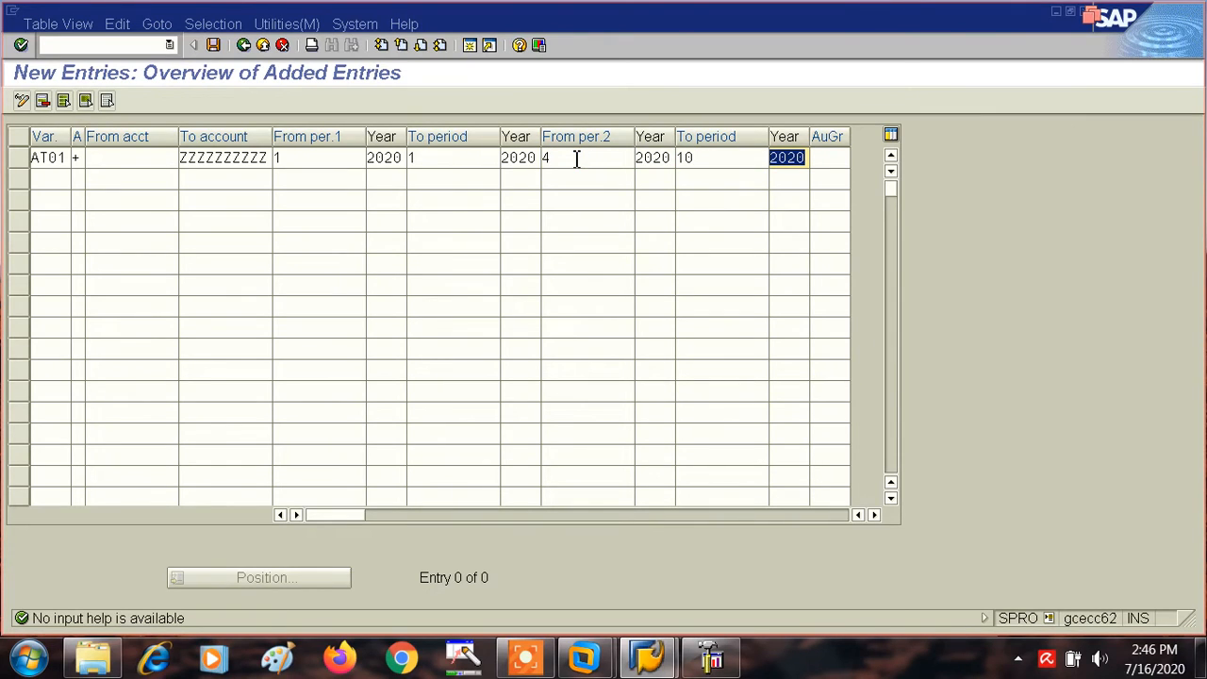
left_click(706, 158)
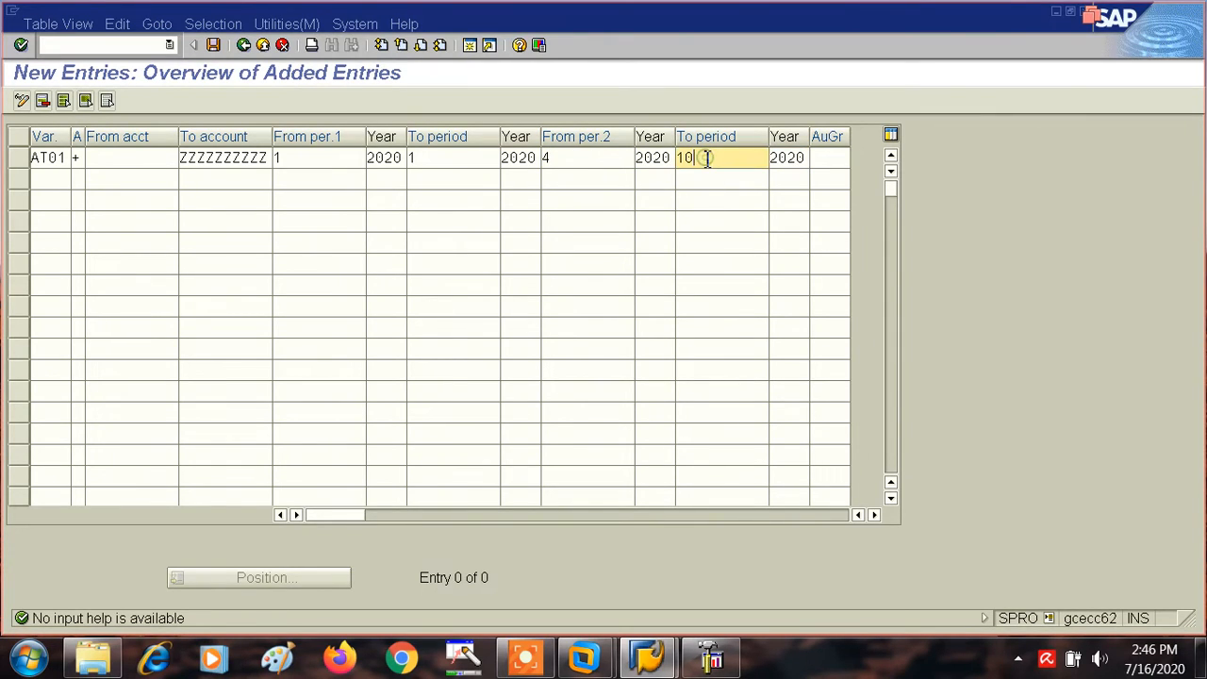
key("BackSpace")
key("BackSpace")
type("4")
- Change the second interval's From period and To period to 5
key("BackSpace")
left_click(562, 158)
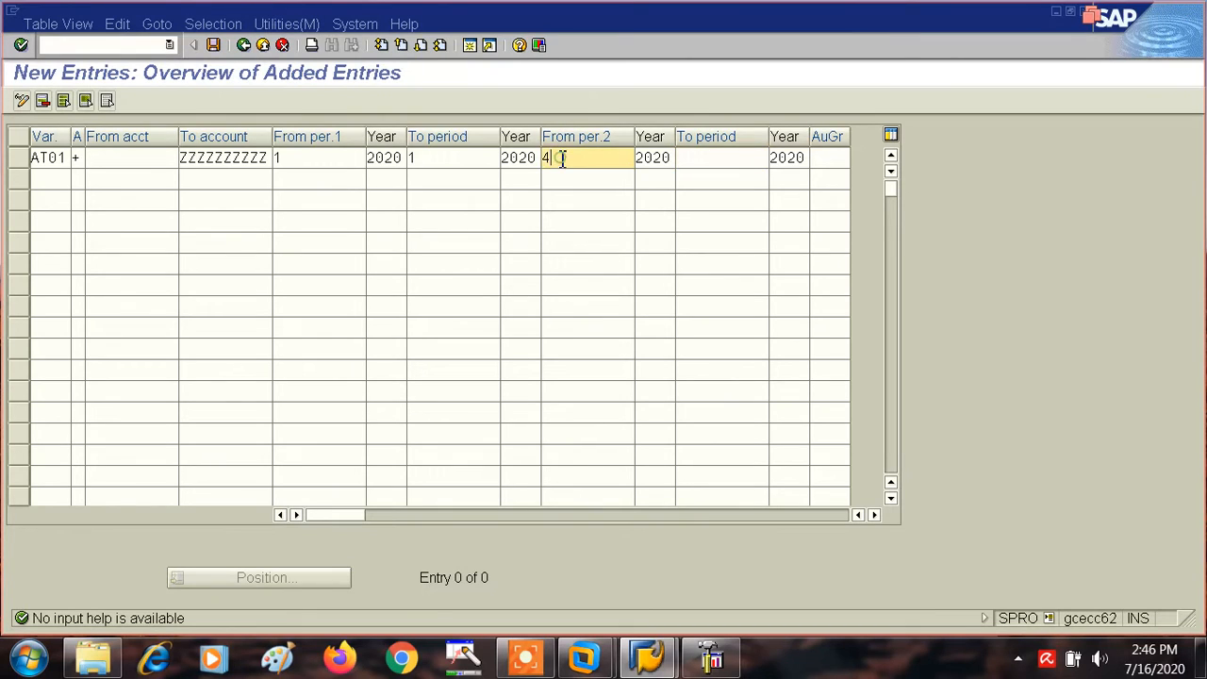
key("BackSpace")
type("5")
key("Tab")
key("Tab")
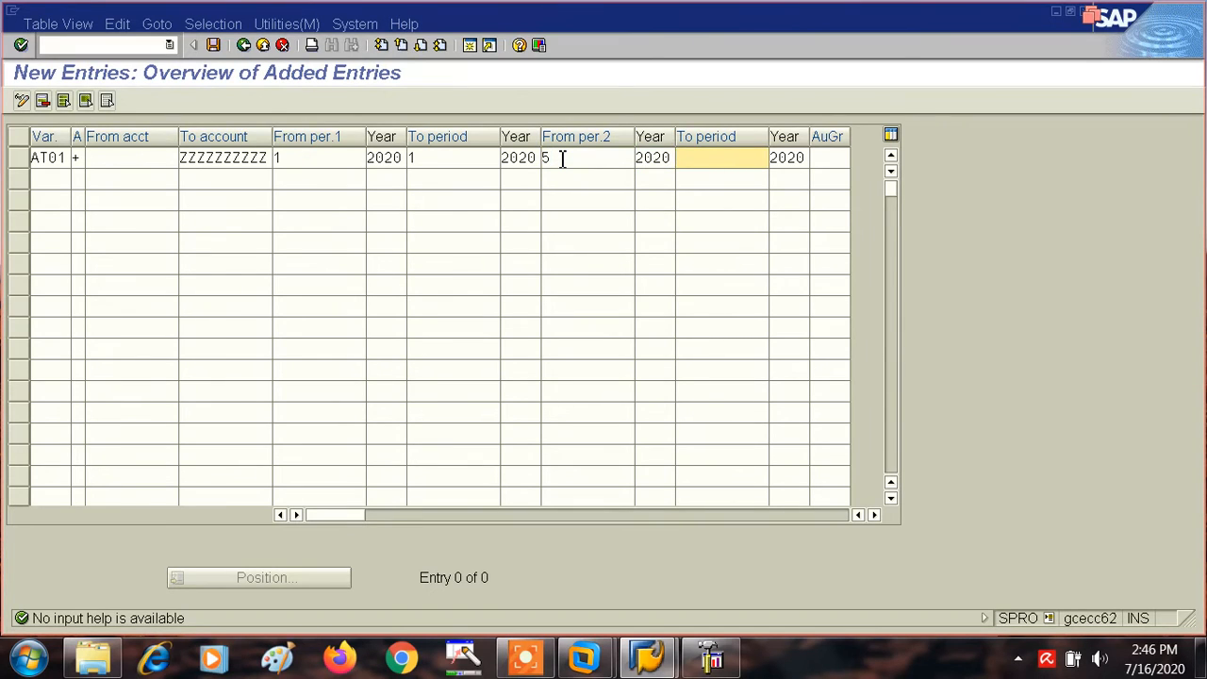
type("5")
- Set the From and To periods of the second interval back to 4
left_click(569, 157)
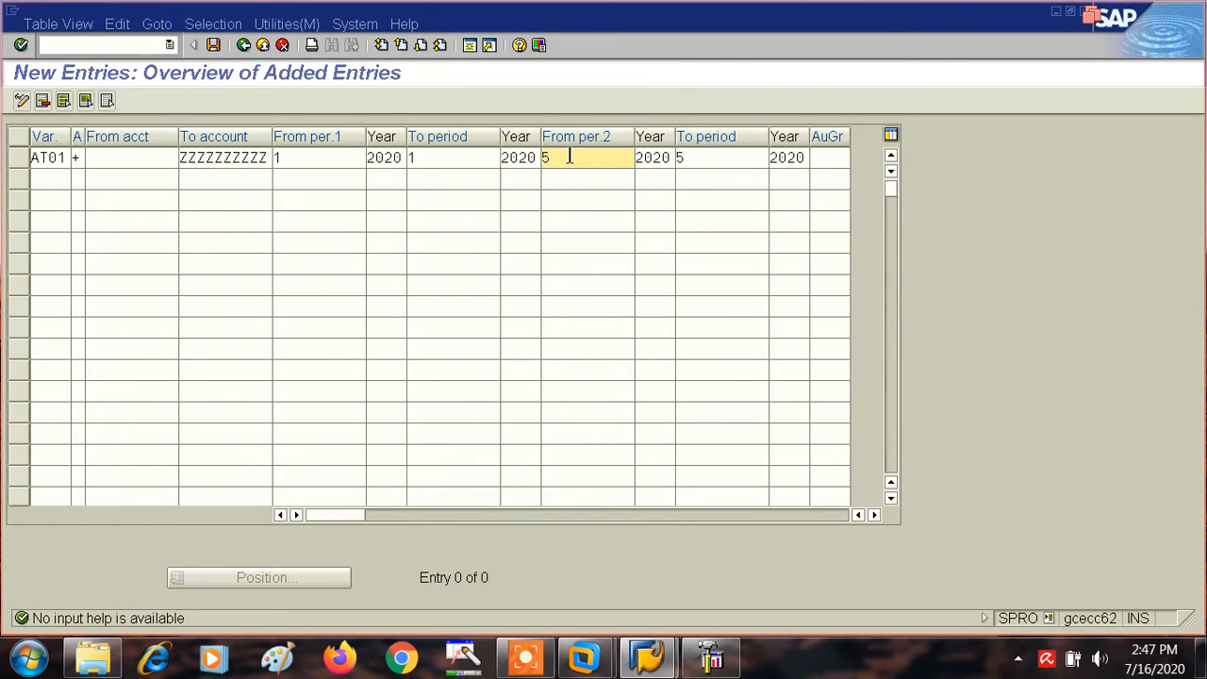
key("BackSpace")
type("4")
left_click(702, 157)
key("BackSpace")
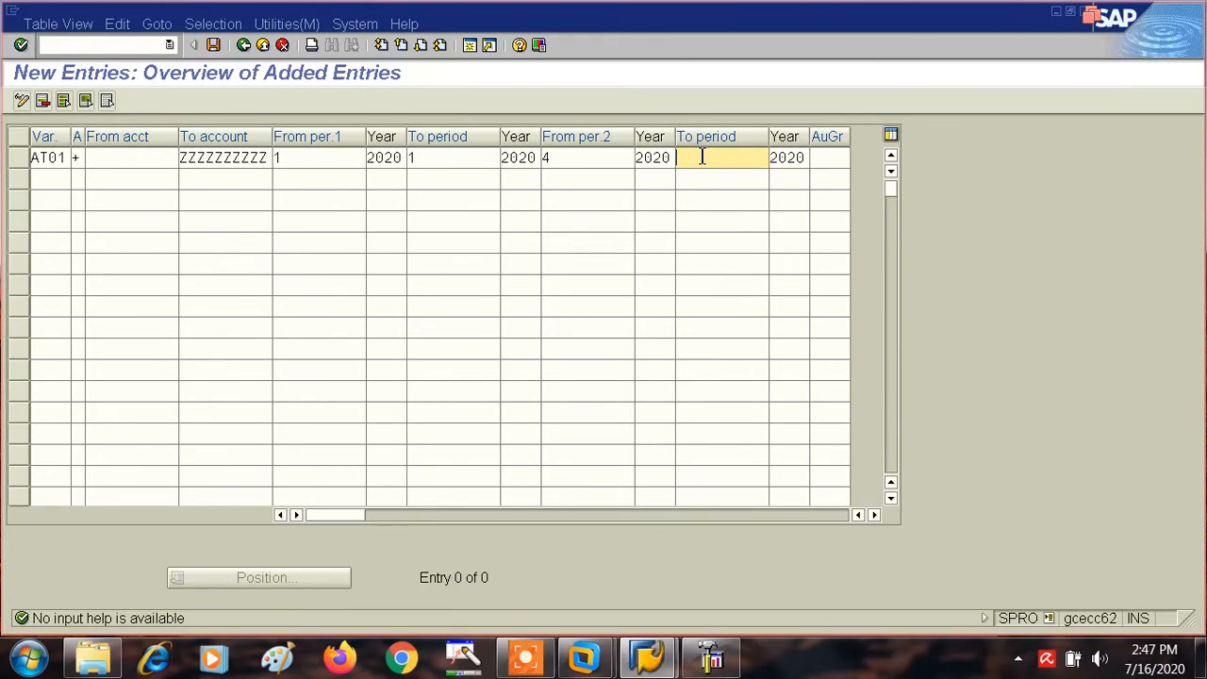
type("4")
- Set the first interval's To period to 12 and both the From and To periods of the second interval to 13
left_click(431, 158)
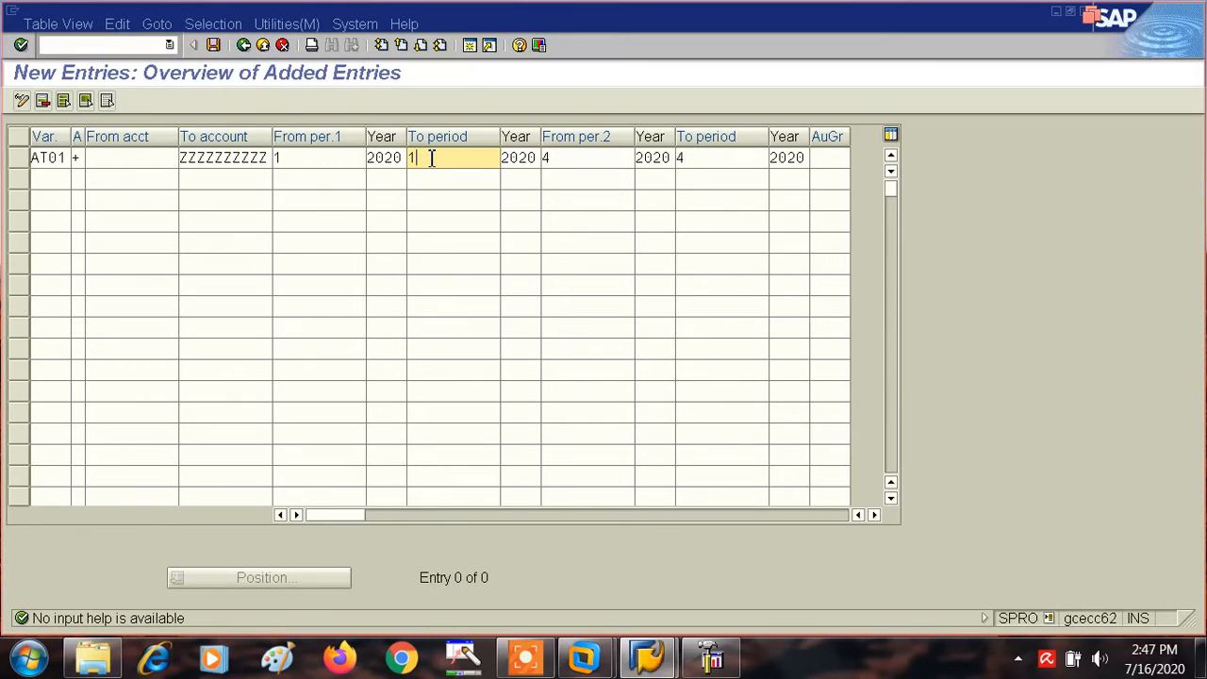
type("2")
left_click(562, 157)
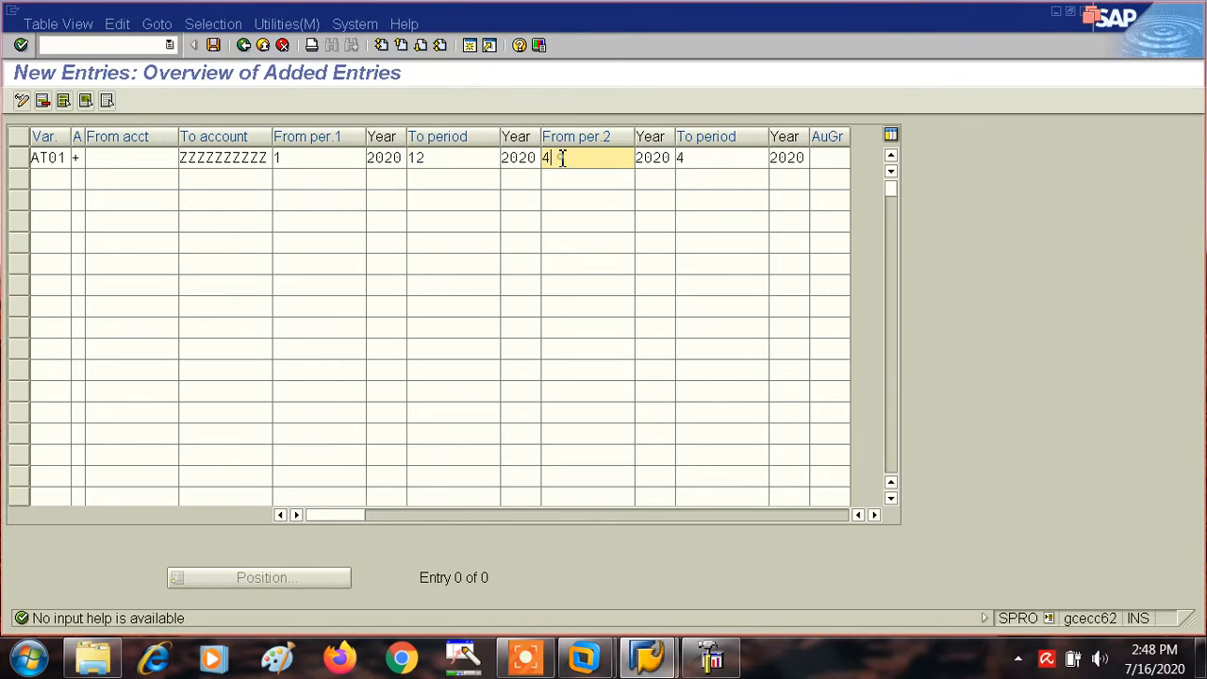
key("BackSpace")
type("13")
left_click(686, 158)
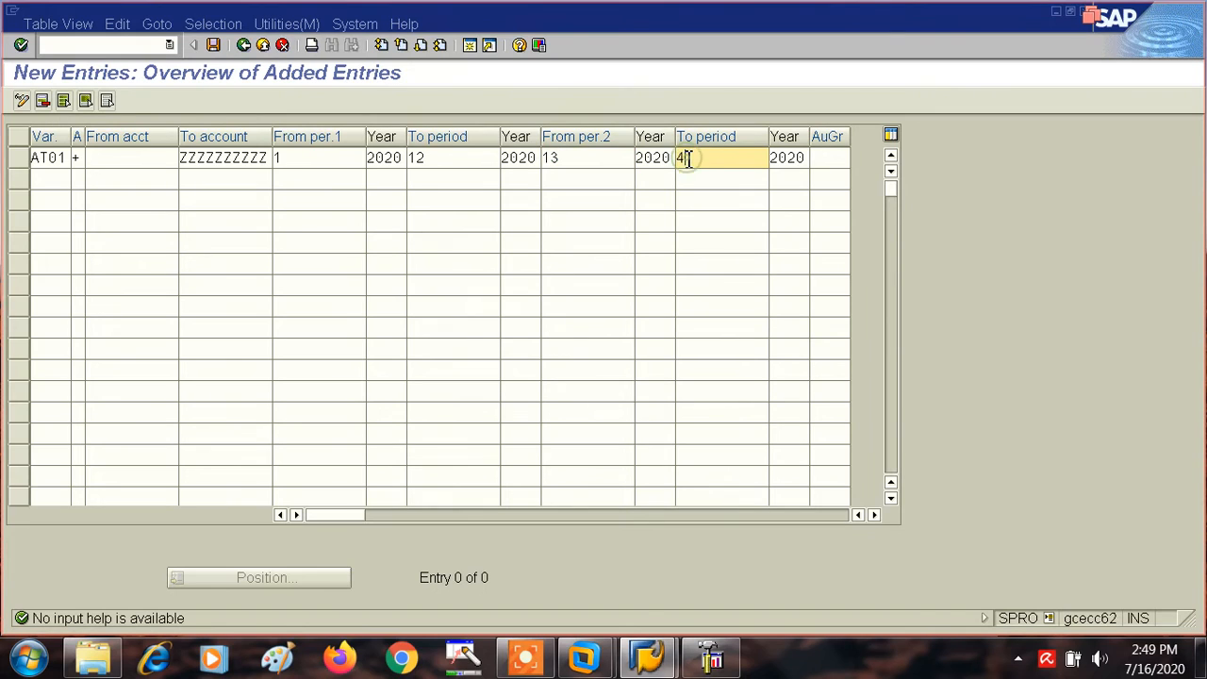
key("BackSpace")
type("13")
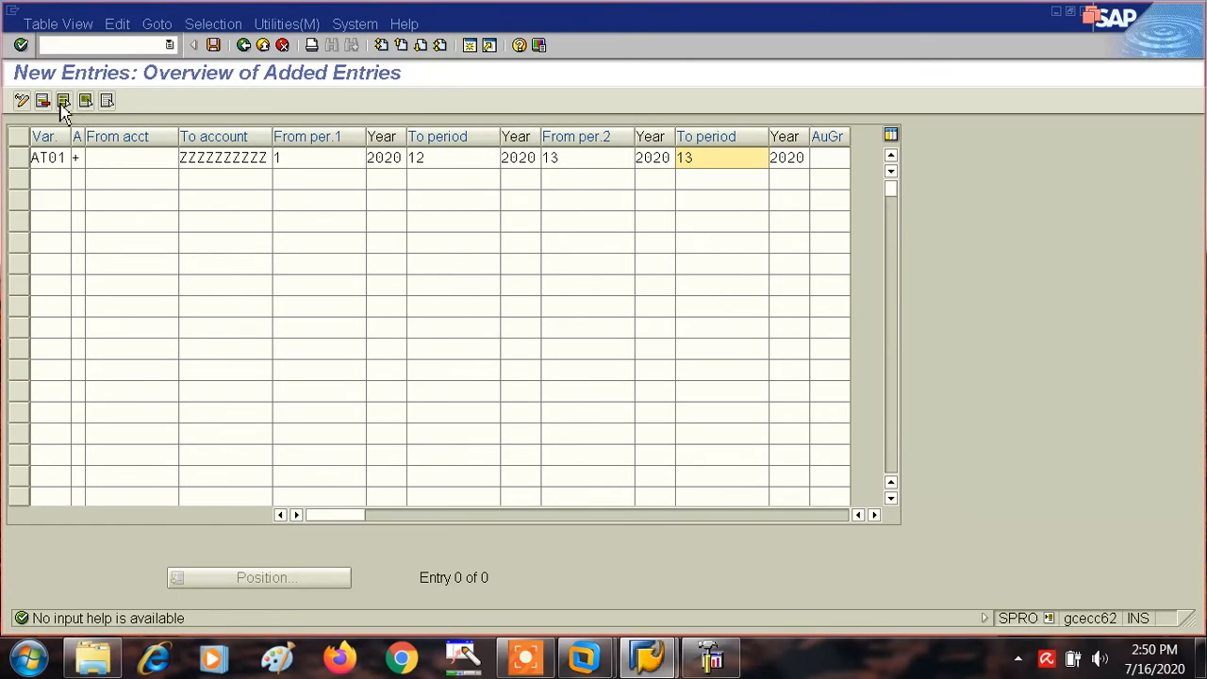
- Clear the To account of the + entry and save the entry under the proposed customizing request
left_click(214, 47)
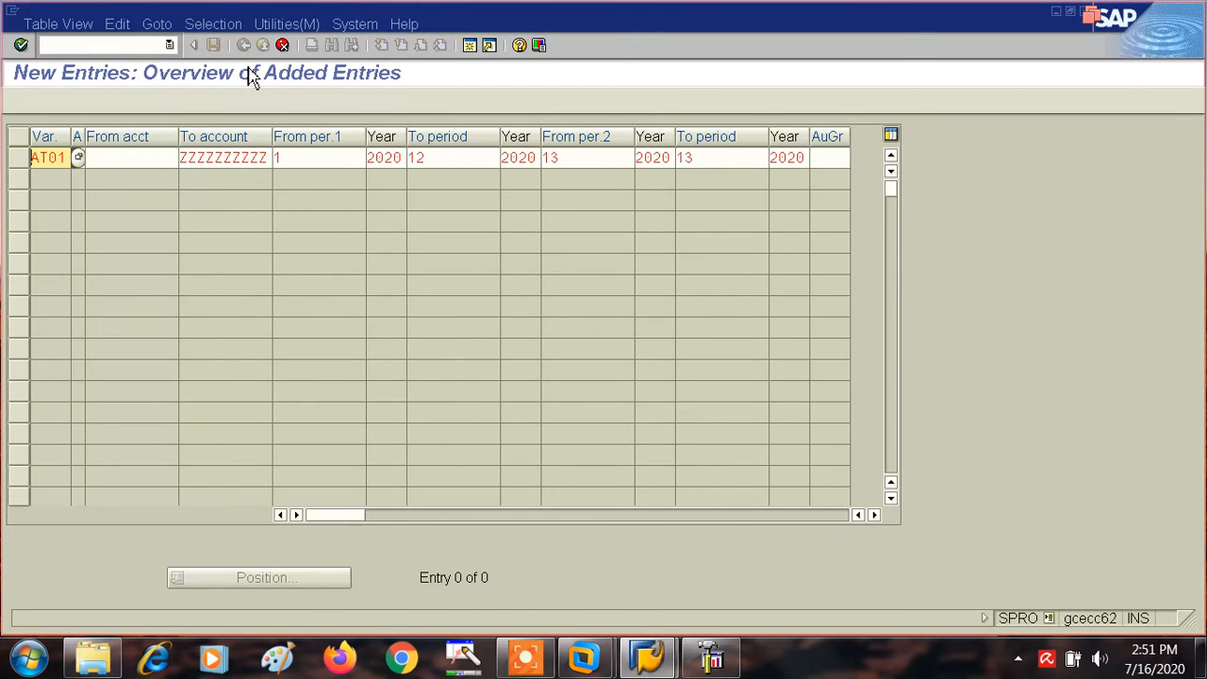
double_click(270, 158)
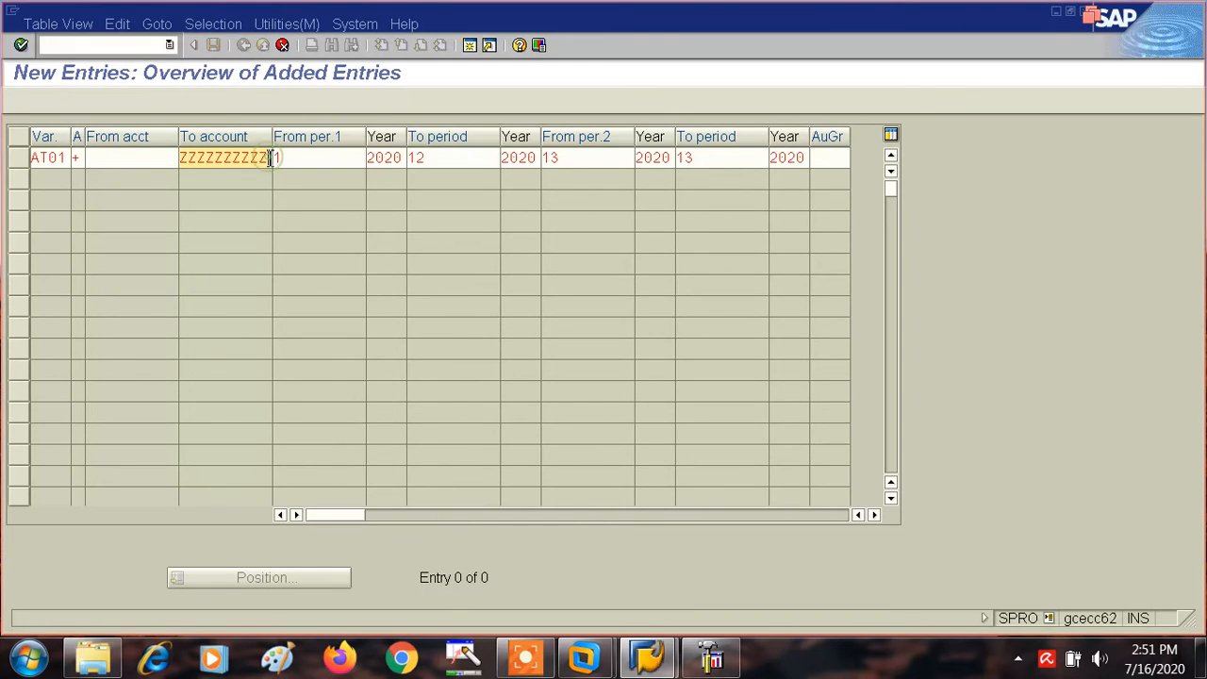
key("BackSpace")
key("BackSpace")
key("BackSpace")
key("BackSpace")
key("BackSpace")
key("BackSpace")
key("BackSpace")
key("BackSpace")
key("BackSpace")
key("BackSpace")
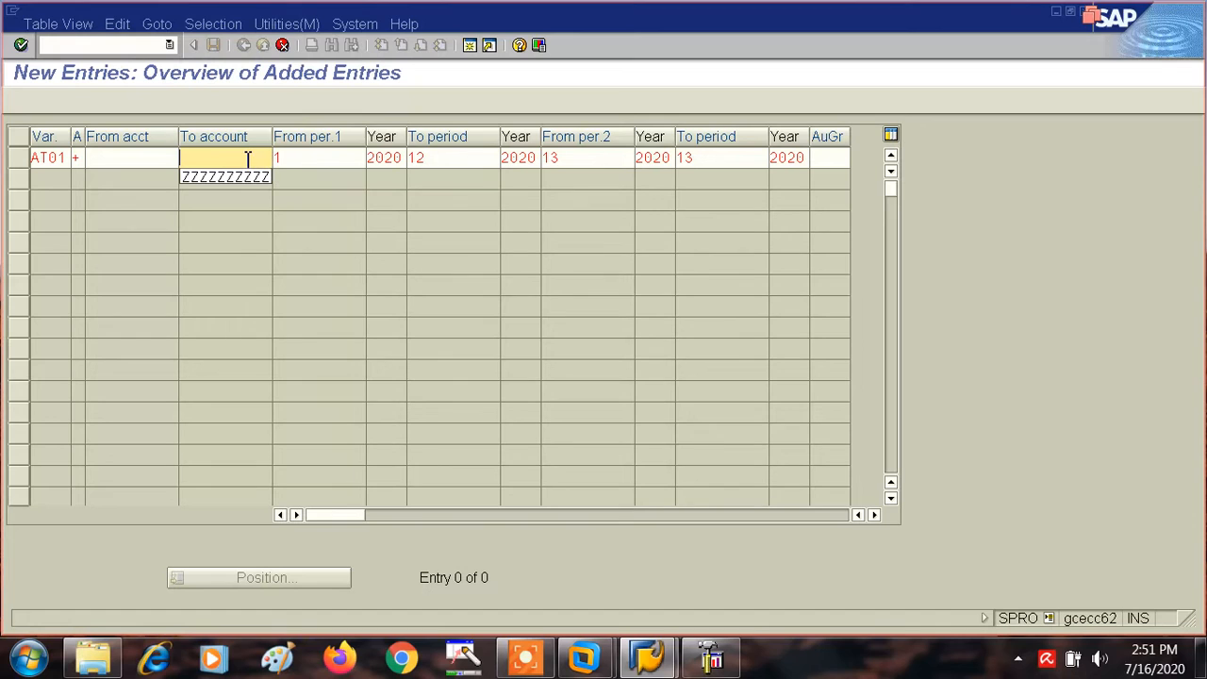
key("Return")
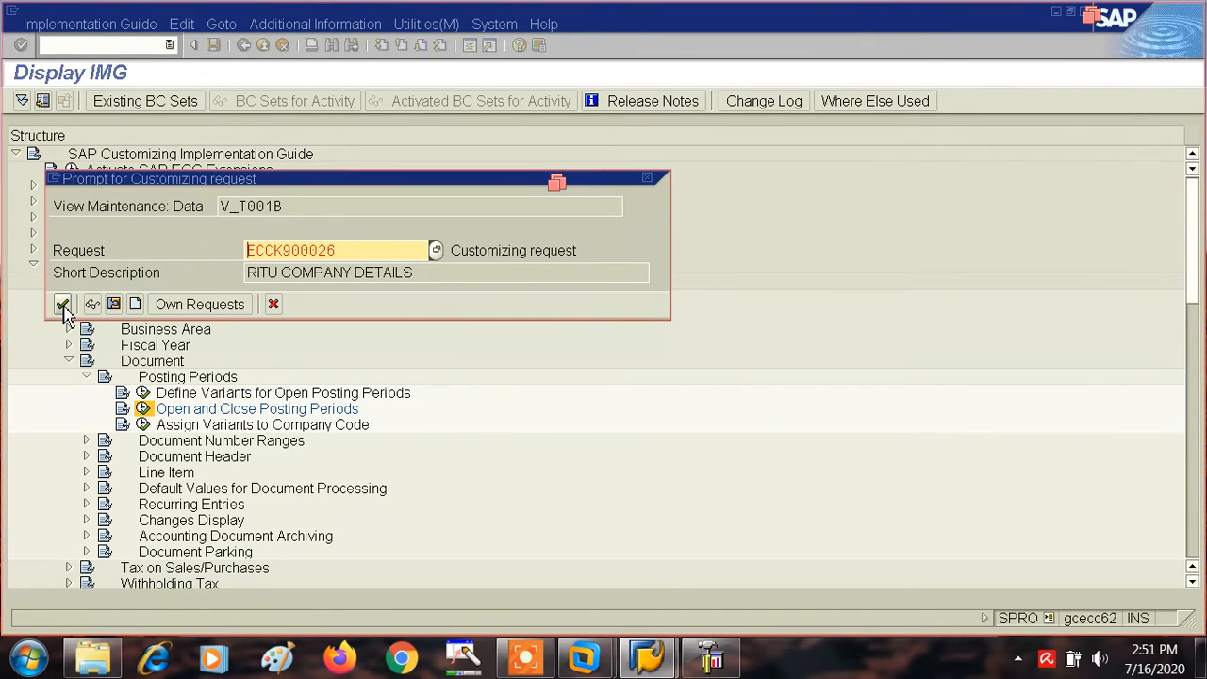
left_click(62, 306)
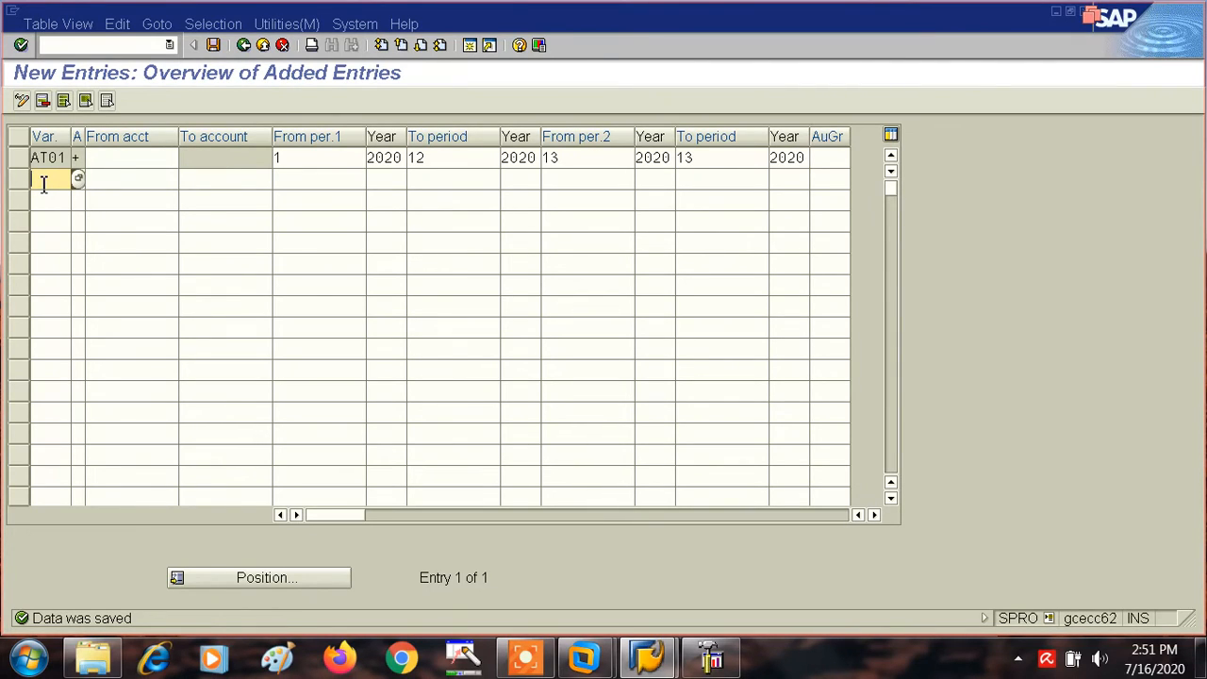
- Add a second AT01 entry for account type A (Assets) with To account ZZZZZZZZZZ
type("AT01")
left_click(194, 181)
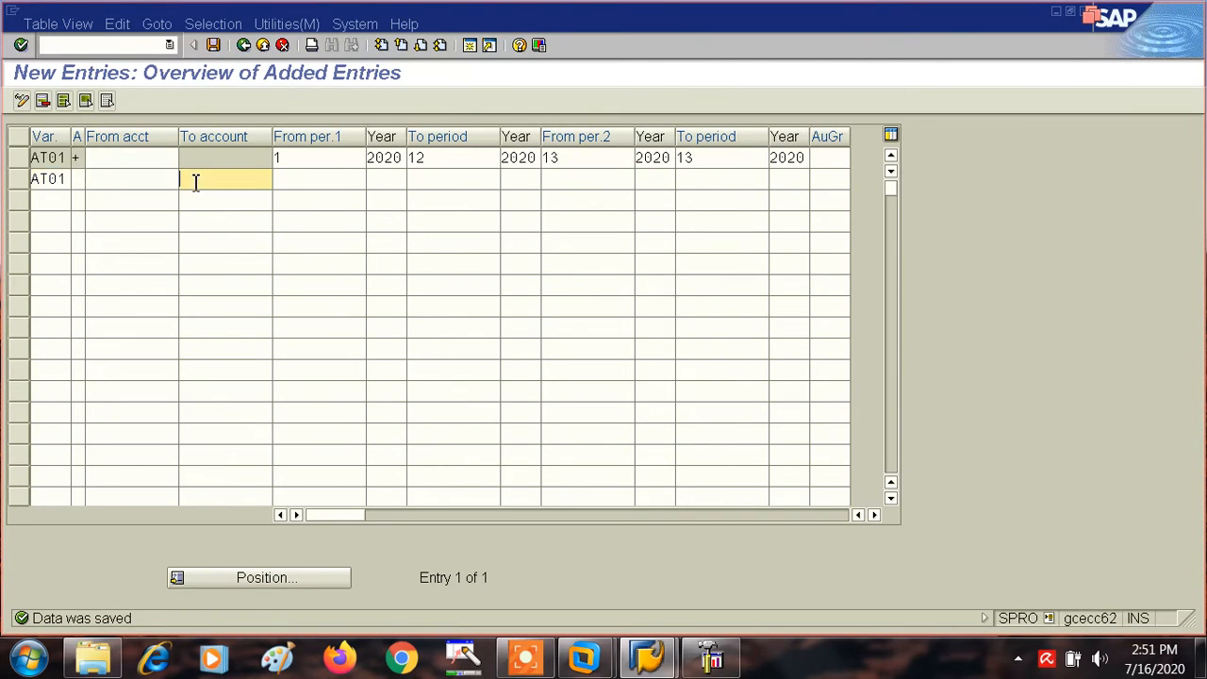
type("ZZZZZZZZZZ")
left_click(295, 184)
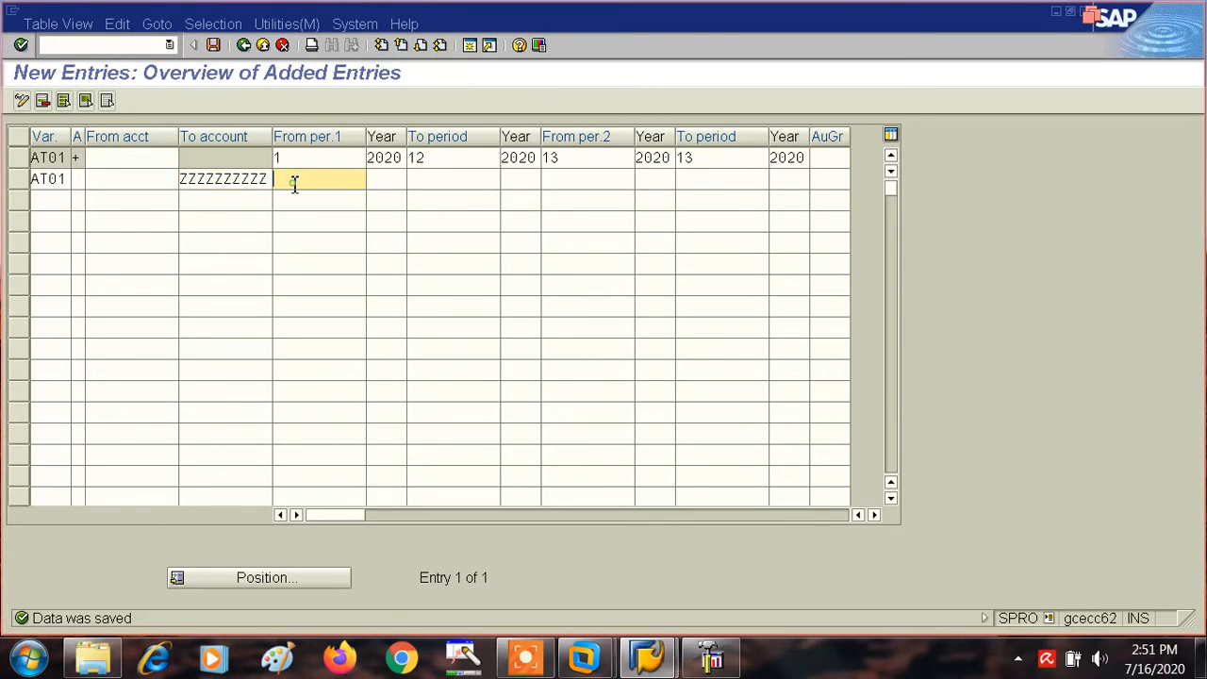
left_click(76, 178)
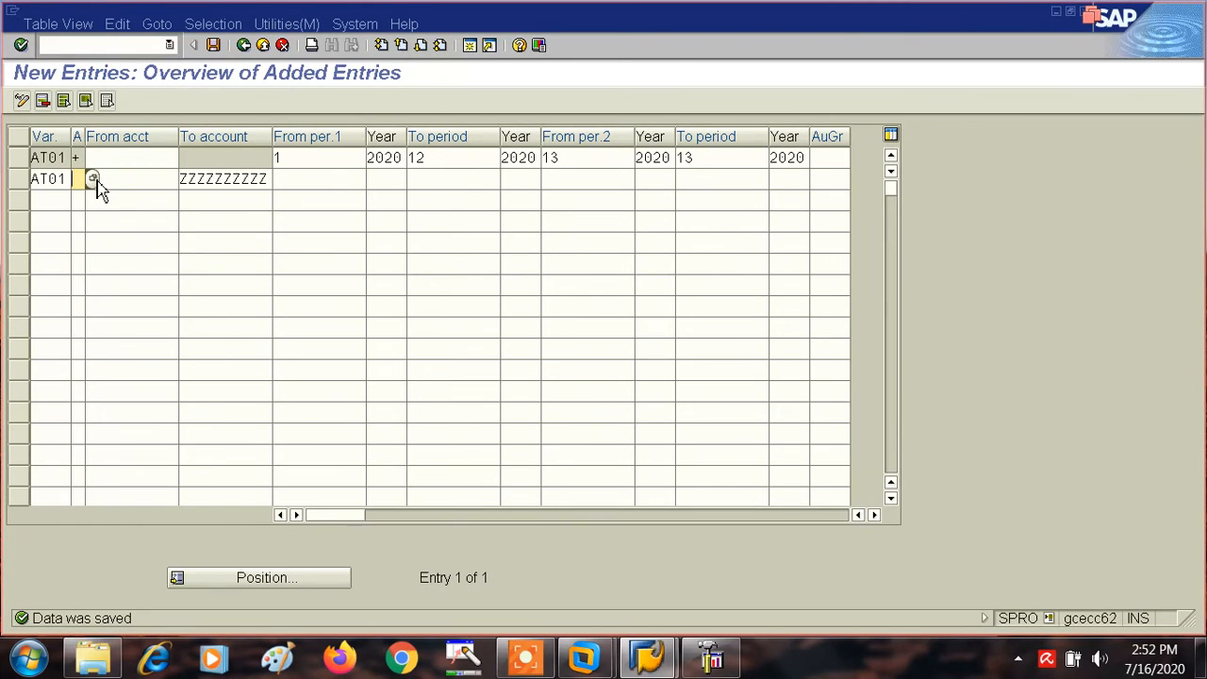
left_click(94, 179)
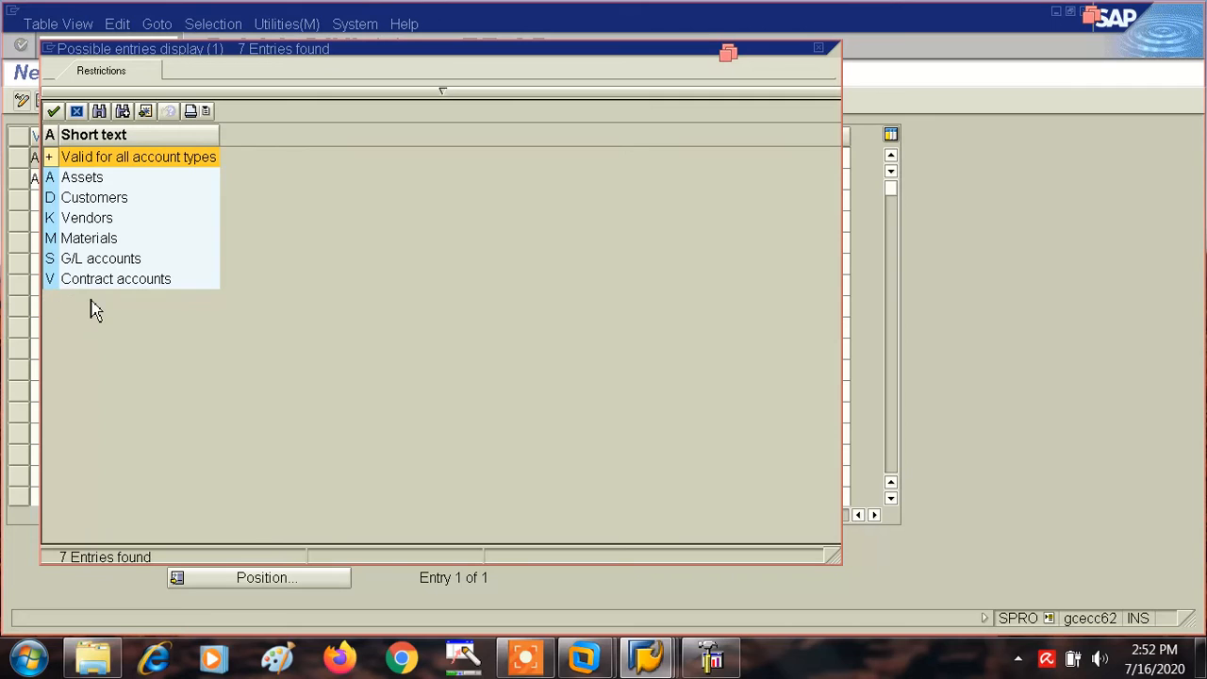
left_click(78, 113)
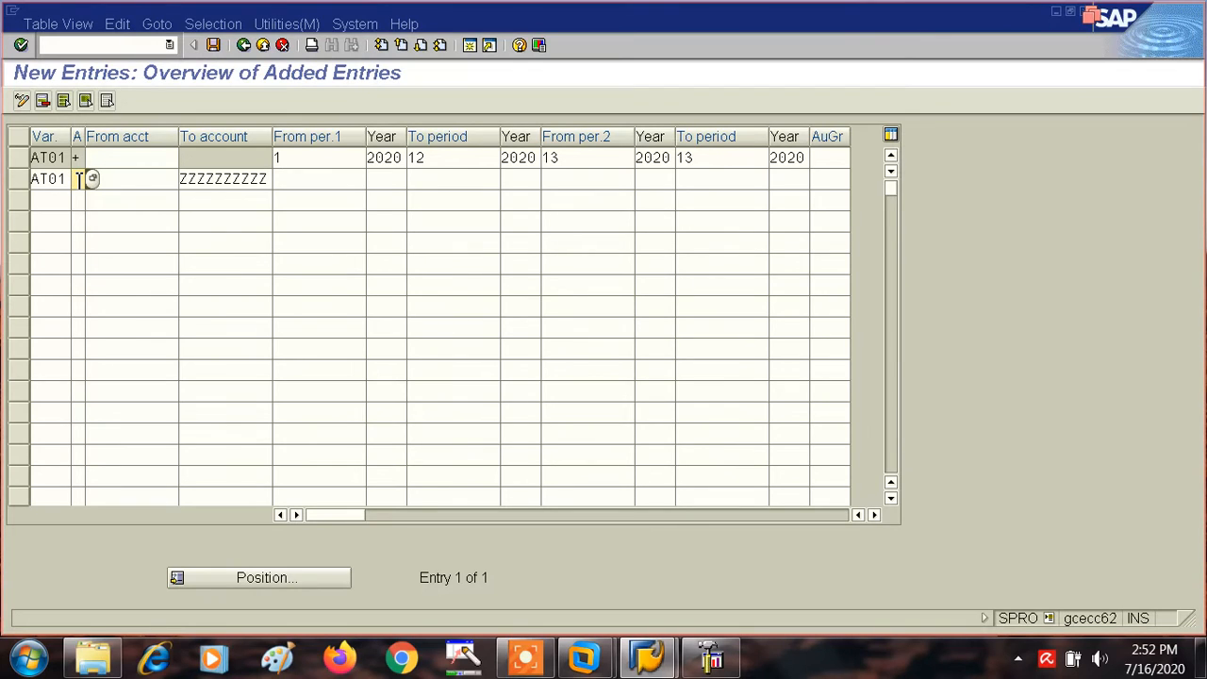
- Set the Assets entry's first interval to run from period 1 of 2020 to period 12 of 2020
left_click(310, 180)
type("1")
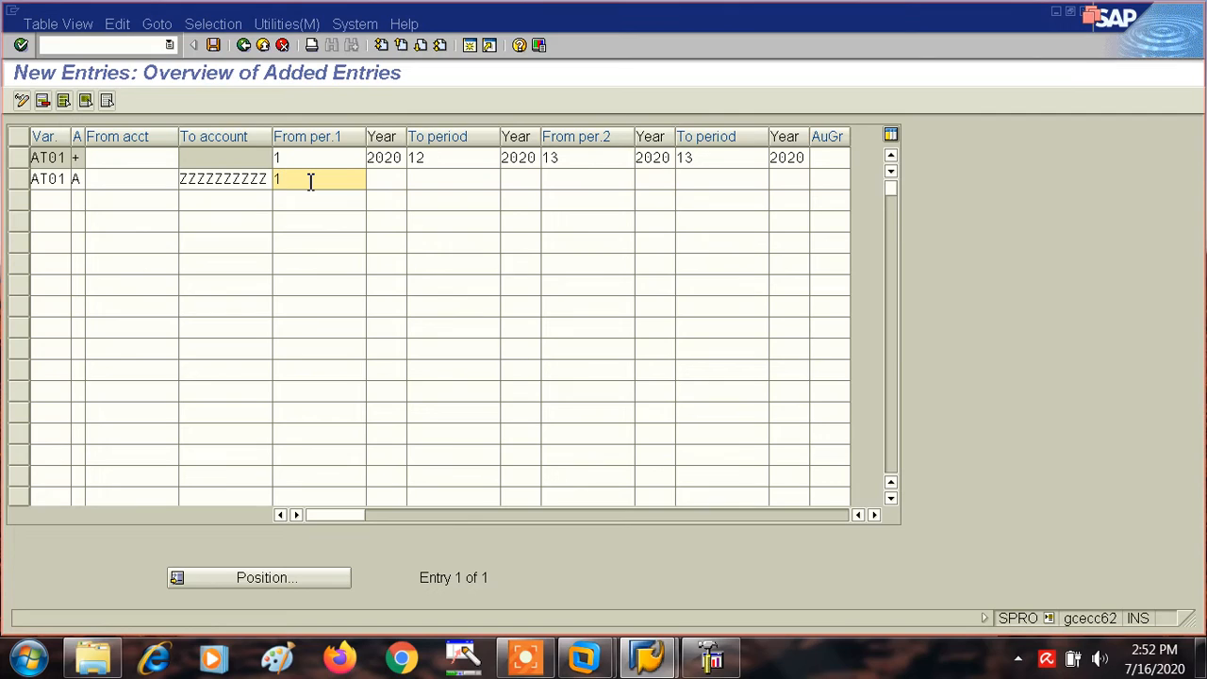
key("Tab")
type("2020")
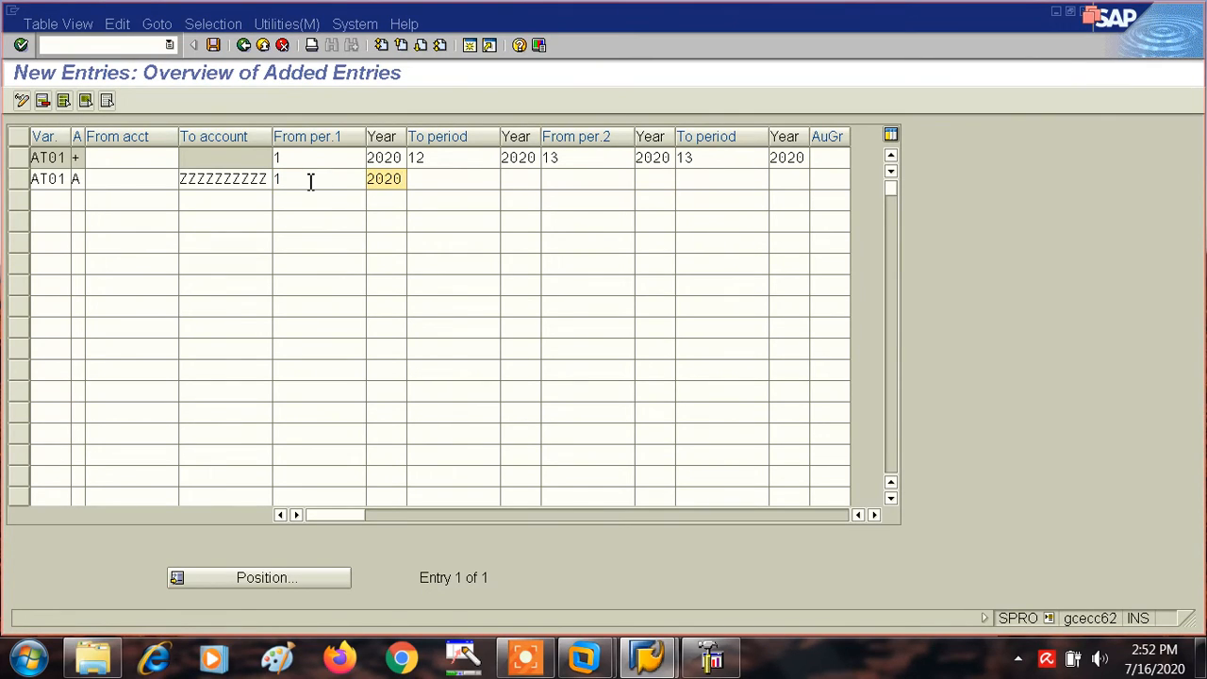
key("Tab")
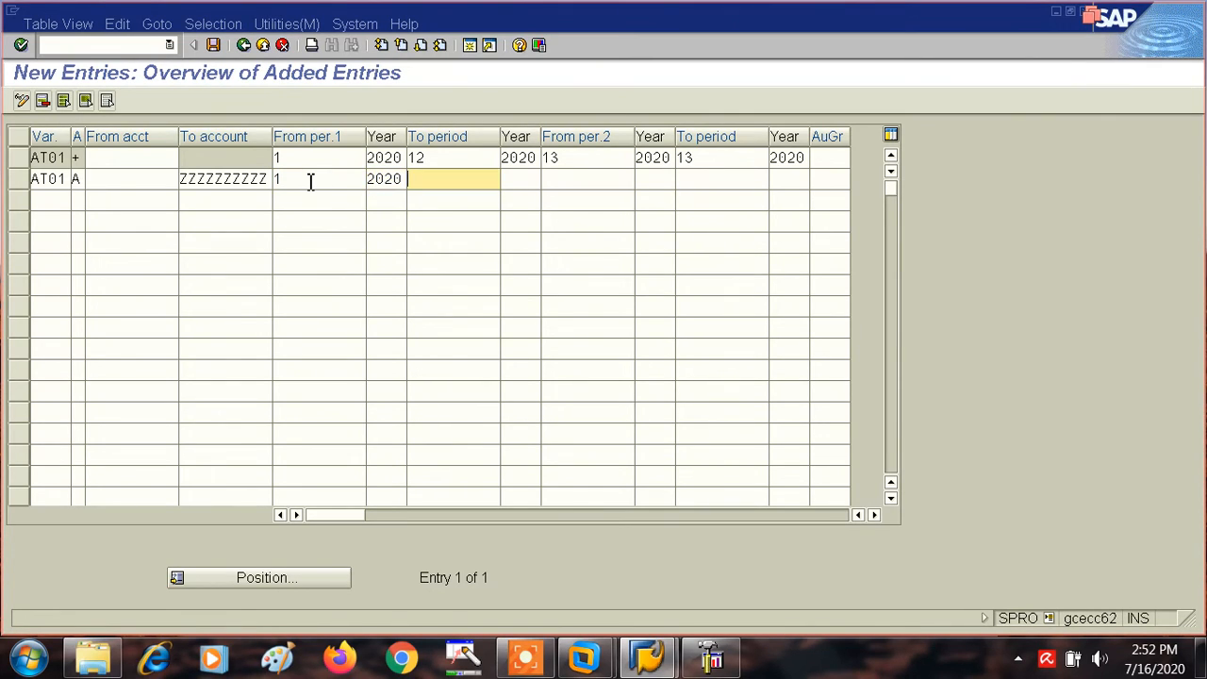
type("12")
key("Tab")
type("2")
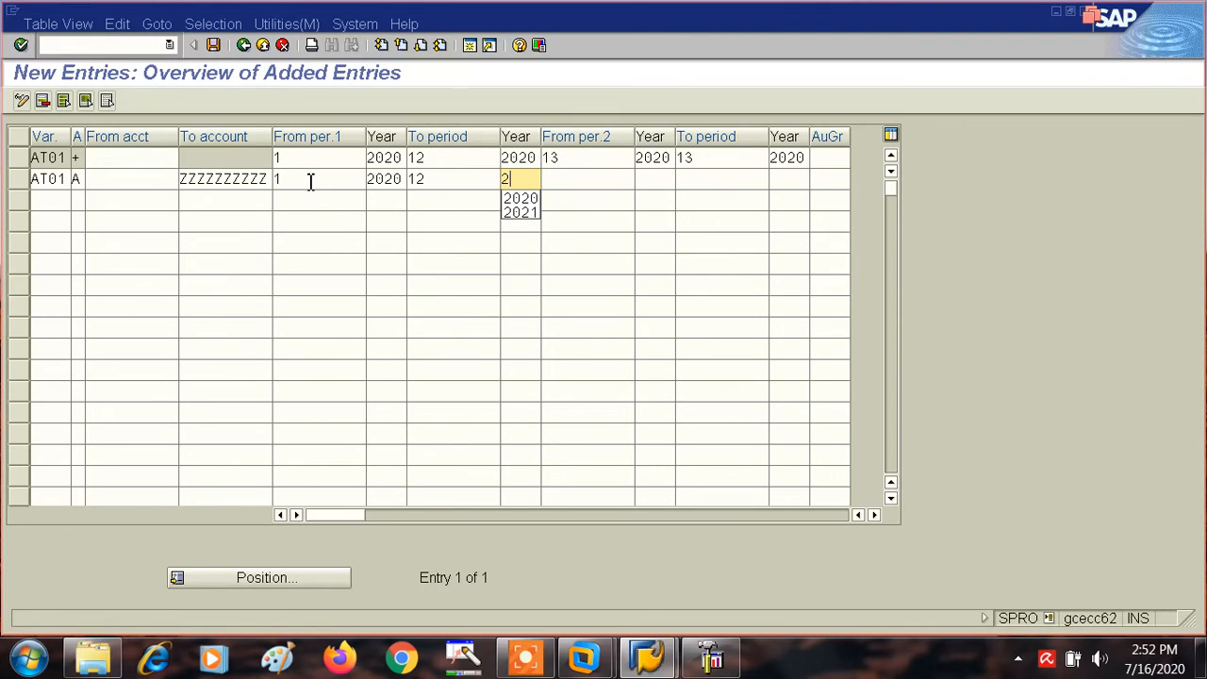
type("020")
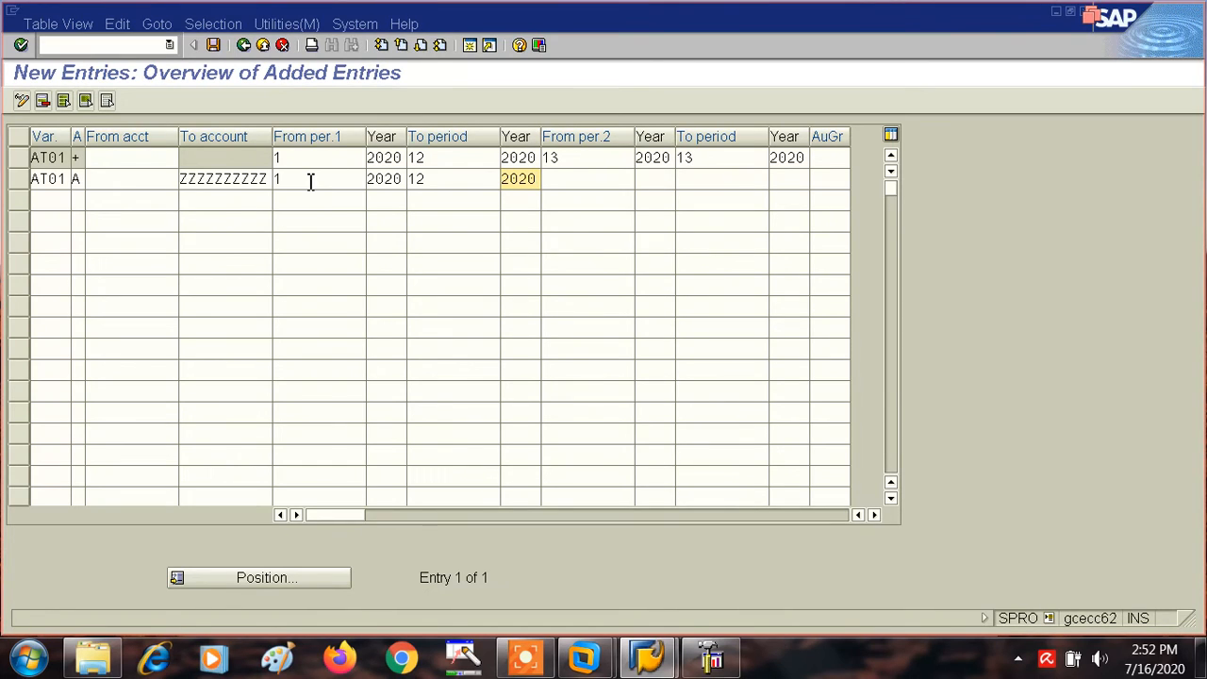
- Set the Assets entry's second interval to run from period 13 of 2020 to period 13 of 2020
key("Tab")
type("13")
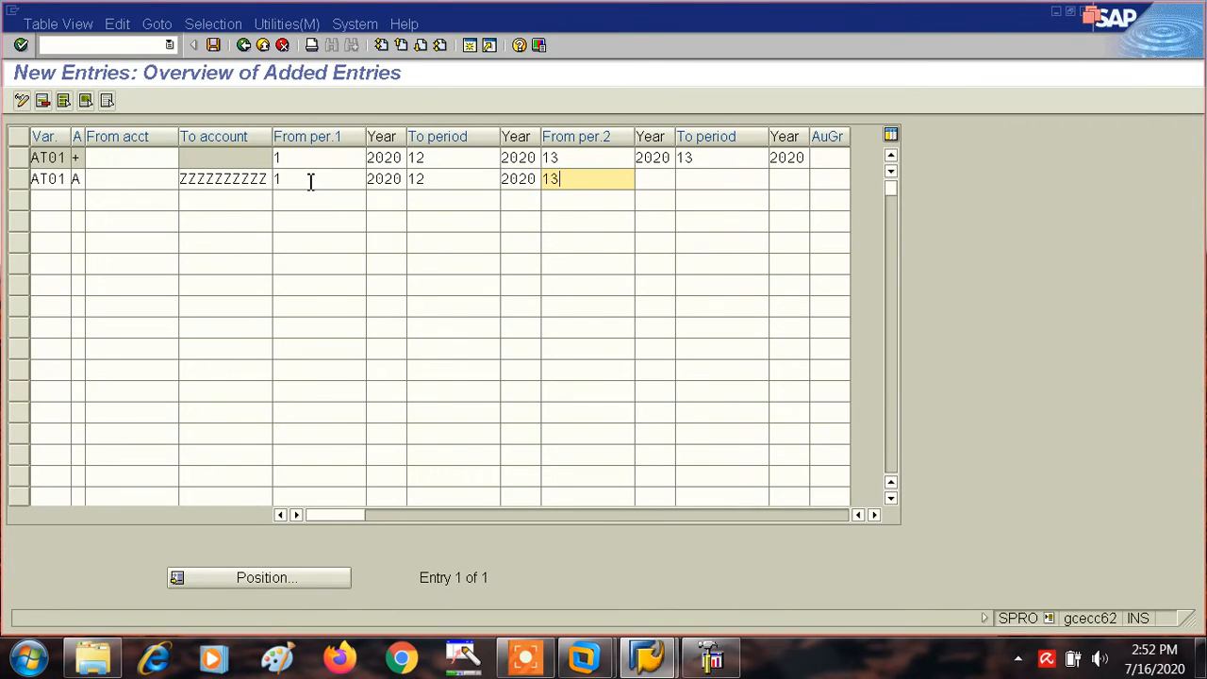
key("Tab")
type("2020")
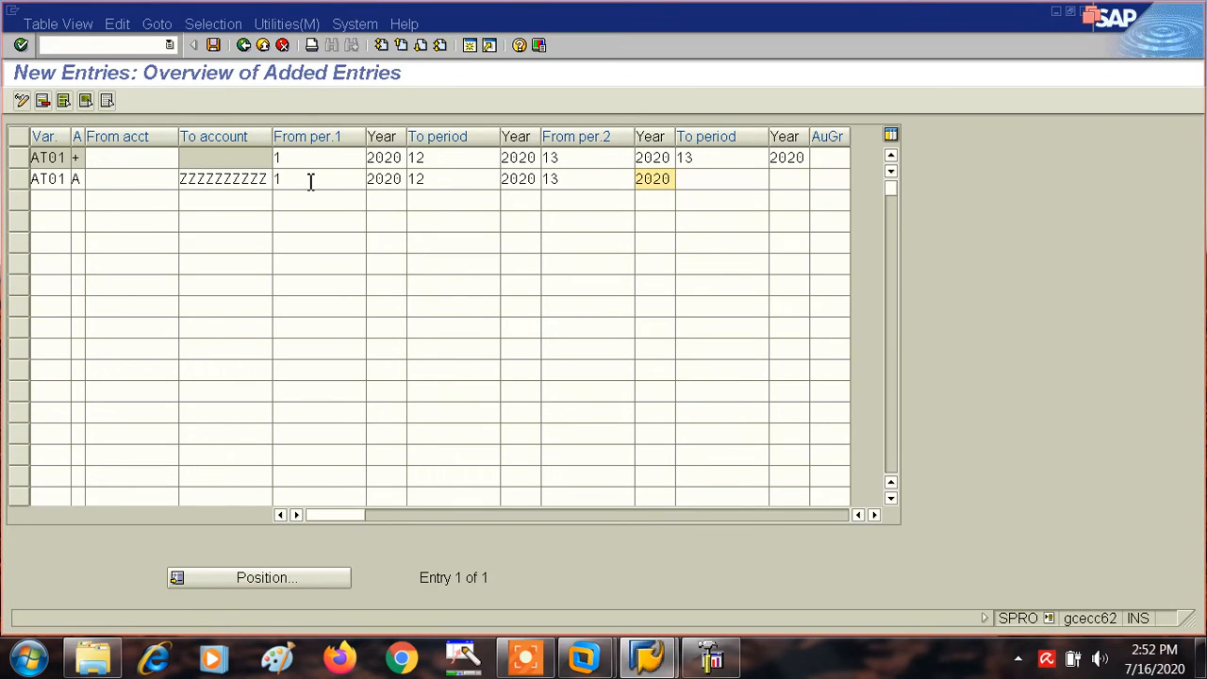
key("Tab")
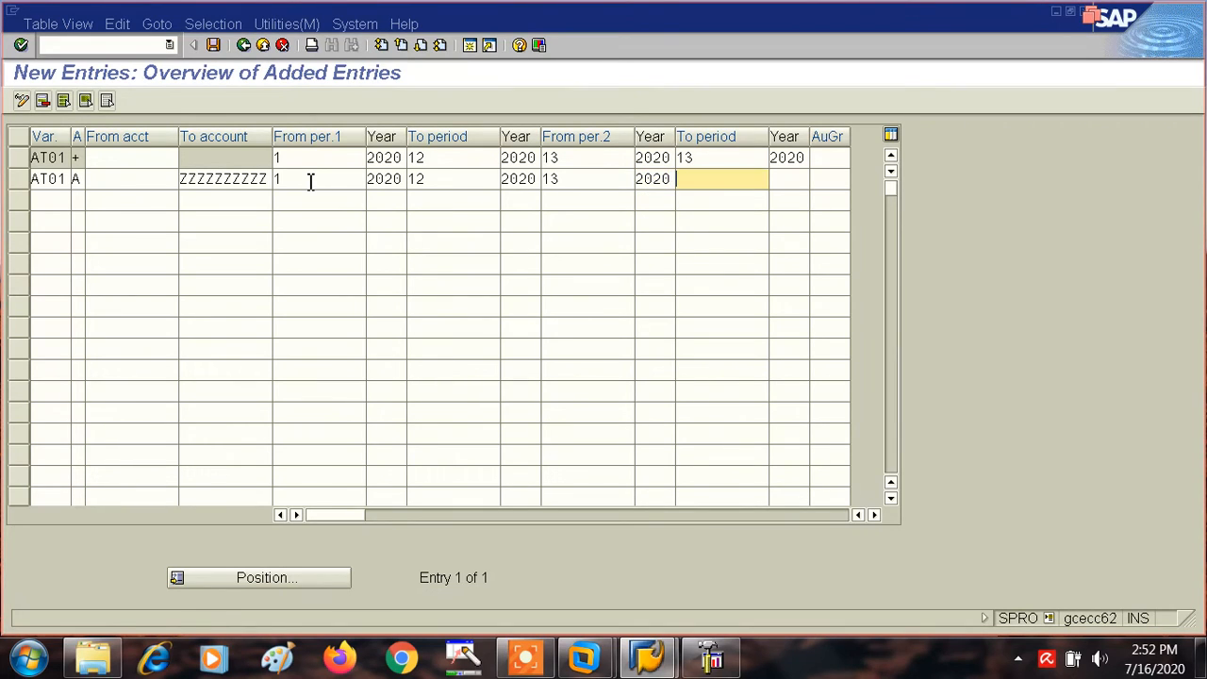
type("13")
key("Tab")
type("2020")
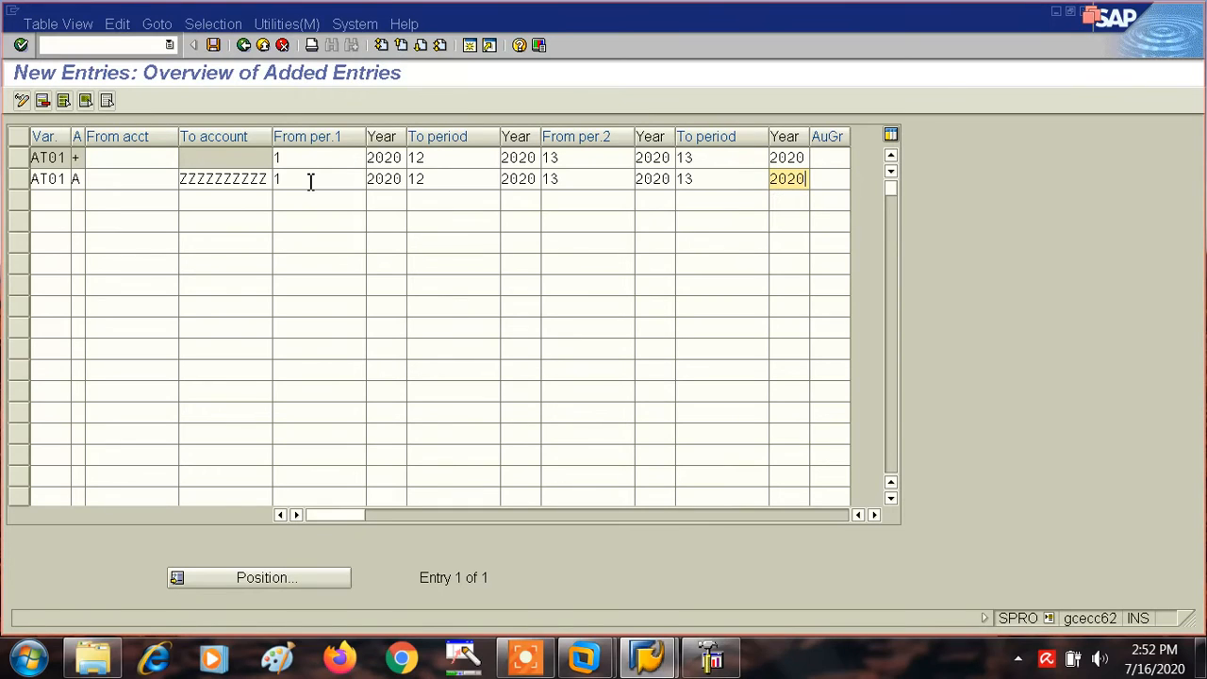
- Add a third AT01 entry for account type D (Customers) with To account ZZZZZZZZZZ
left_click(44, 204)
type("AT01")
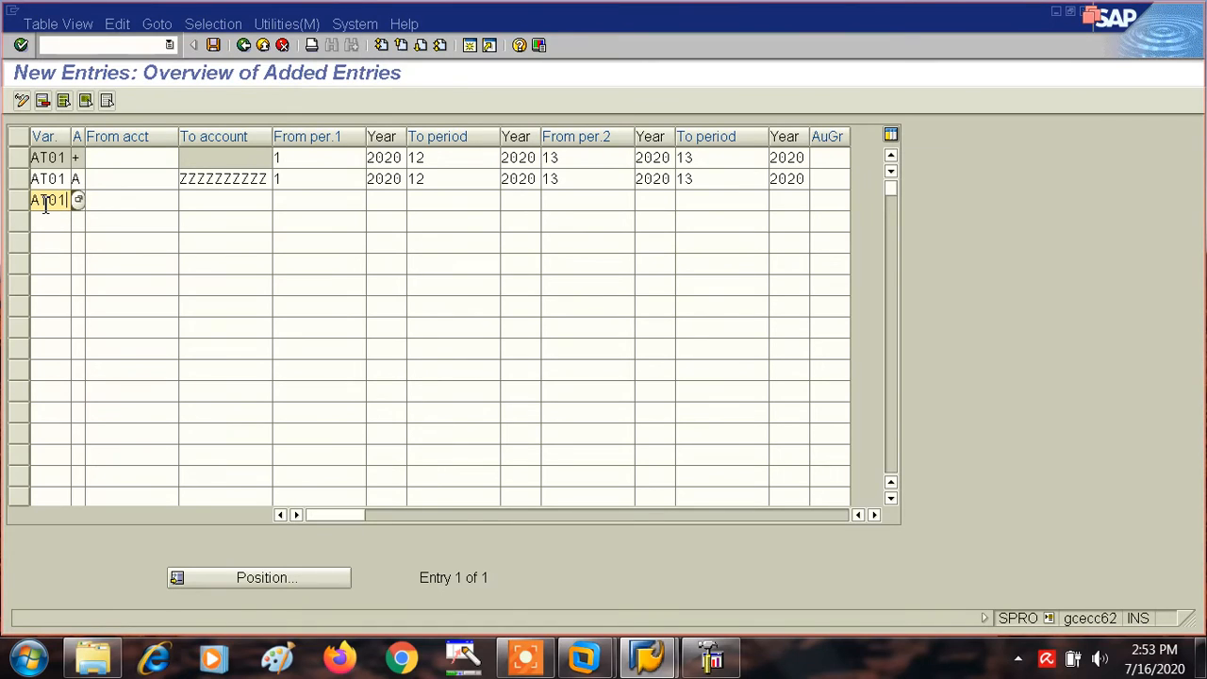
key("Tab")
left_click(93, 201)
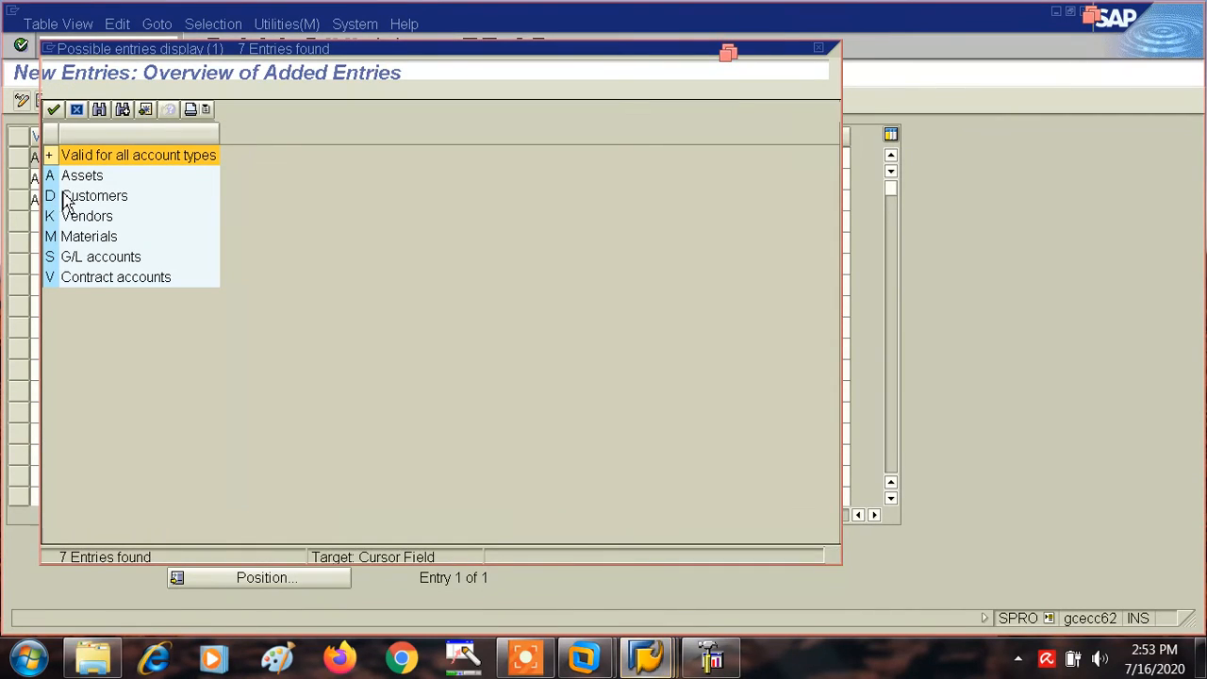
double_click(56, 201)
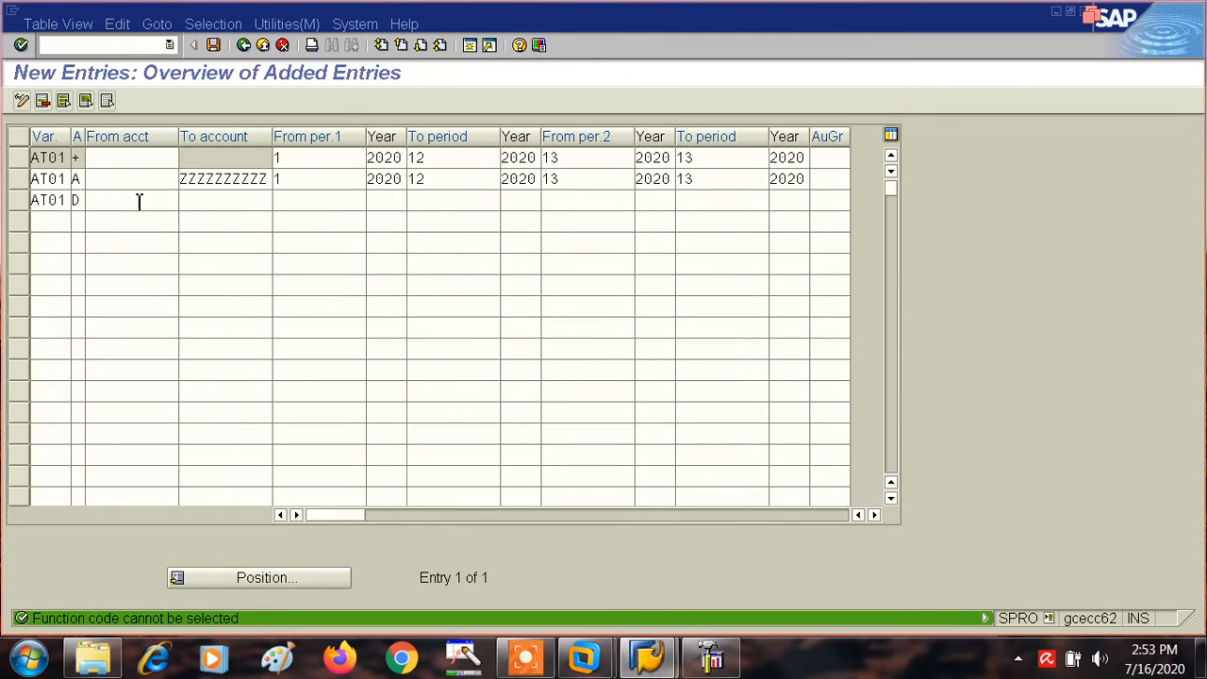
left_click(201, 199)
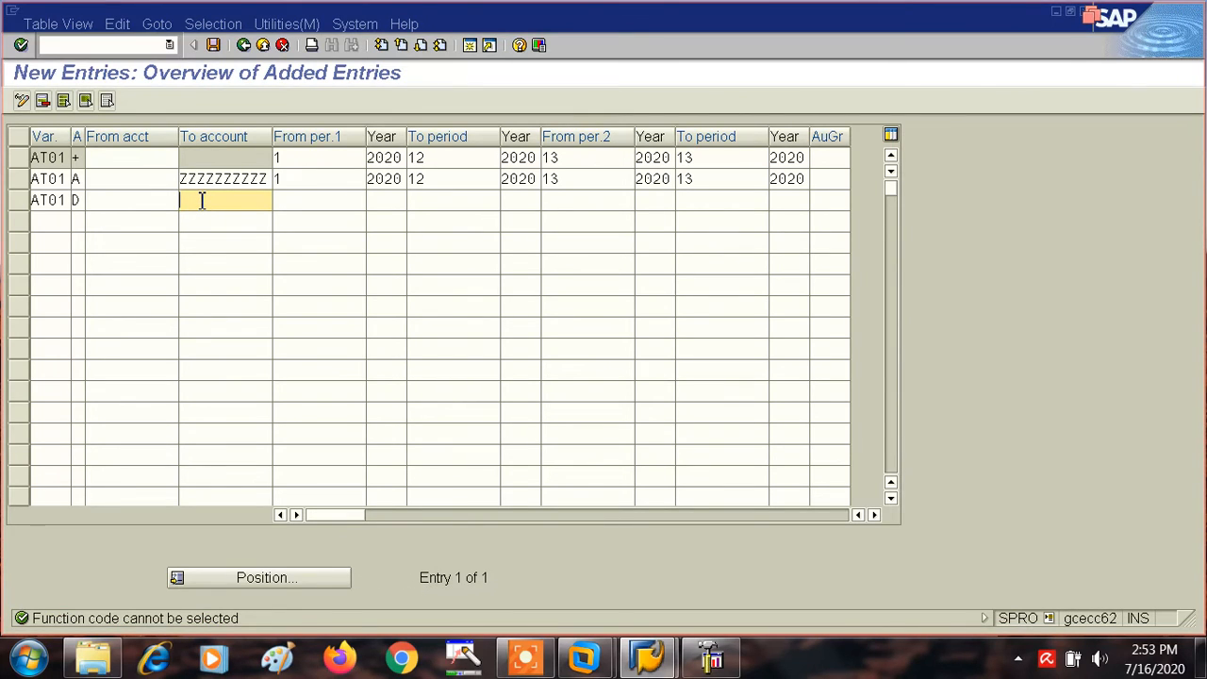
type("ZZZZZZZZZZ")
left_click(295, 202)
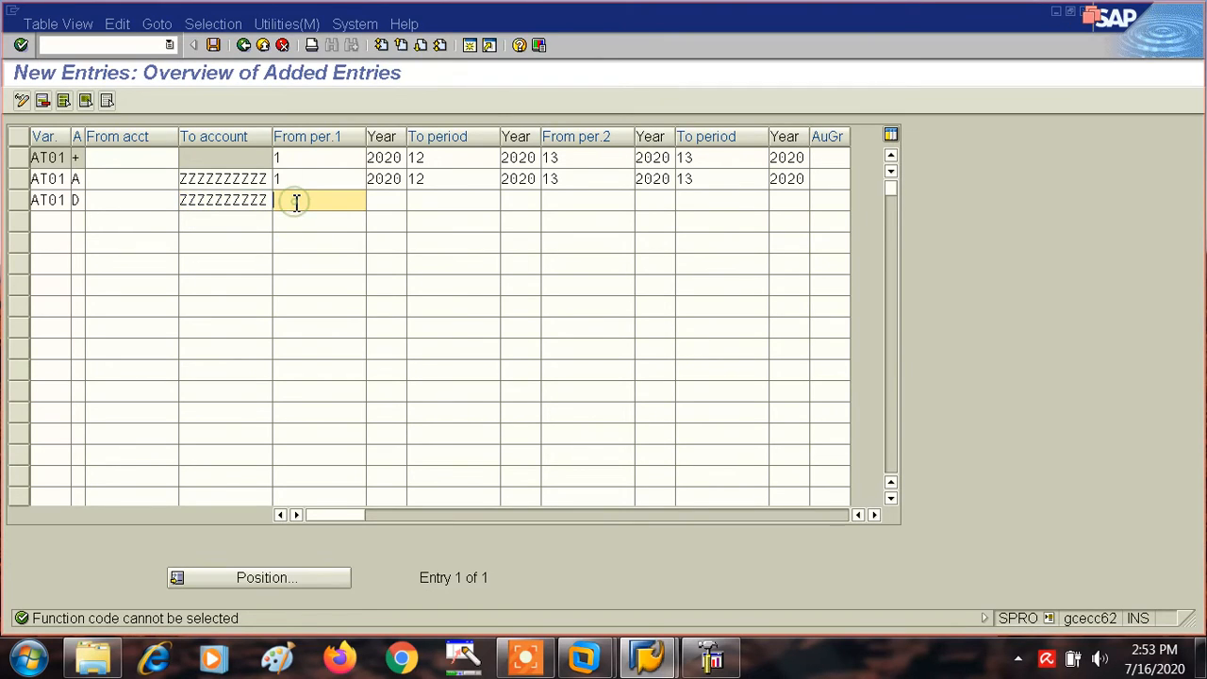
- Set the Customers entry's first interval to run from period 1 of 2020 to period 12 of 2020
key("Tab")
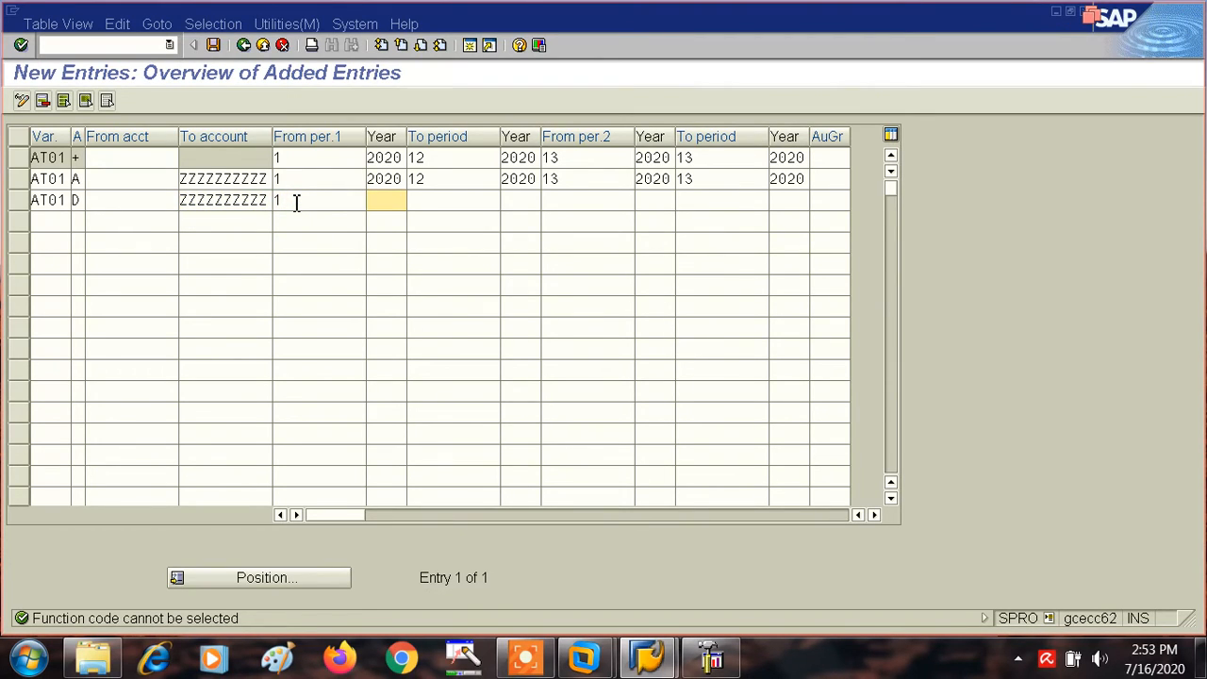
type("20")
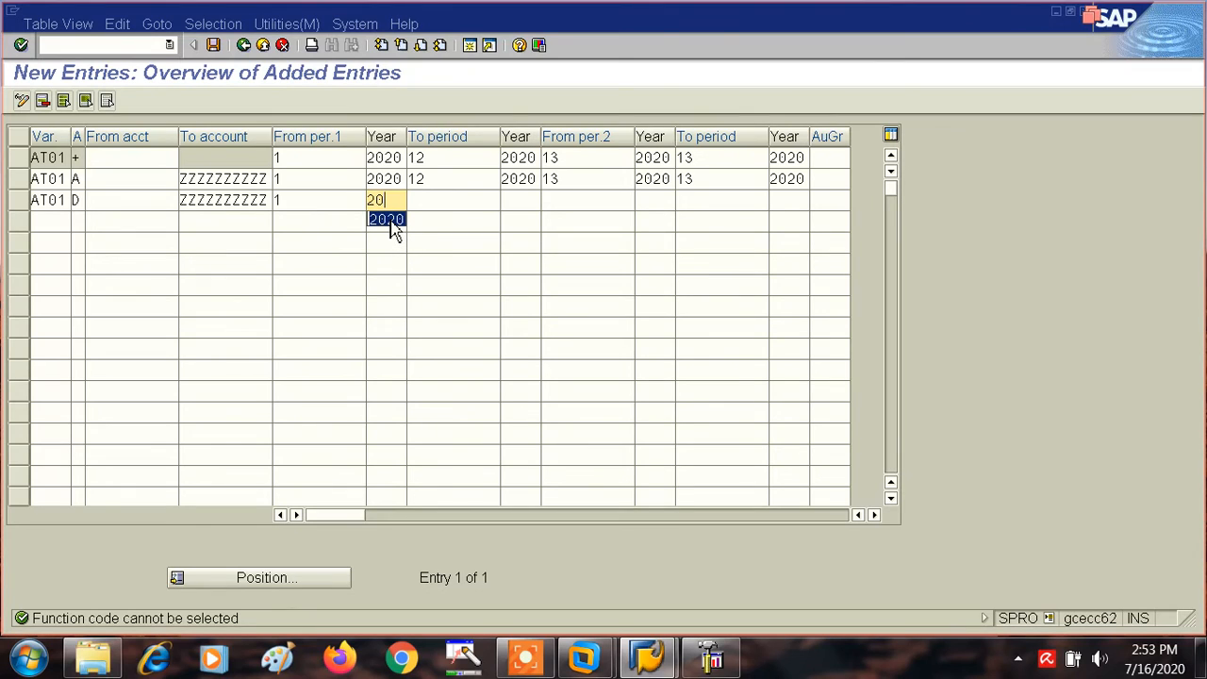
left_click(391, 223)
key("Tab")
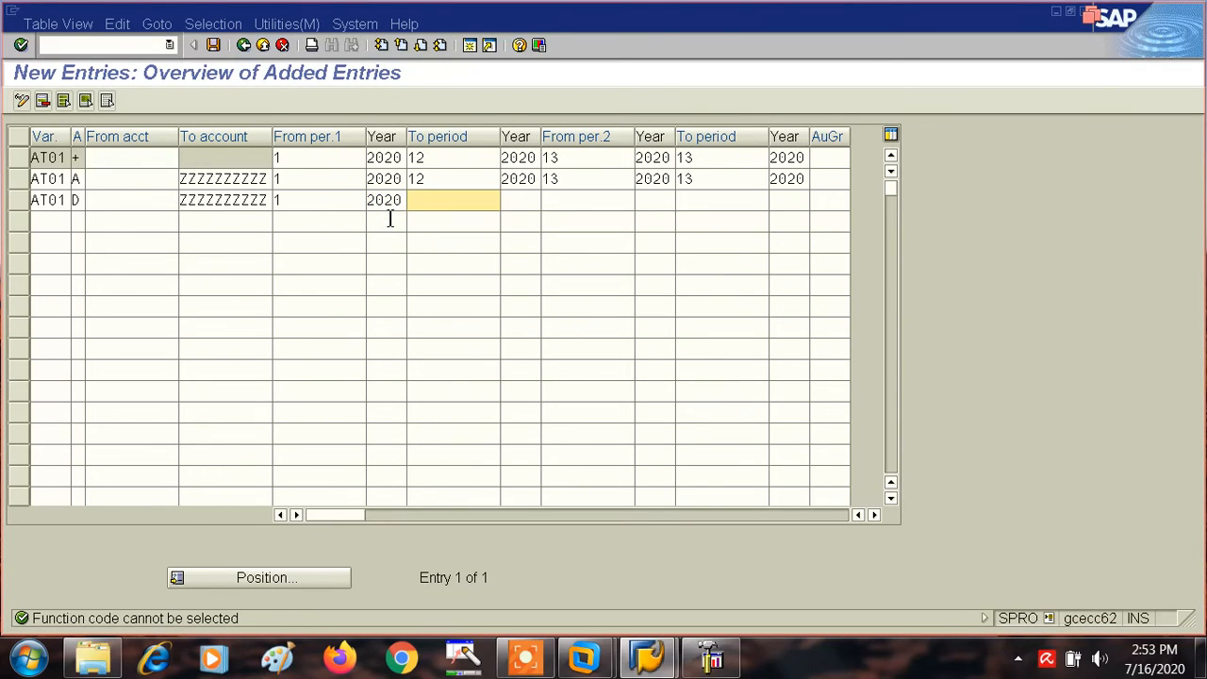
type("12")
key("Tab")
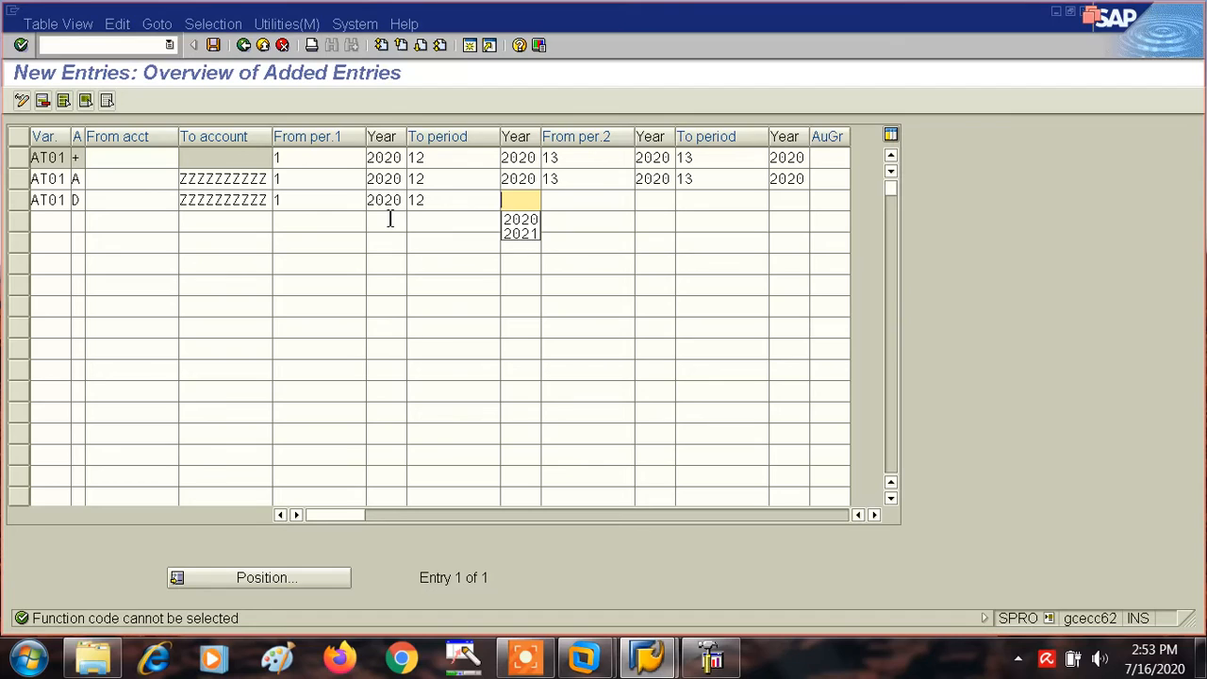
left_click(516, 220)
- Set the Customers entry's second interval to run from period 13 of 2020 to period 13 of 2020
key("Tab")
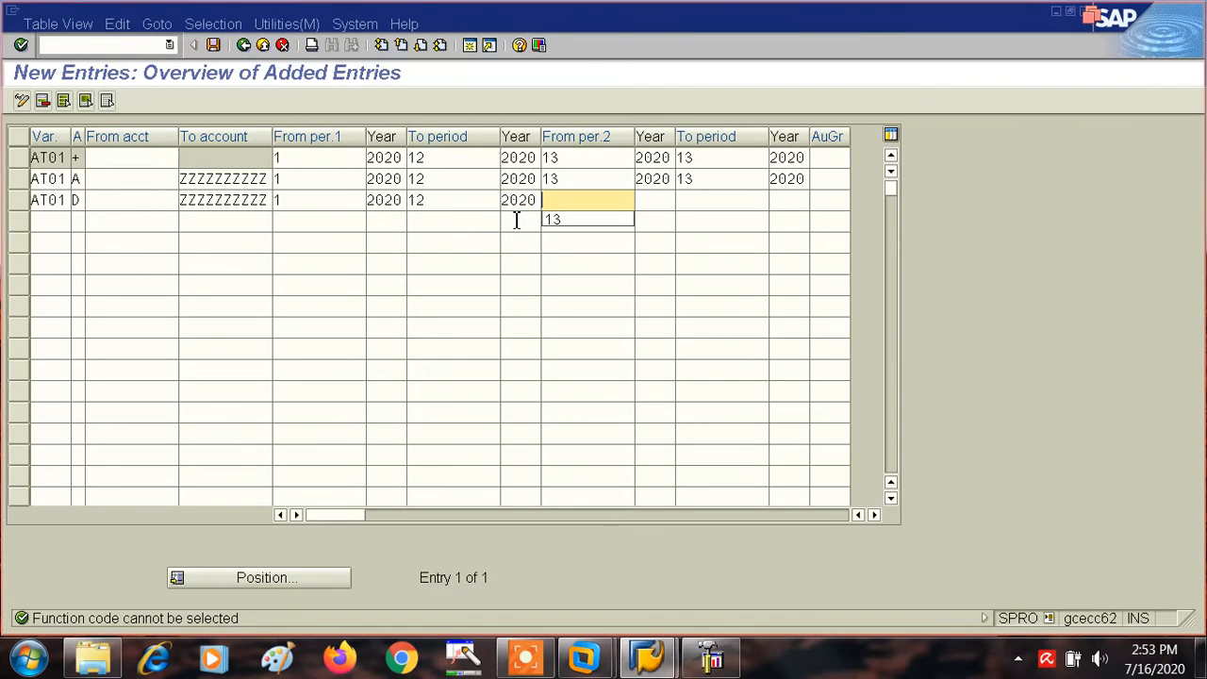
left_click(569, 220)
key("Tab")
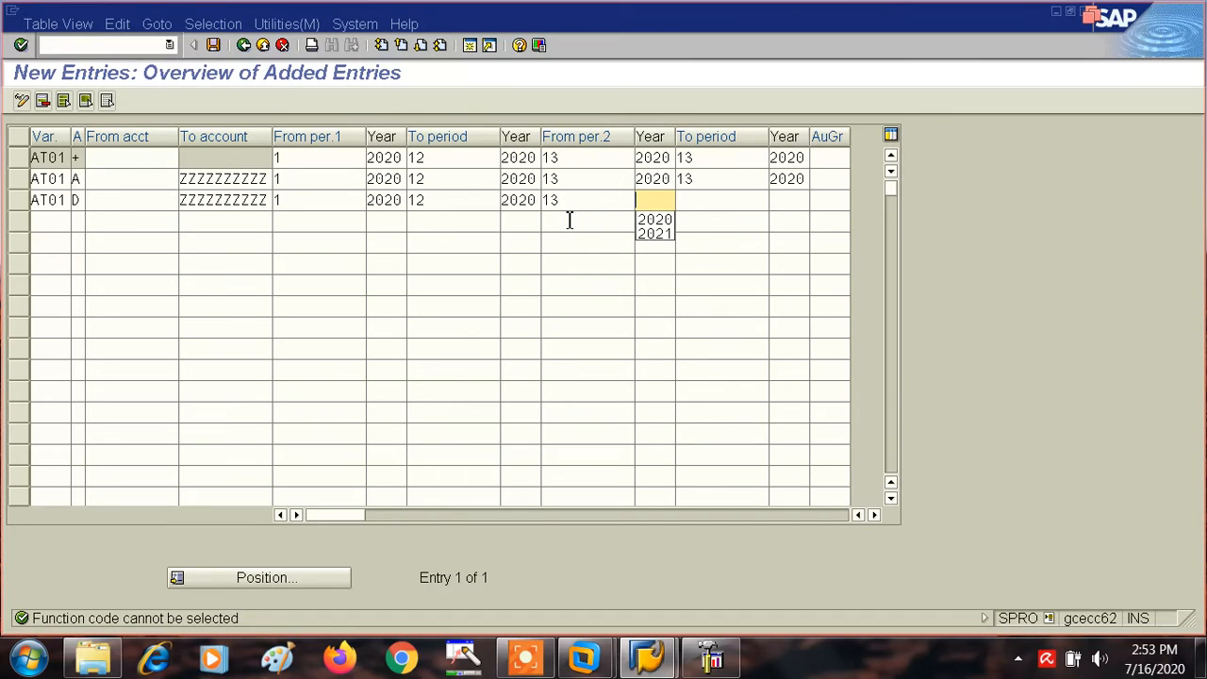
left_click(654, 220)
left_click(691, 200)
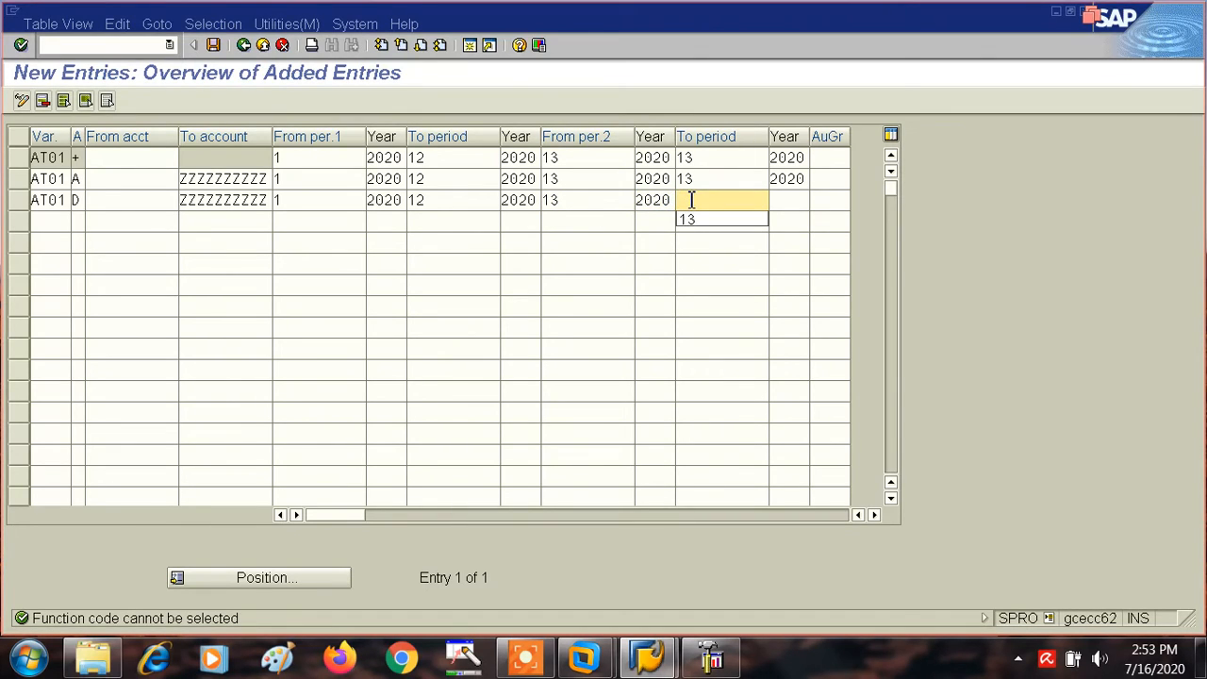
left_click(694, 219)
key("Tab")
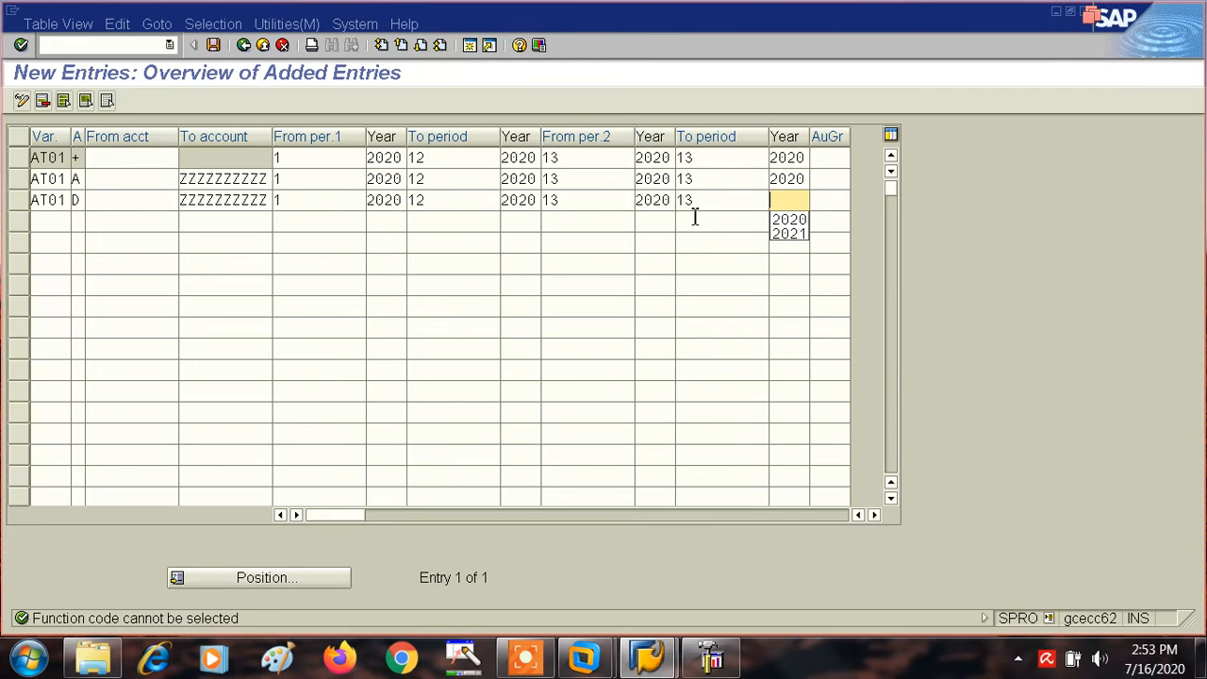
left_click(784, 220)
- Add a fourth AT01 entry for account type K (Vendors) with To account ZZZZZZZZZZ
left_click(49, 225)
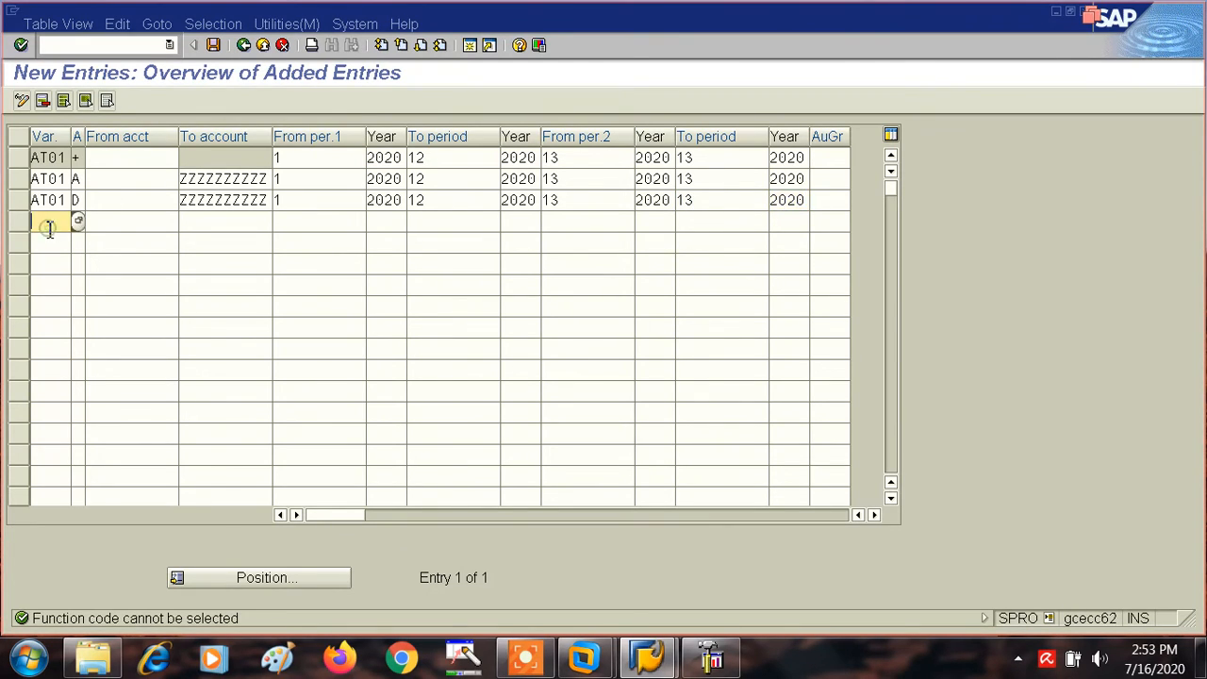
type("A")
key("Down")
type("T01")
key("Tab")
left_click(91, 222)
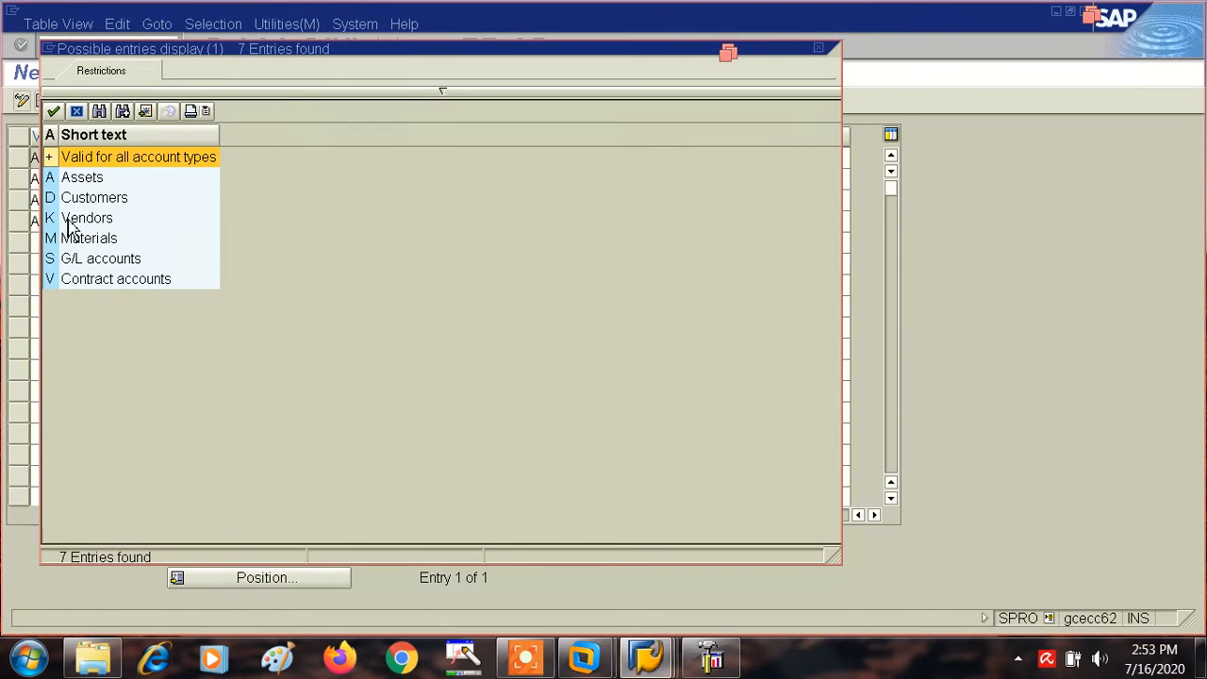
double_click(59, 227)
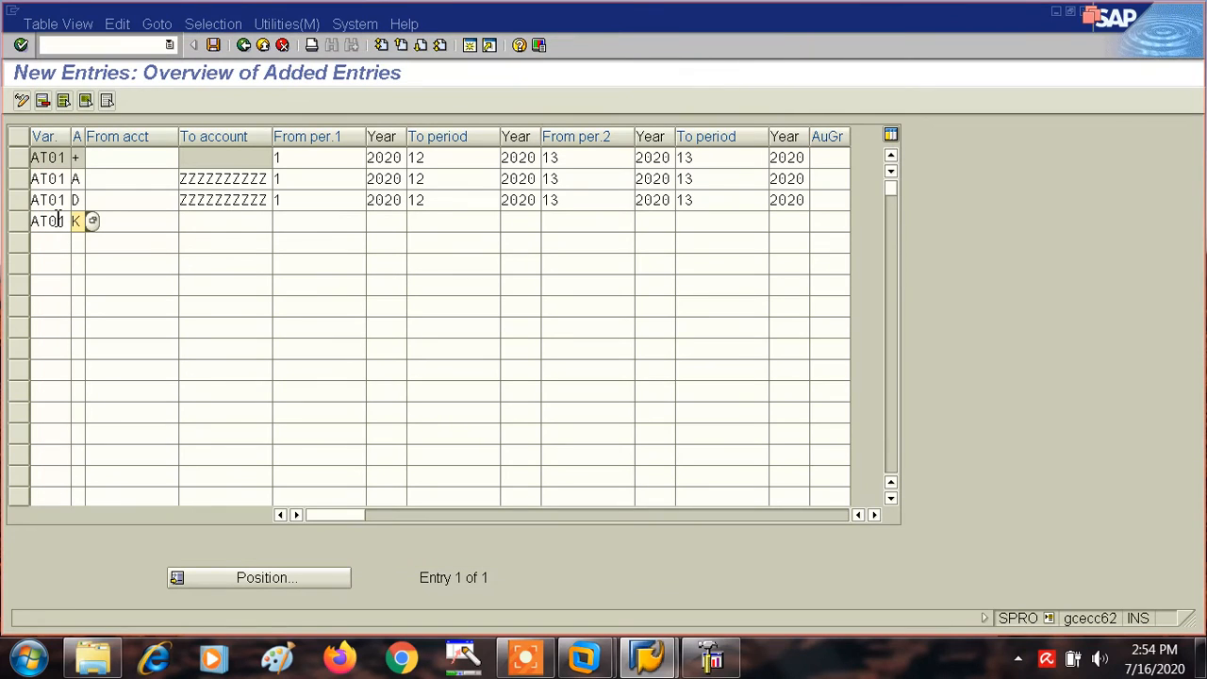
left_click(194, 222)
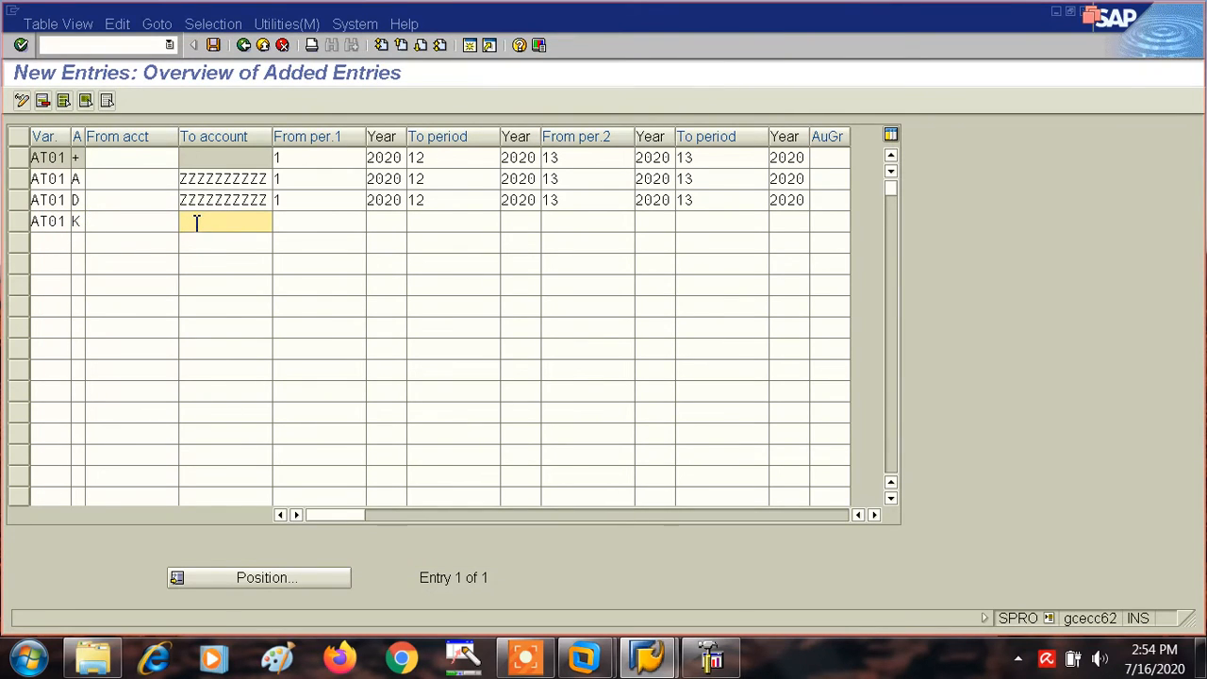
type("ZZZZZZZZZZ")
- Set the Vendors entry's first interval to run from period 1 of 2020 to period 12 of 2020
key("Tab")
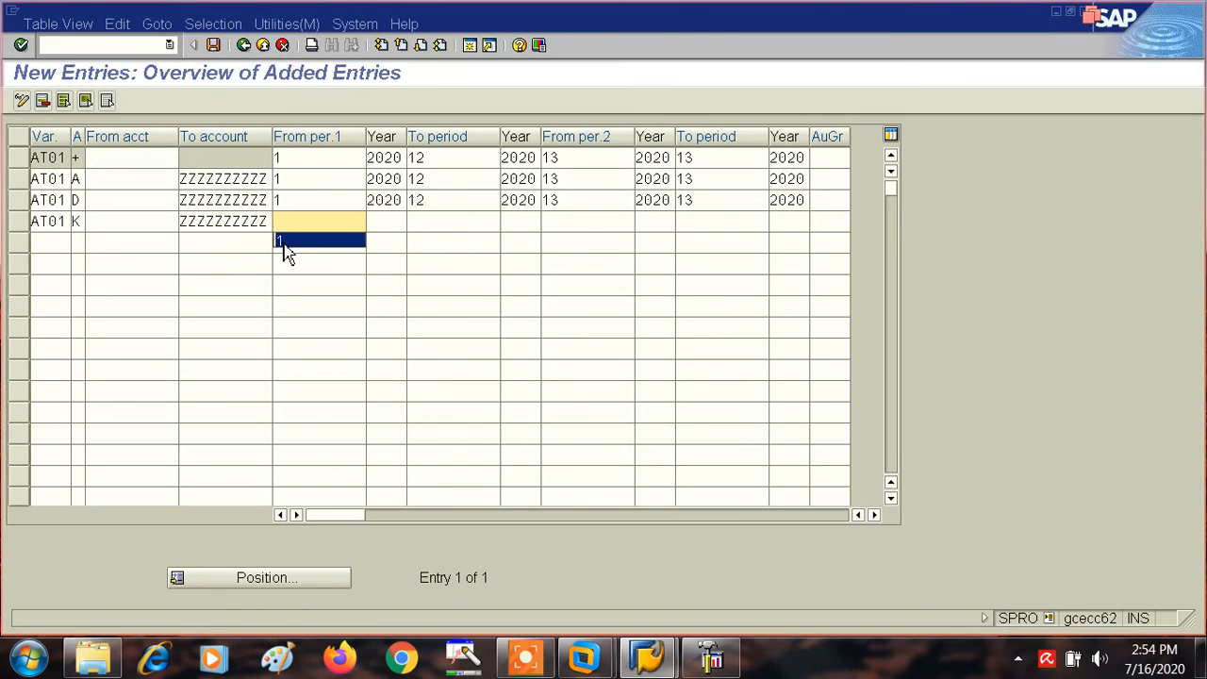
left_click(281, 241)
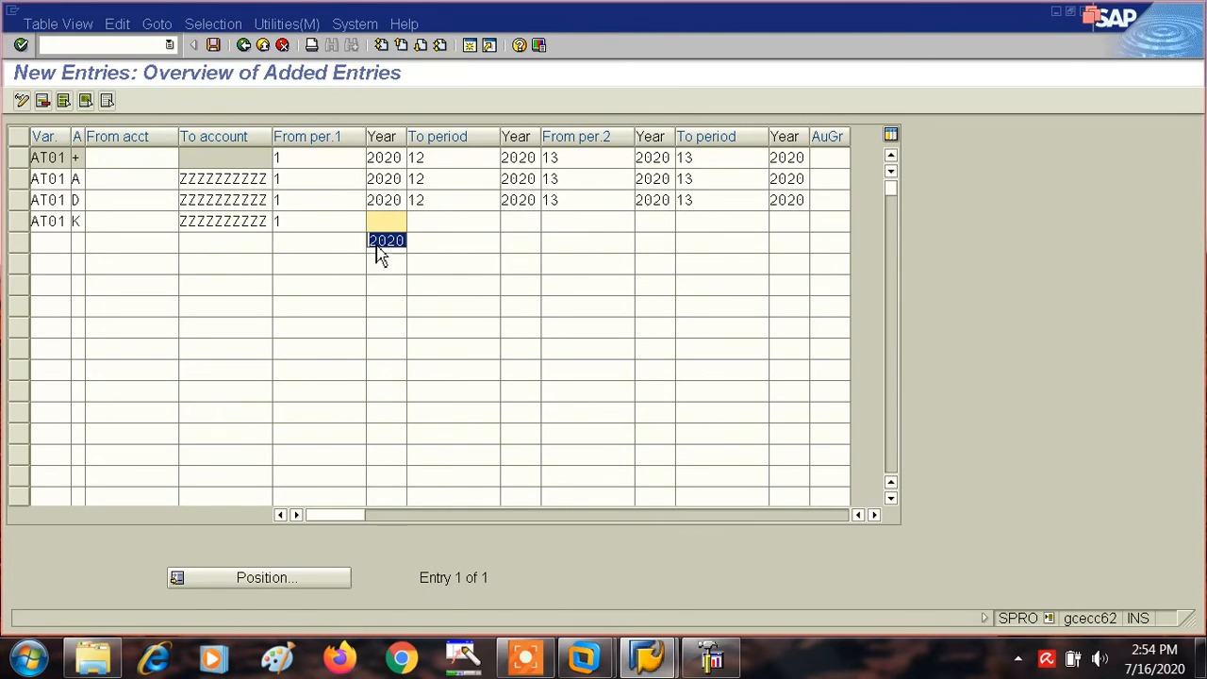
left_click(383, 241)
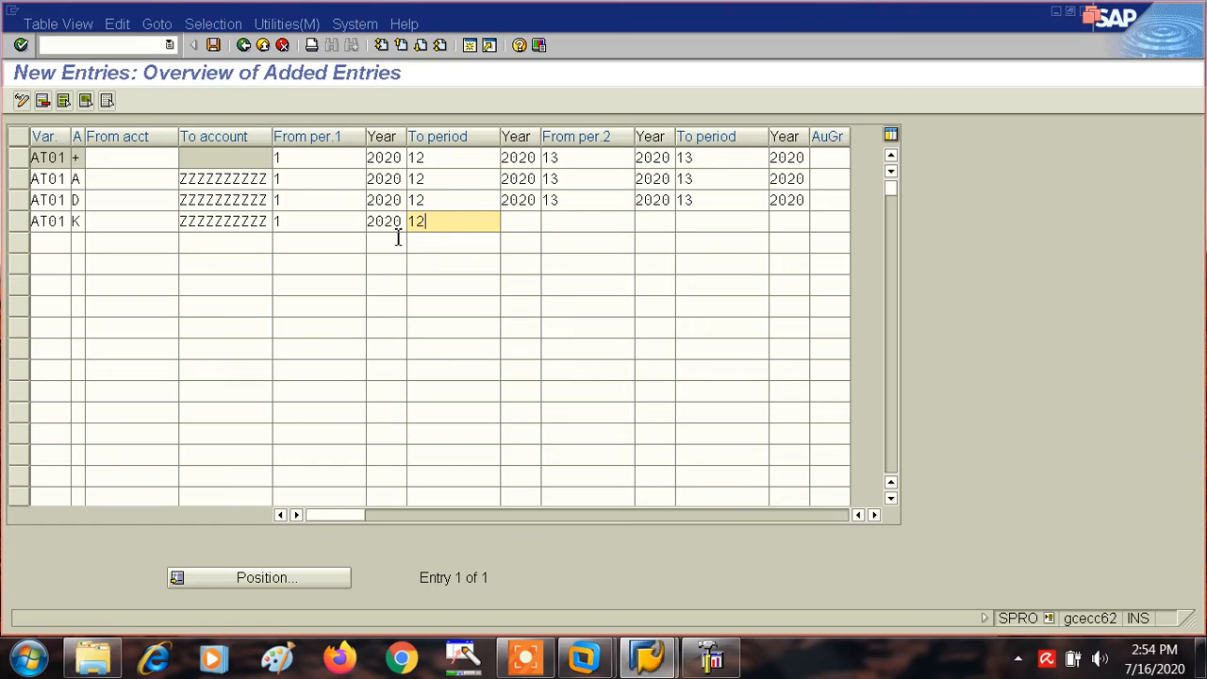
key("Tab")
type("2")
key("BackSpace")
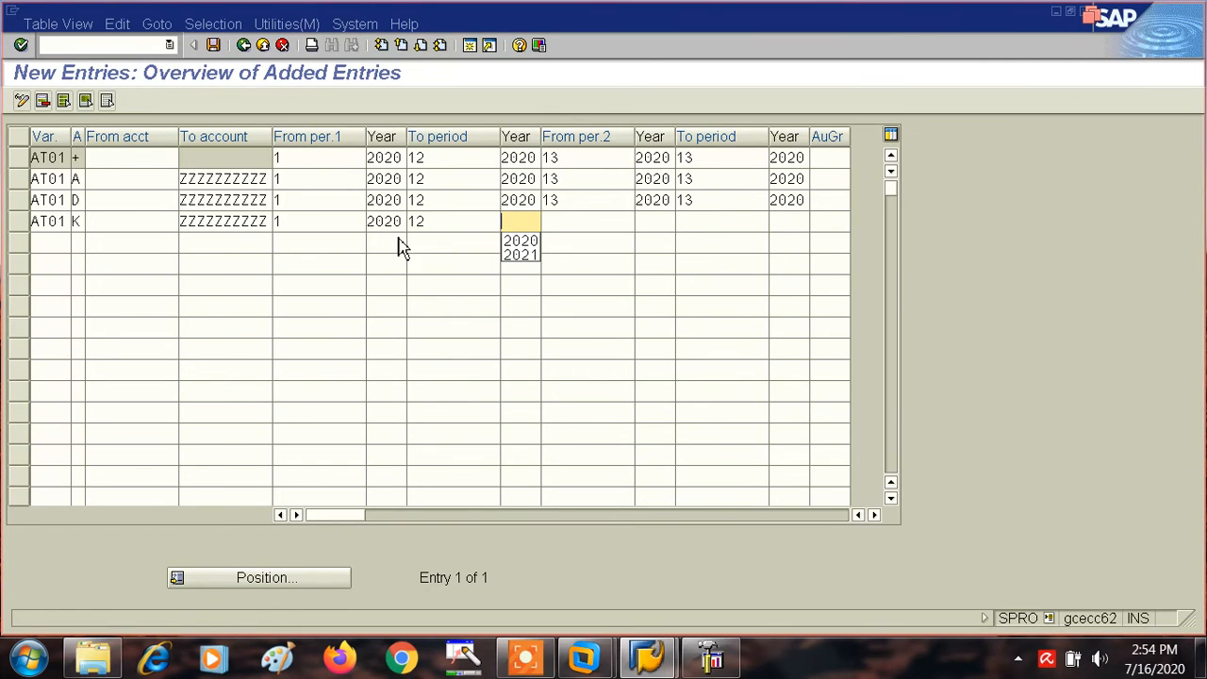
left_click(531, 243)
- Set the Vendors entry's second interval to run from period 13 of 2020 to period 13 of 2020
key("Tab")
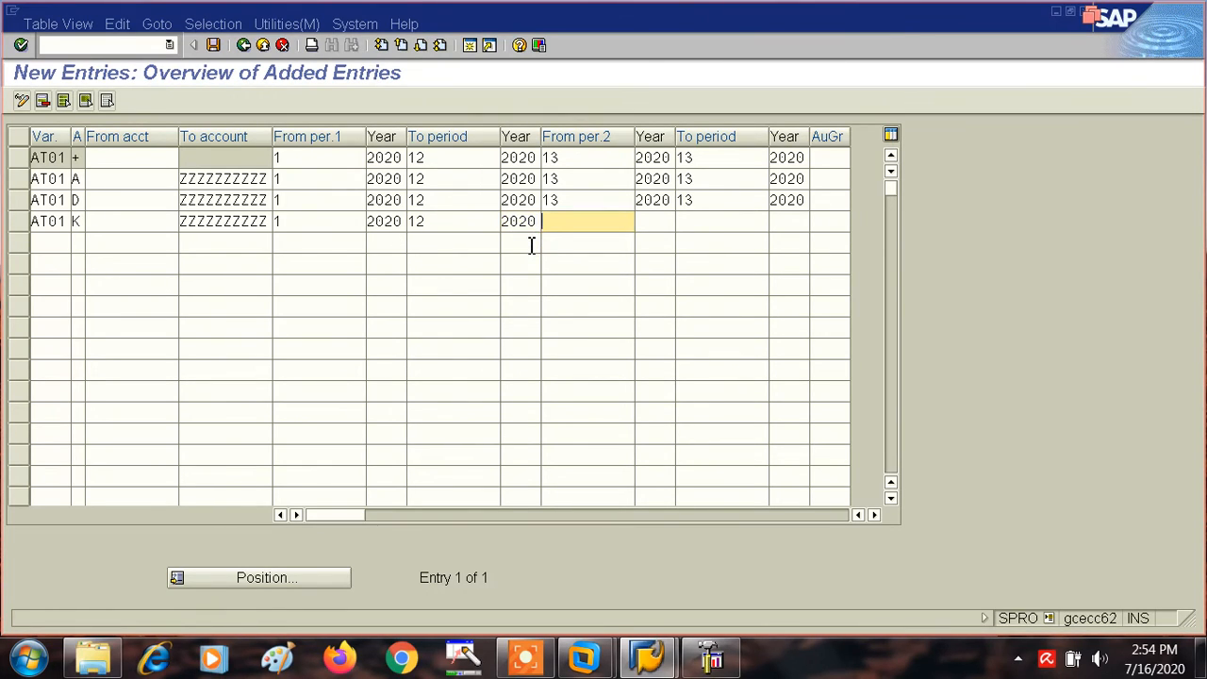
left_click(563, 241)
key("Tab")
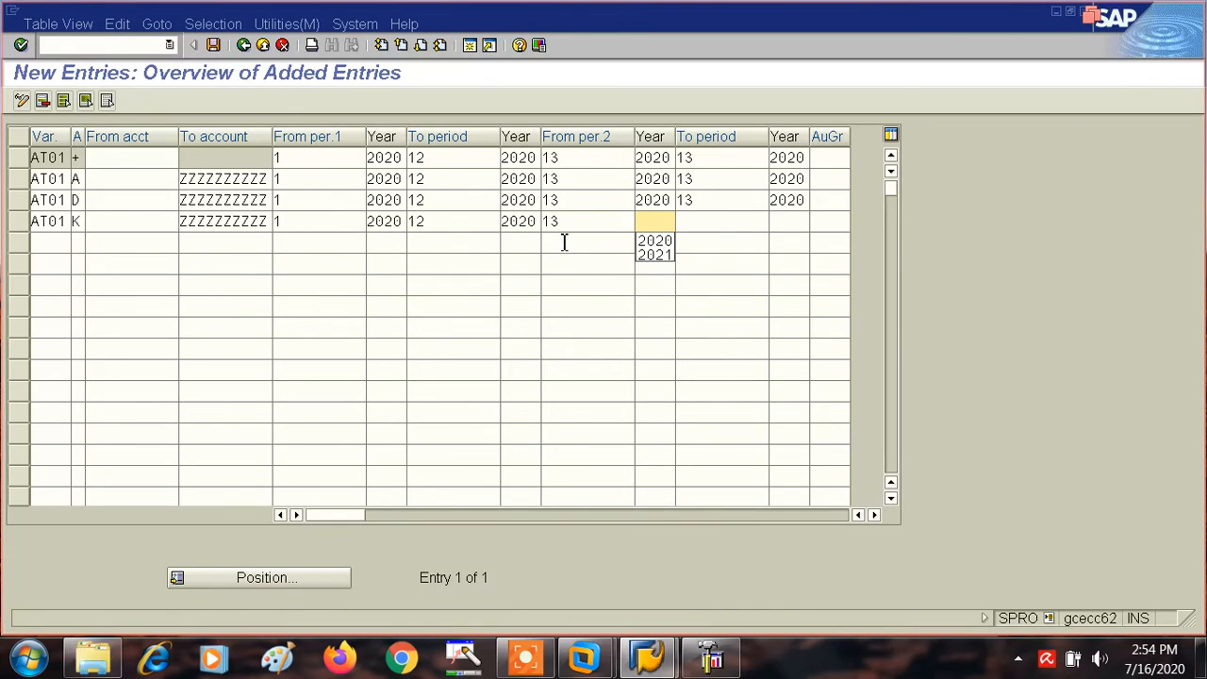
left_click(655, 241)
key("Tab")
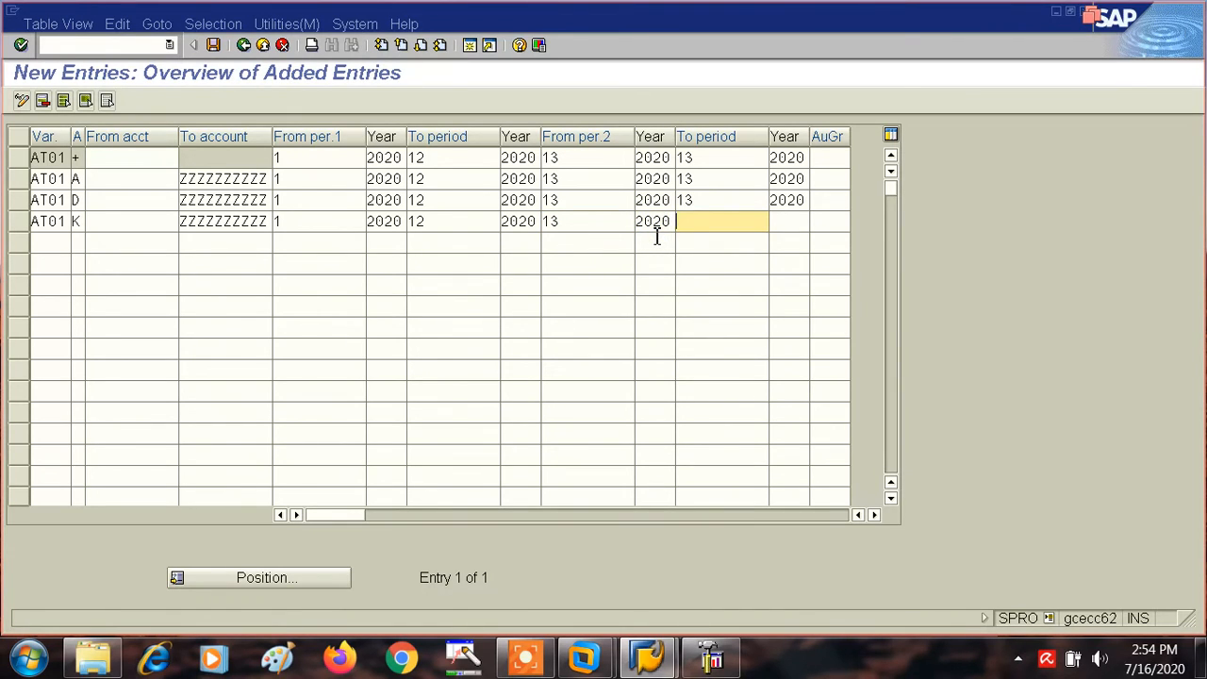
left_click(706, 241)
key("Tab")
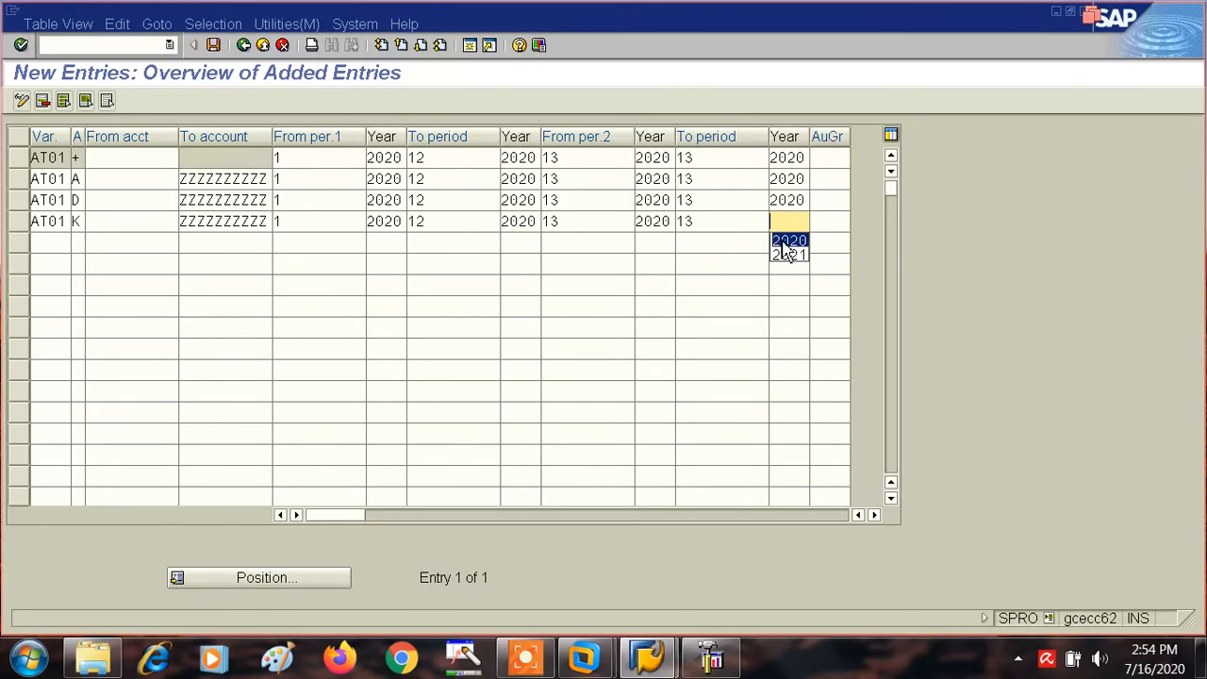
left_click(787, 241)
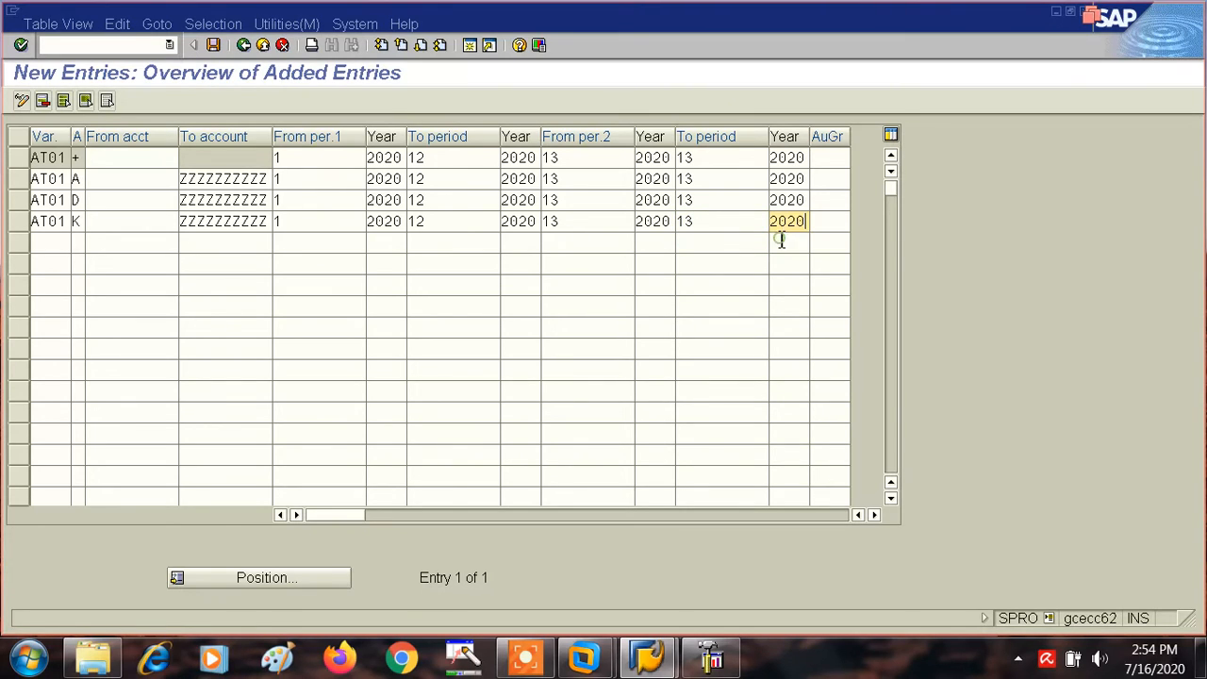
- Add a fifth AT01 entry for account type M (Materials) with To account ZZZZZZZZZZ
left_click(49, 242)
type("AT")
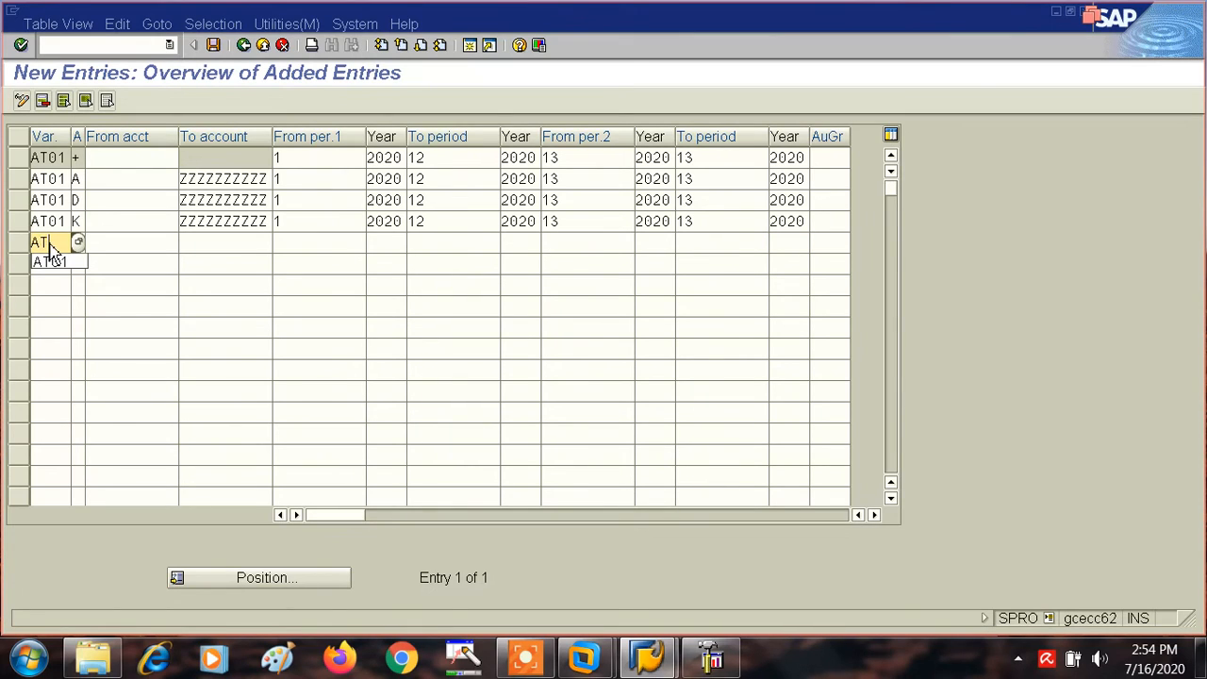
type("01")
left_click(79, 244)
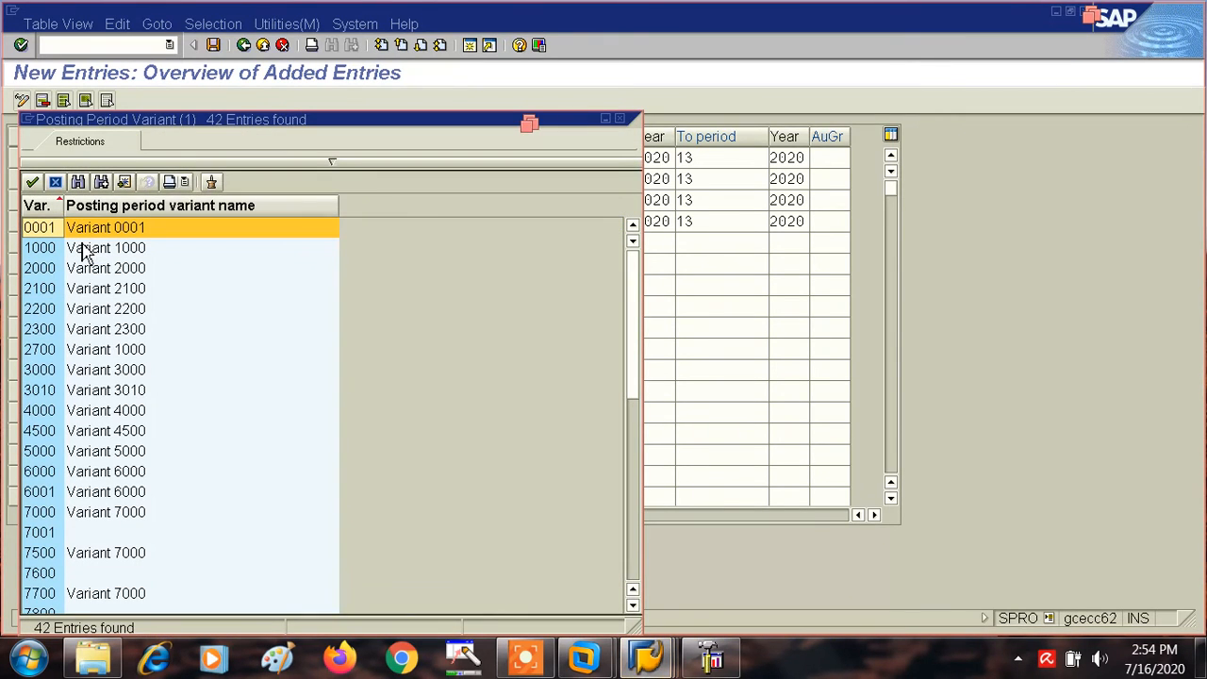
left_click(55, 182)
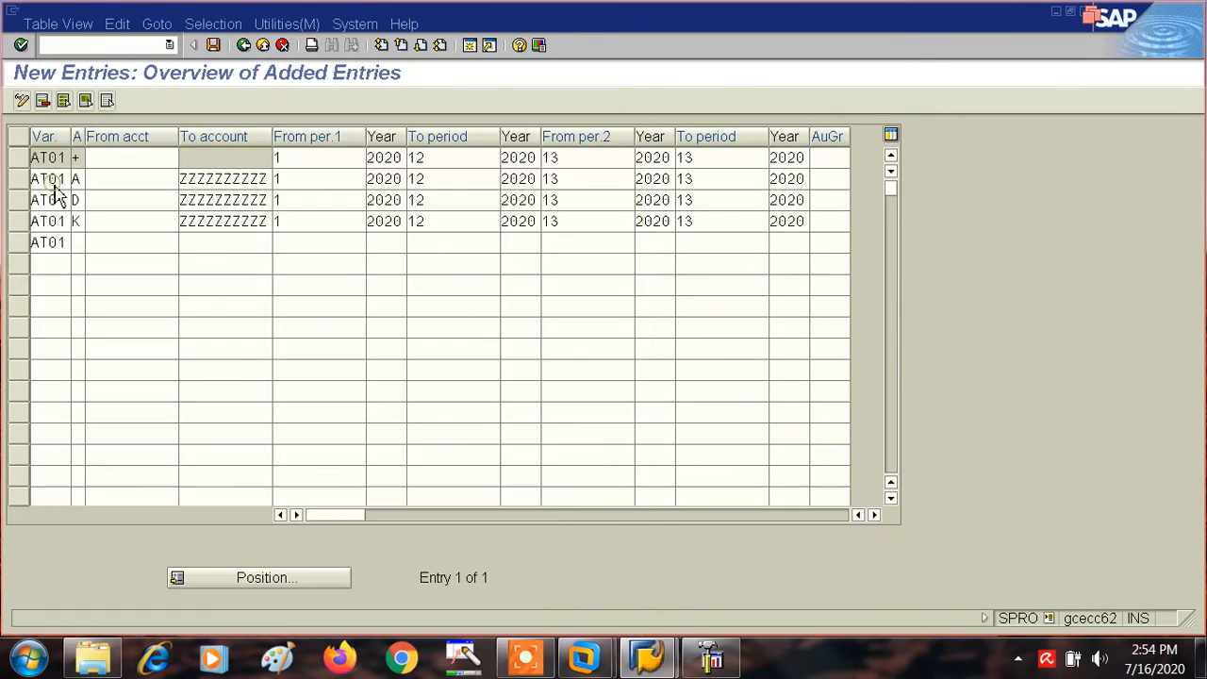
left_click(78, 244)
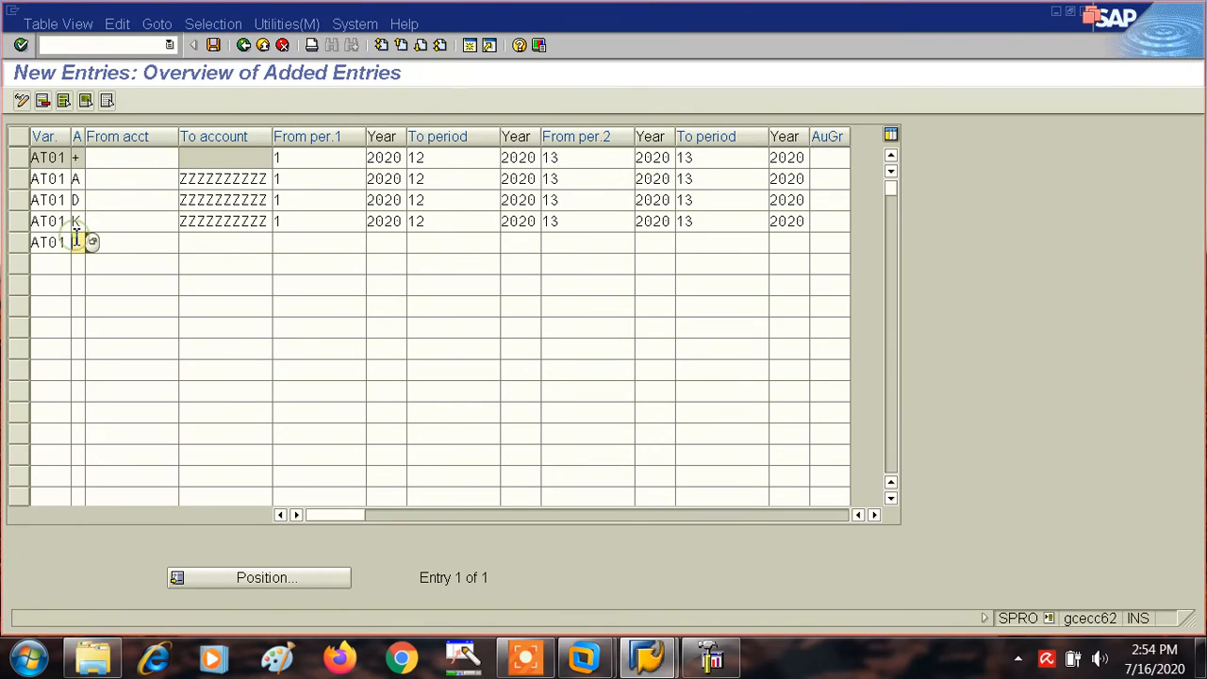
left_click(94, 244)
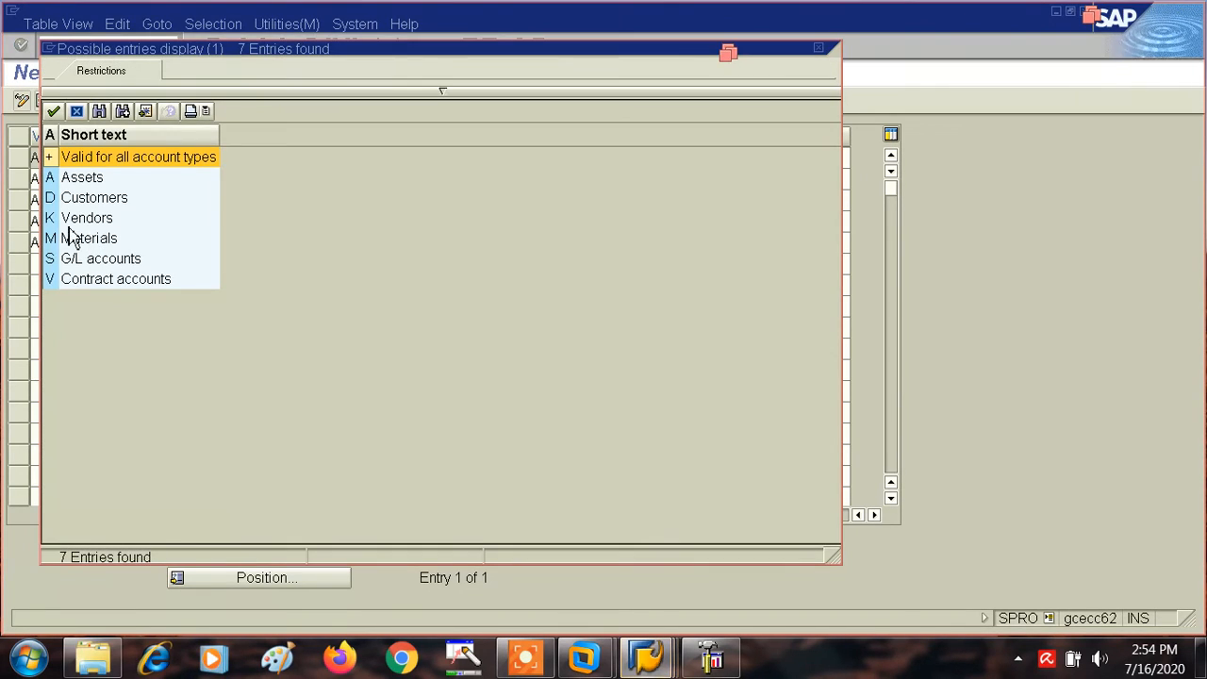
double_click(54, 243)
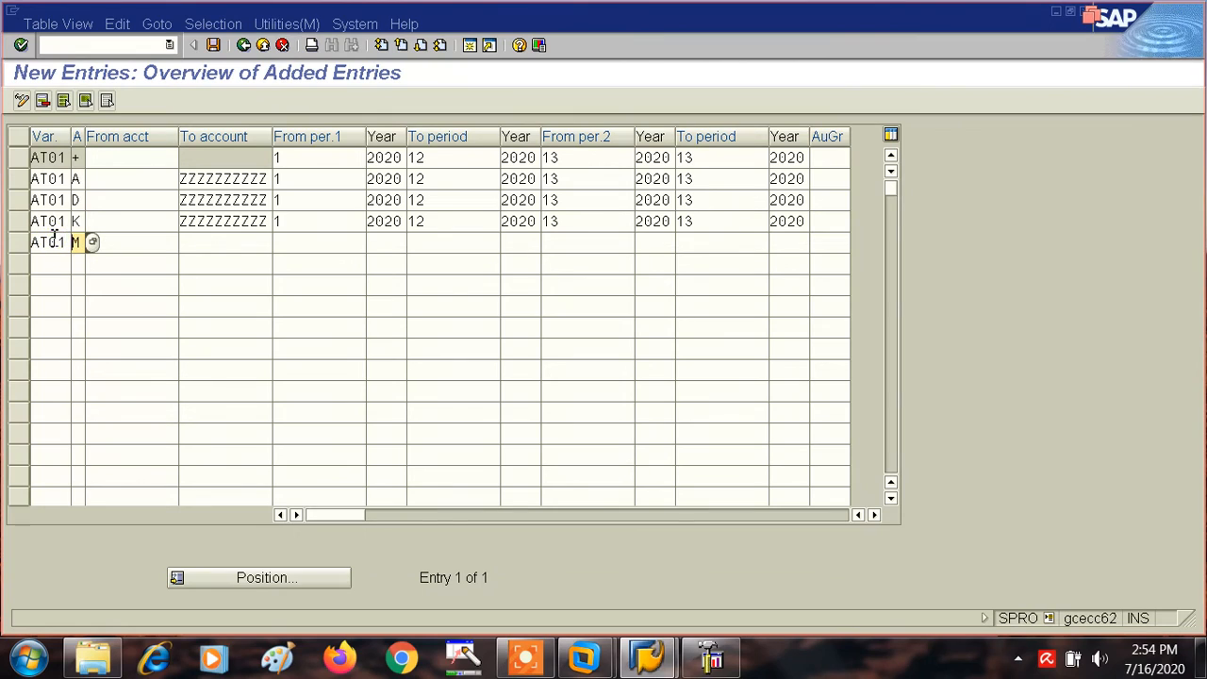
left_click(195, 244)
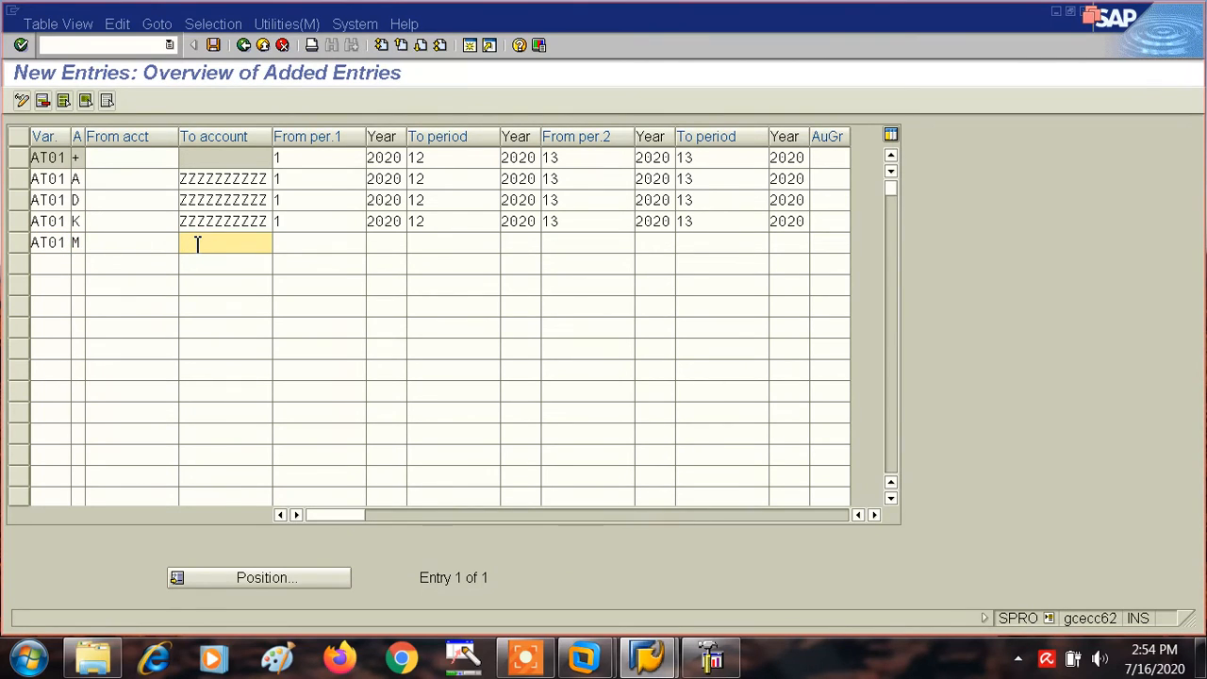
type("Z")
key("Down")
key("Return")
- Set the Materials entry's first interval to run from period 1 of 2020 to period 12 of 2020
left_click(296, 242)
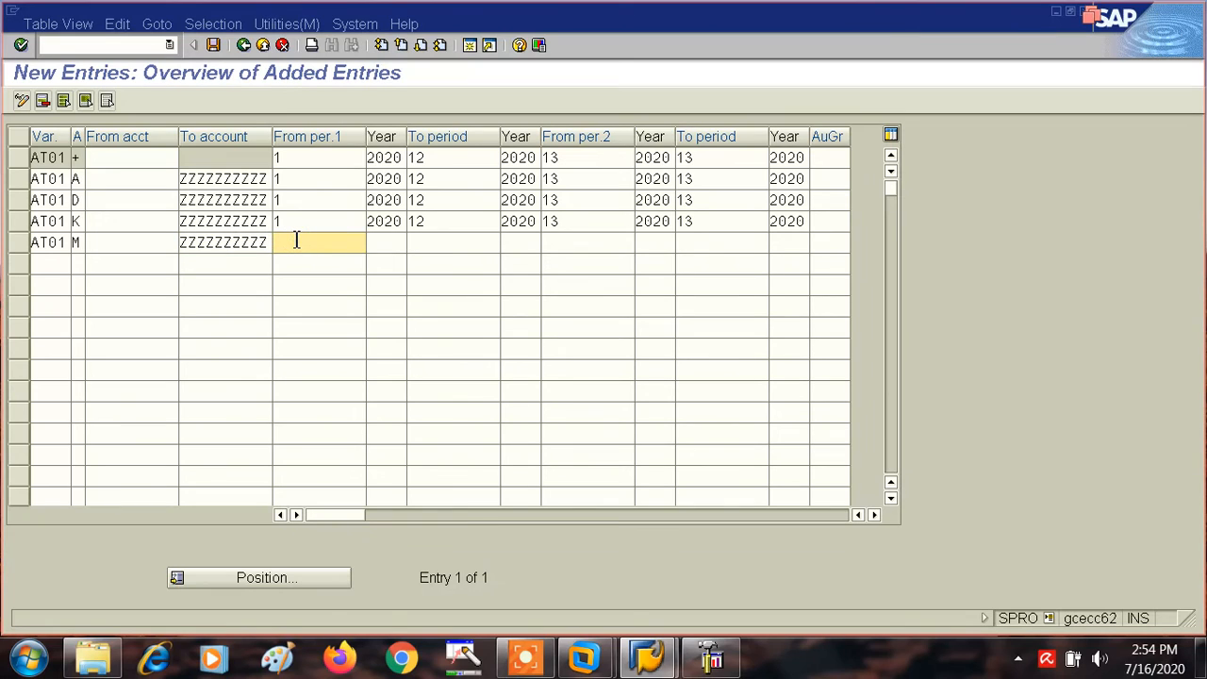
type("1")
key("Tab")
key("Tab")
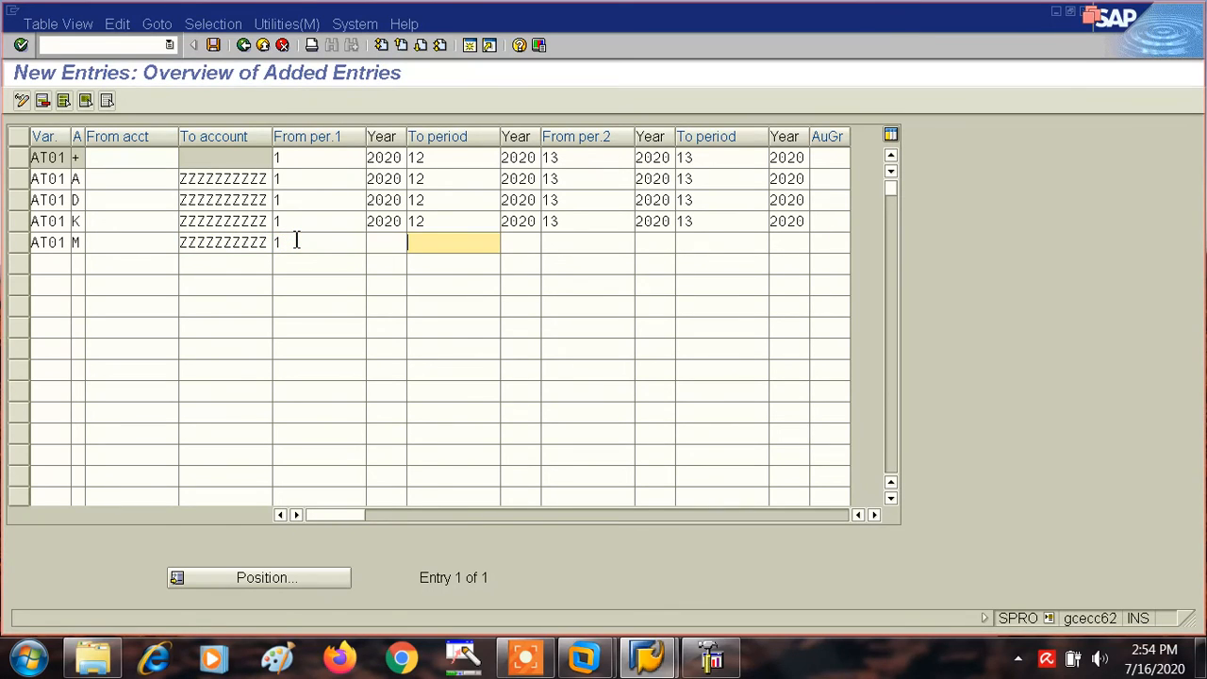
key("shift+Tab")
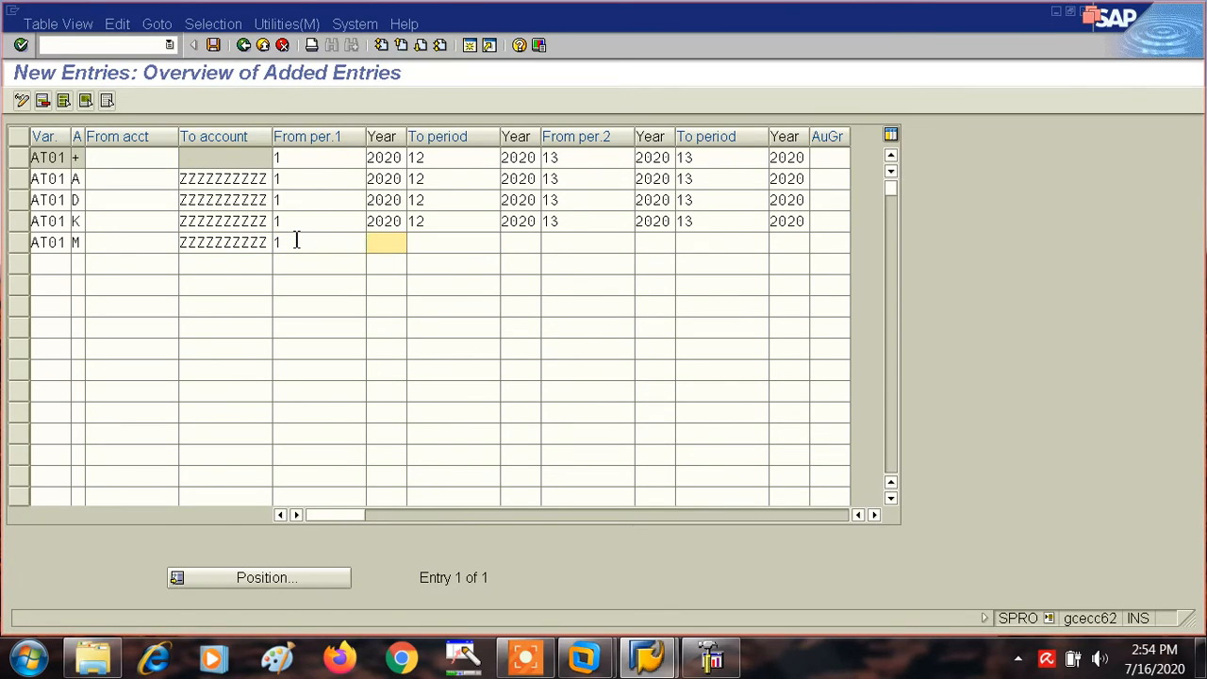
key("BackSpace")
left_click(391, 262)
key("Tab")
type("12")
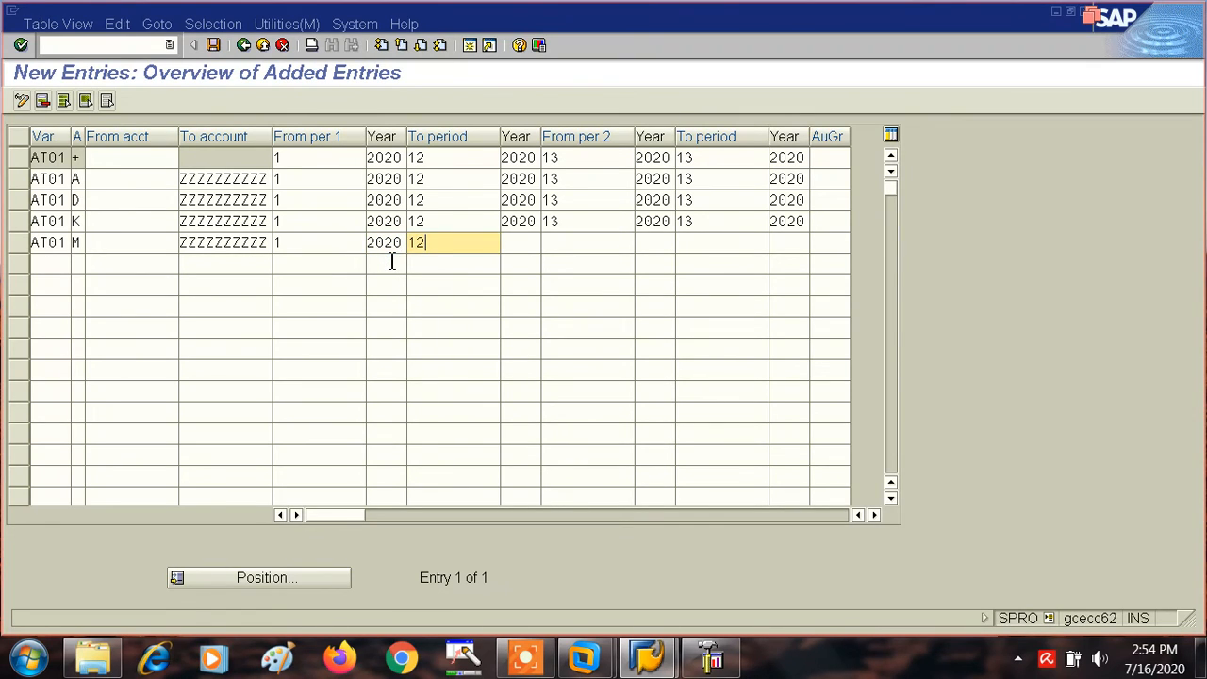
key("Tab")
type("20")
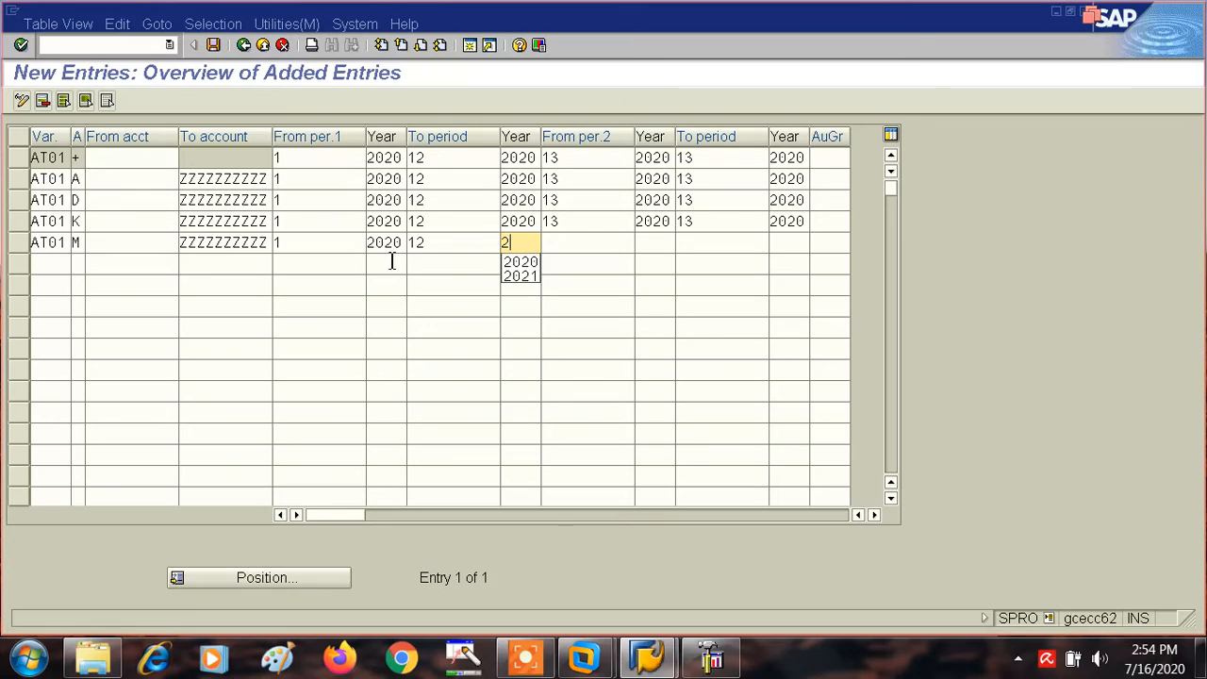
left_click(521, 263)
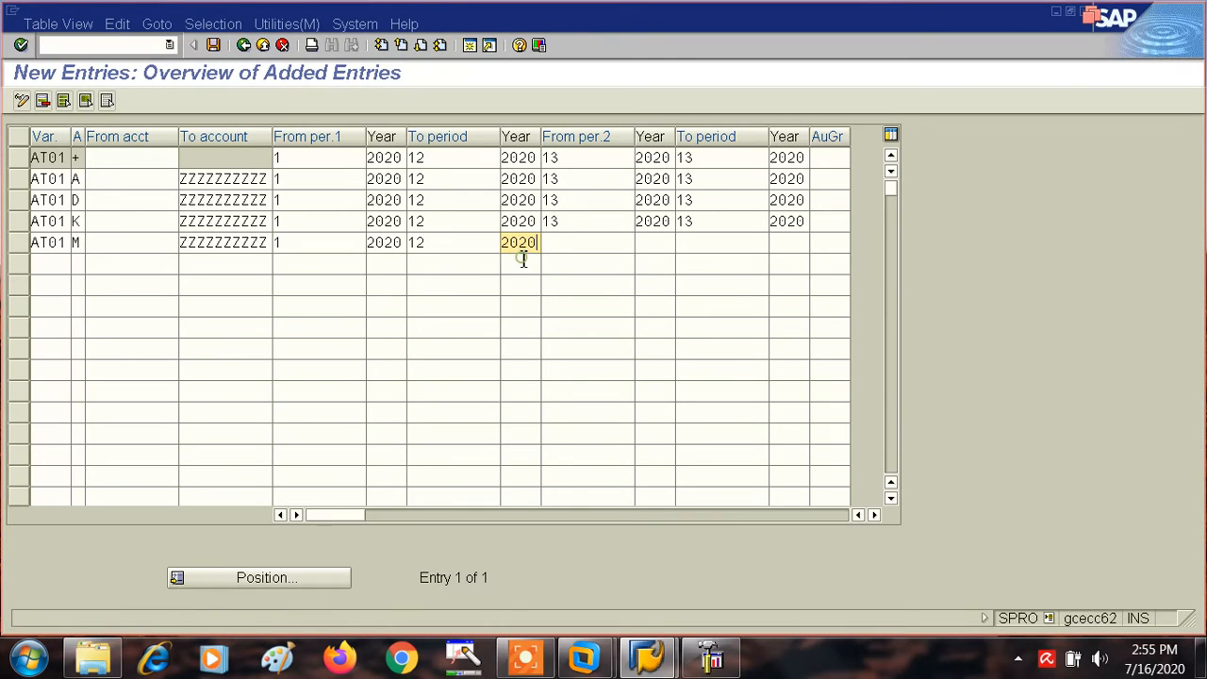
- Set the Materials entry's second interval to run from period 13 of 2020 to period 13 of 2020
key("Tab")
type("13")
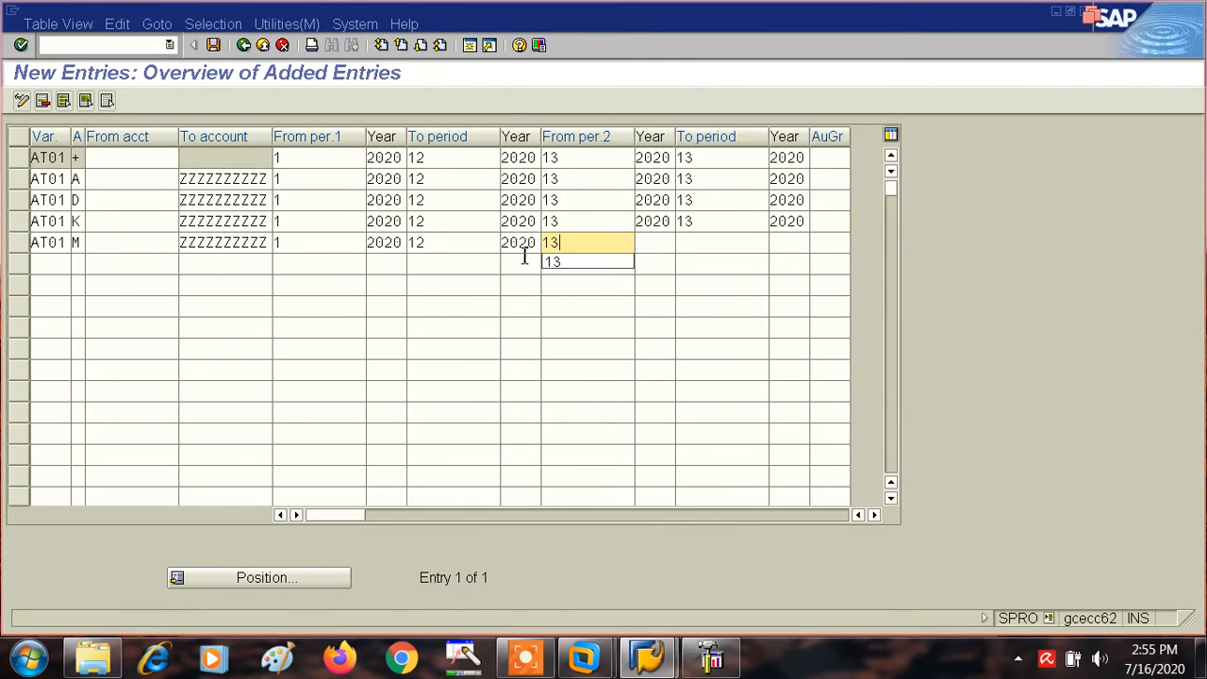
left_click(649, 243)
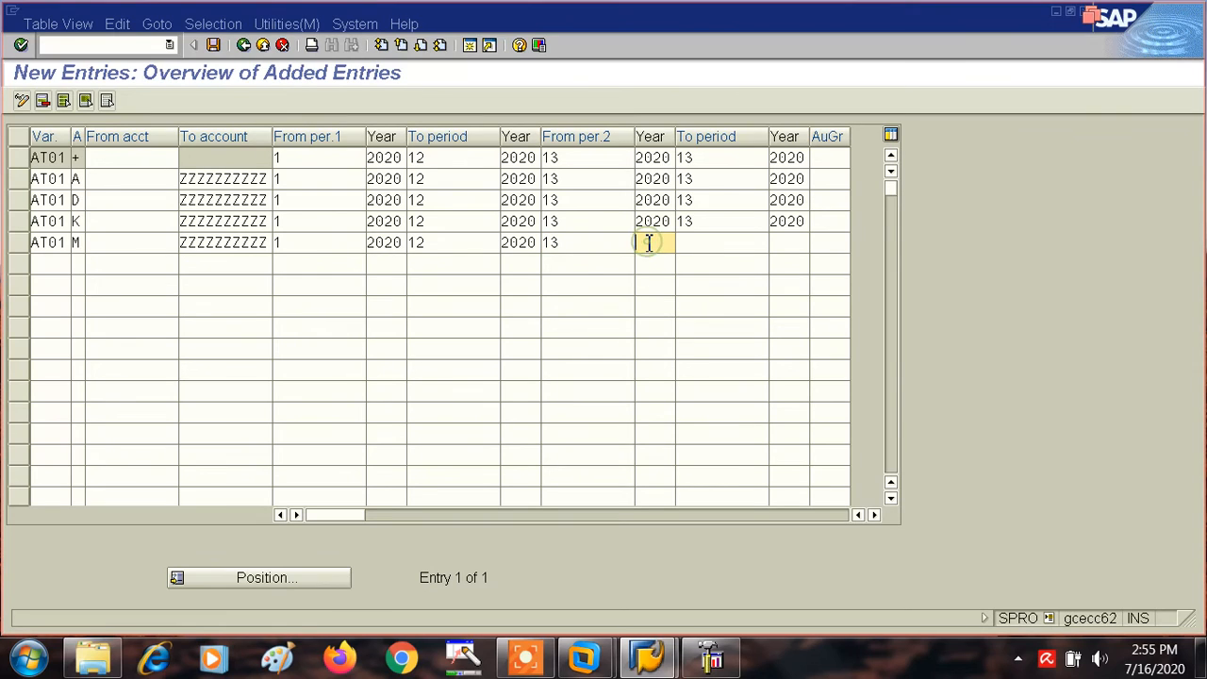
type("20")
left_click(654, 256)
key("Tab")
type("13")
left_click(796, 243)
left_click(796, 243)
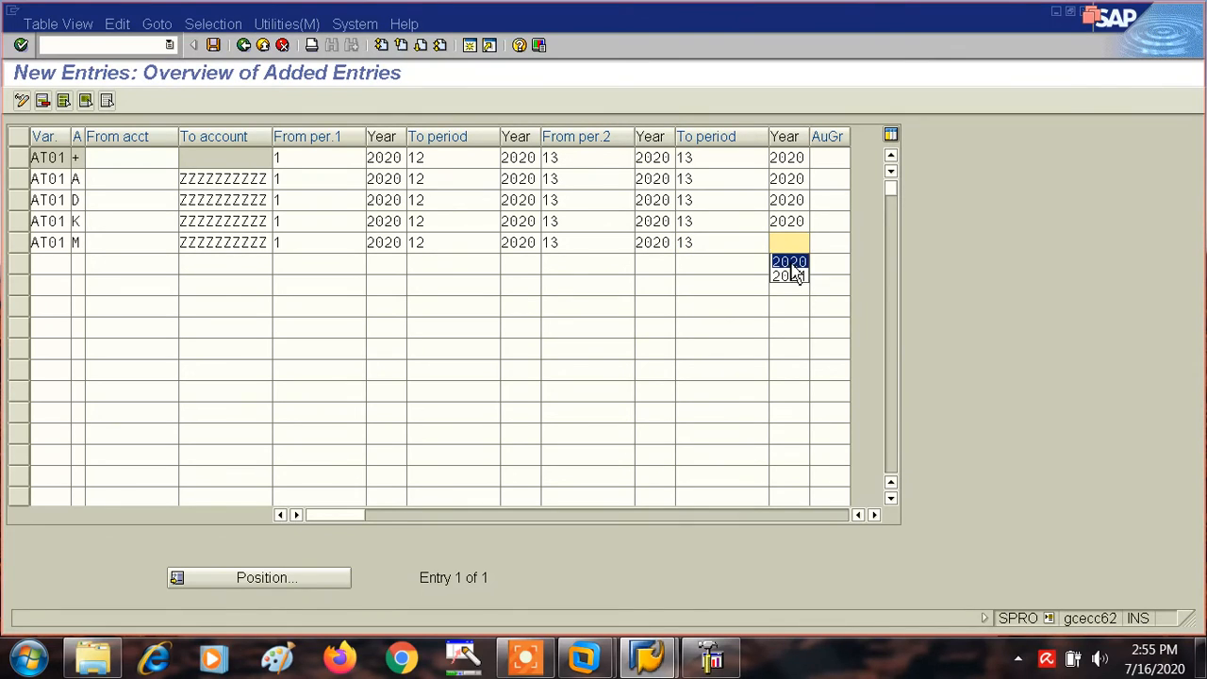
left_click(788, 261)
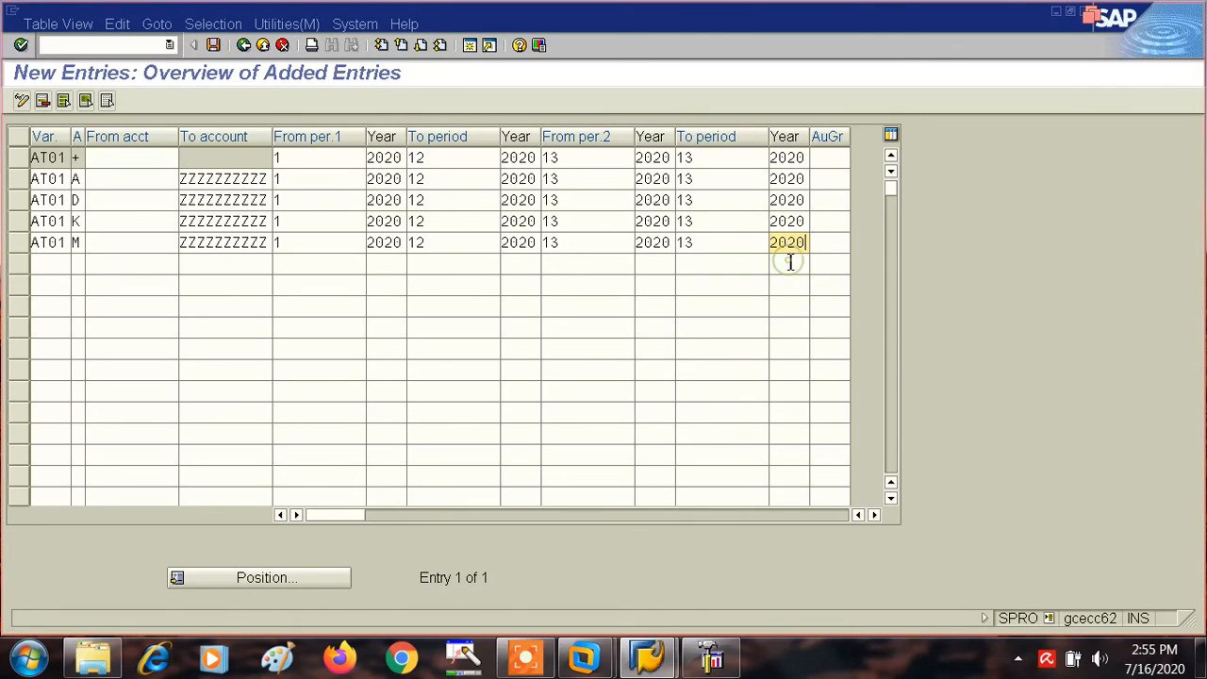
- Add a sixth AT01 entry for account type S (G/L accounts) with To account ZZZZZZZZZZ
left_click(49, 261)
type("A")
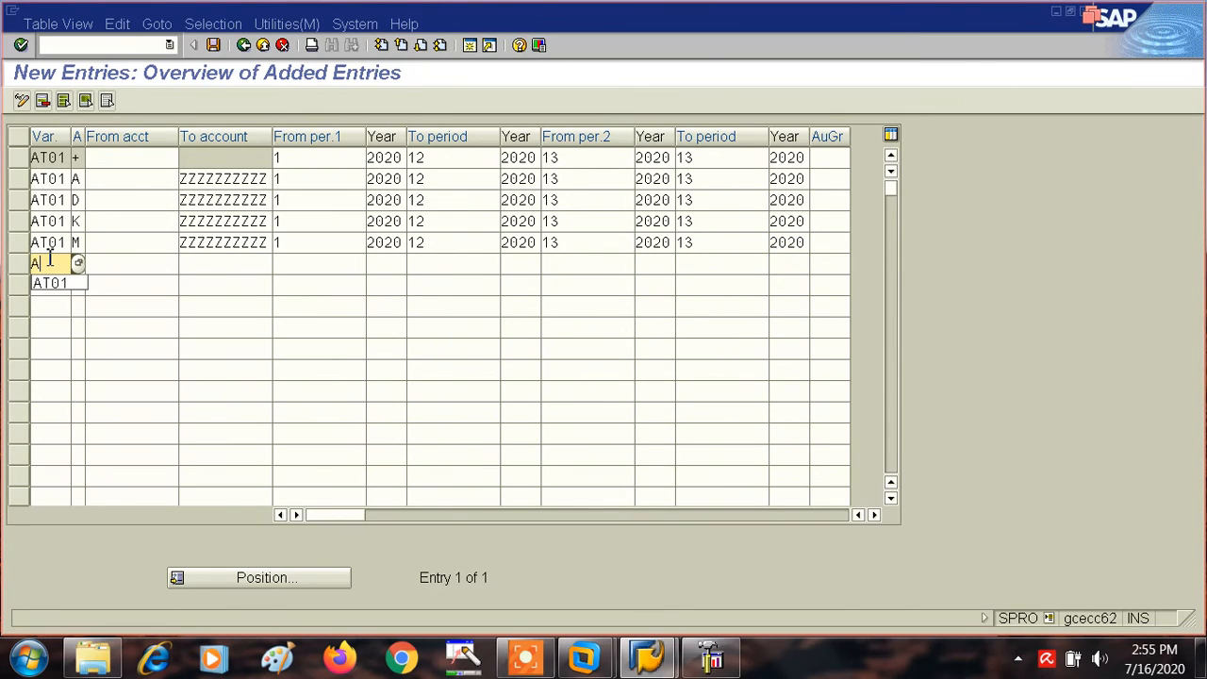
type("T01")
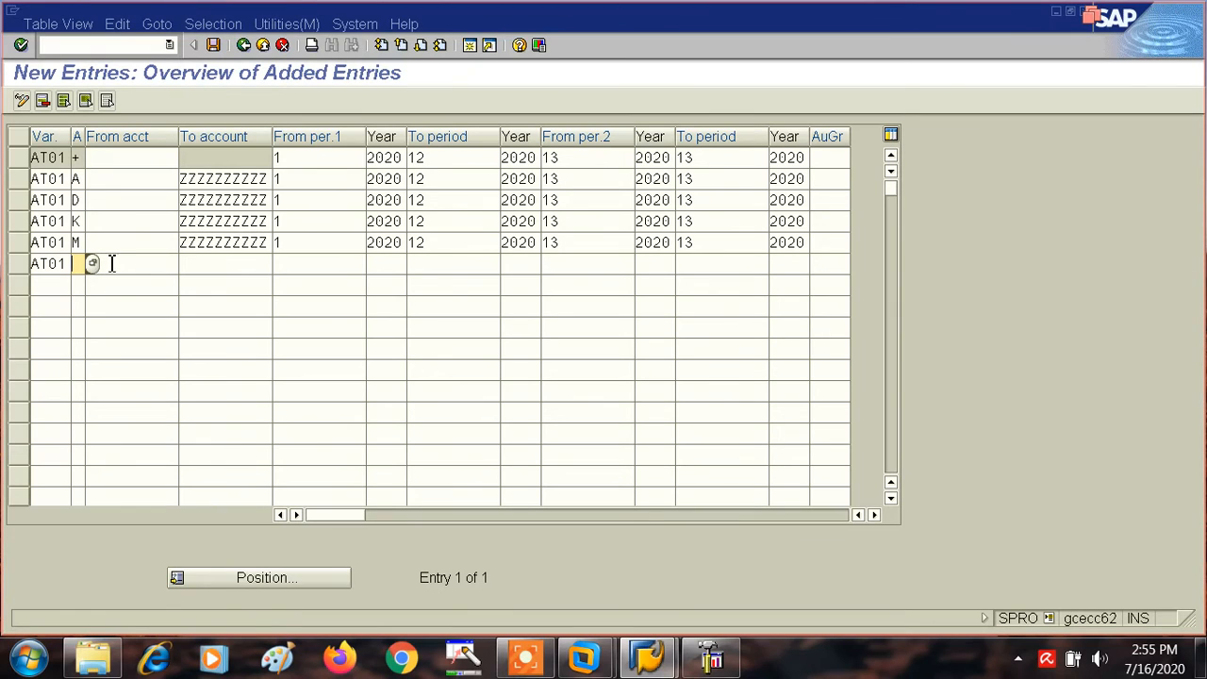
left_click(93, 265)
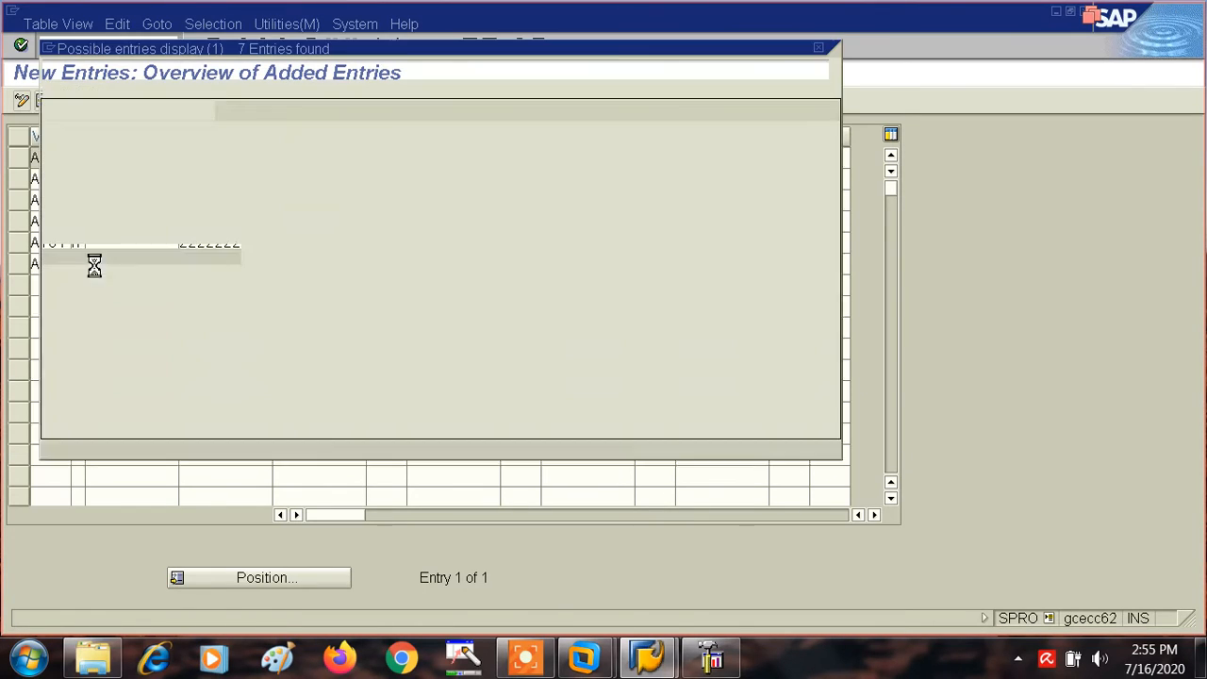
left_click(55, 264)
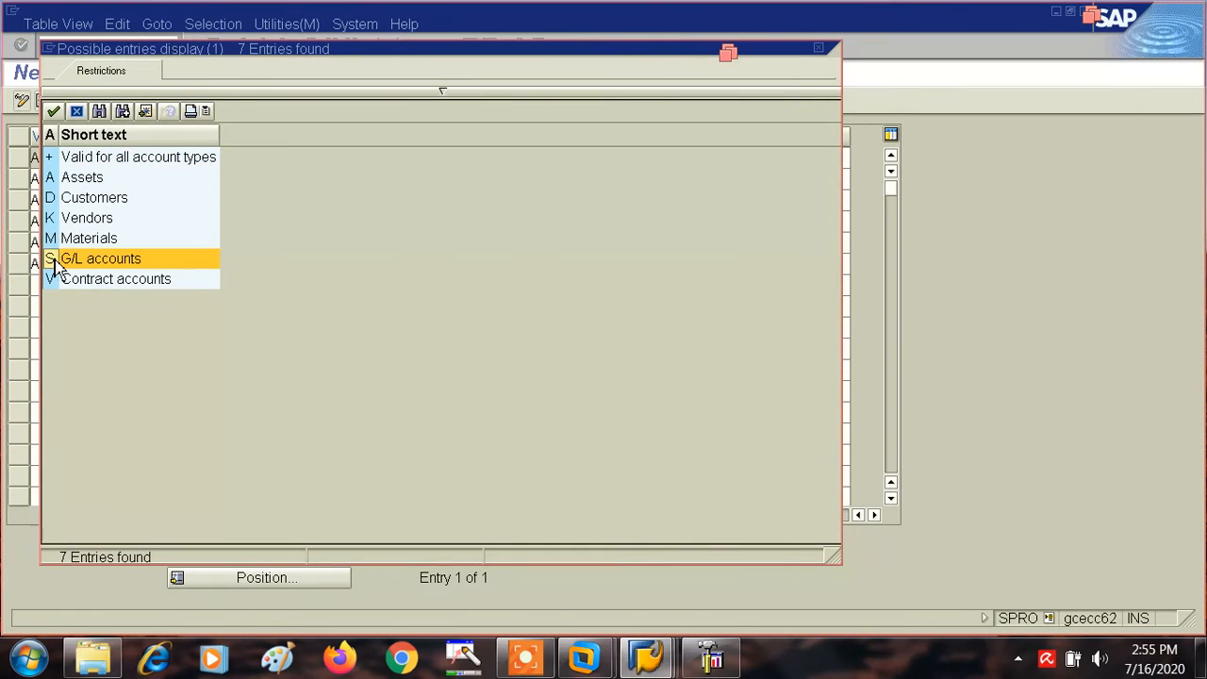
double_click(55, 266)
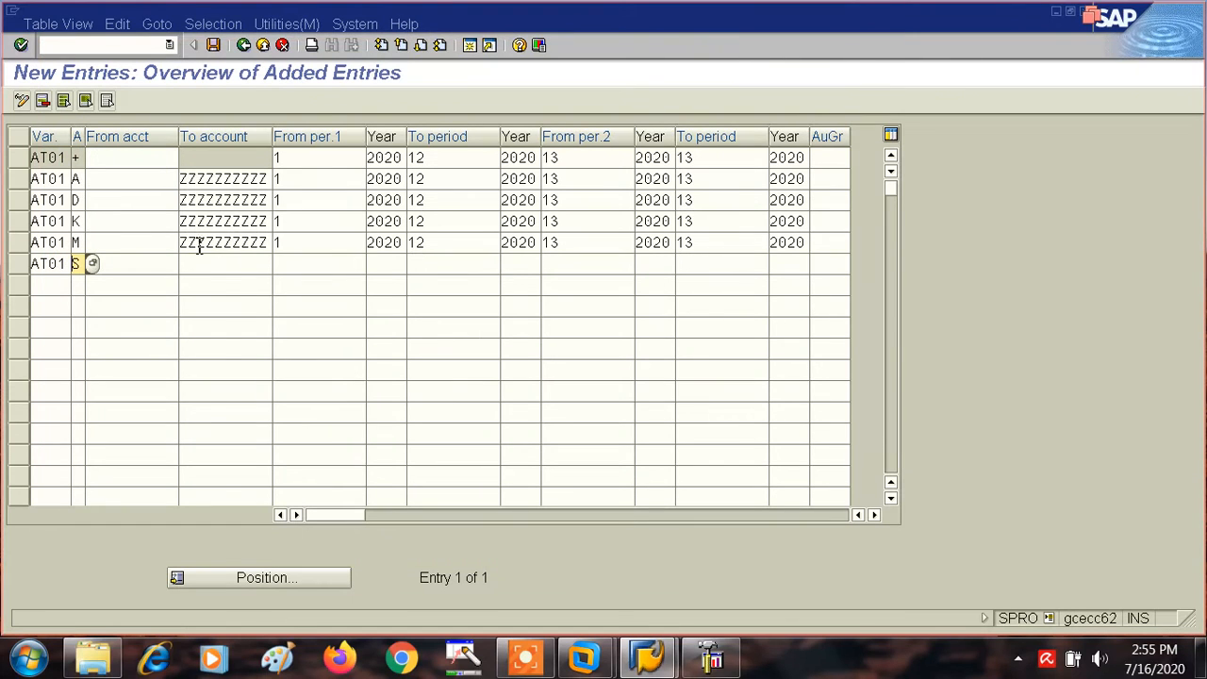
left_click(222, 264)
type("ZZZZZZZZZZ")
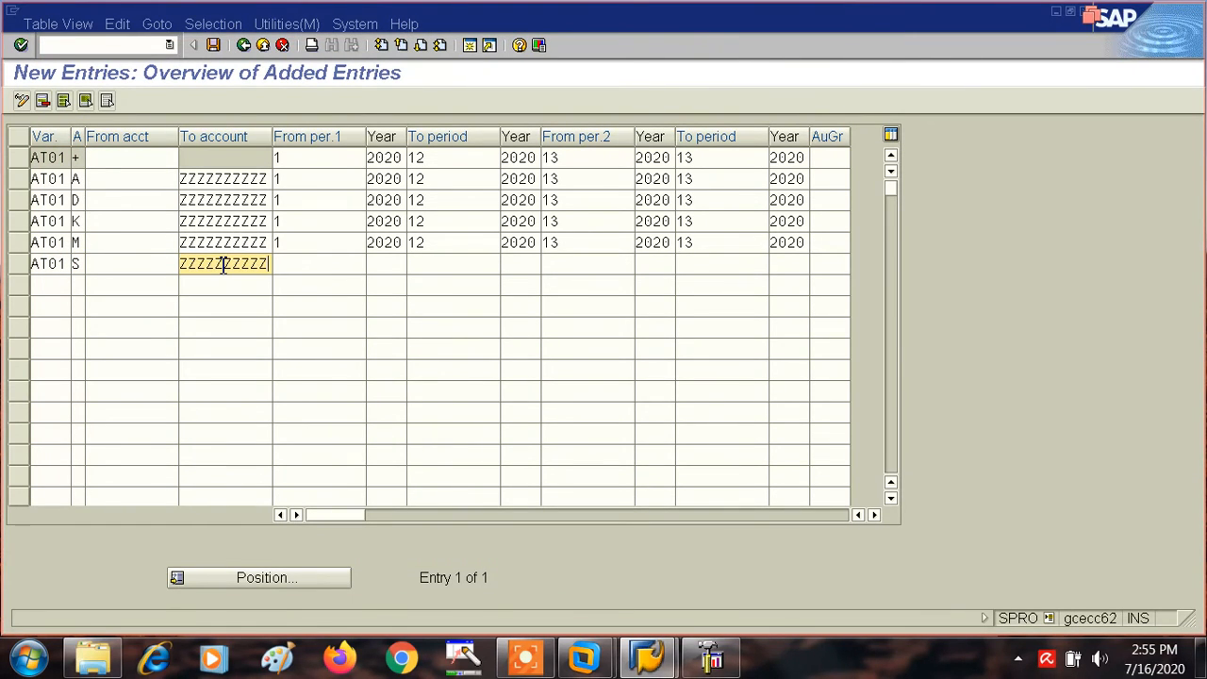
- Set the G/L accounts entry's first interval to run from period 1 of 2020 to period 12 of 2020
key("Tab")
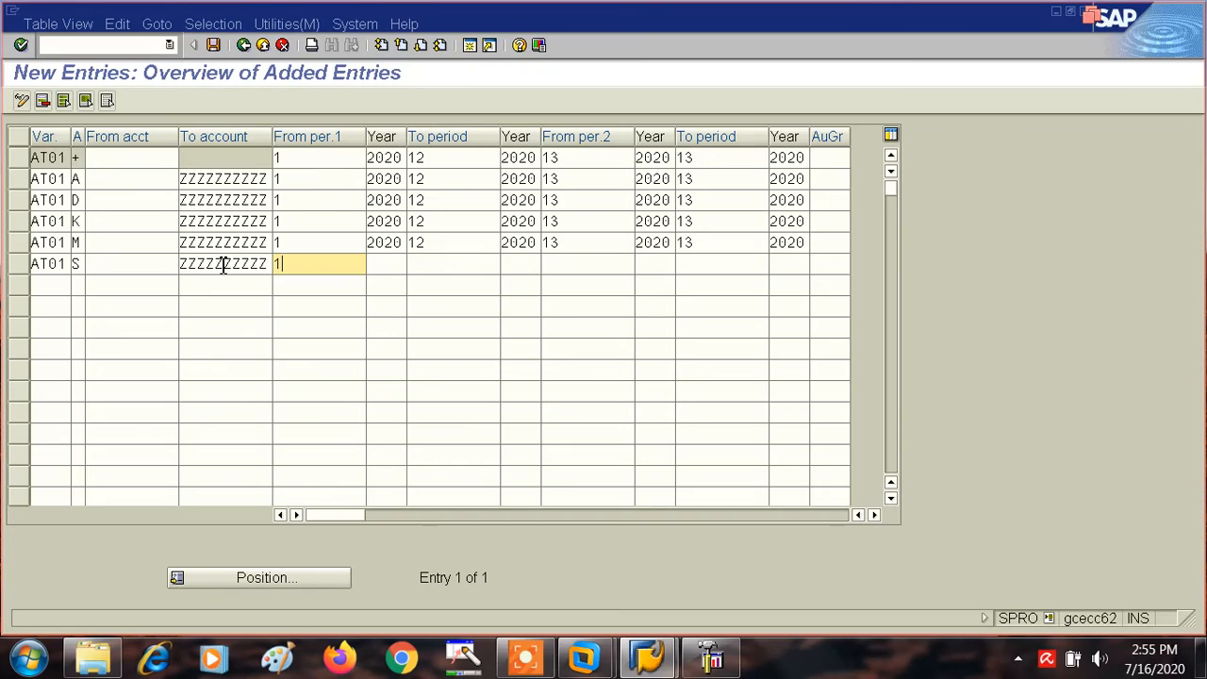
key("Tab")
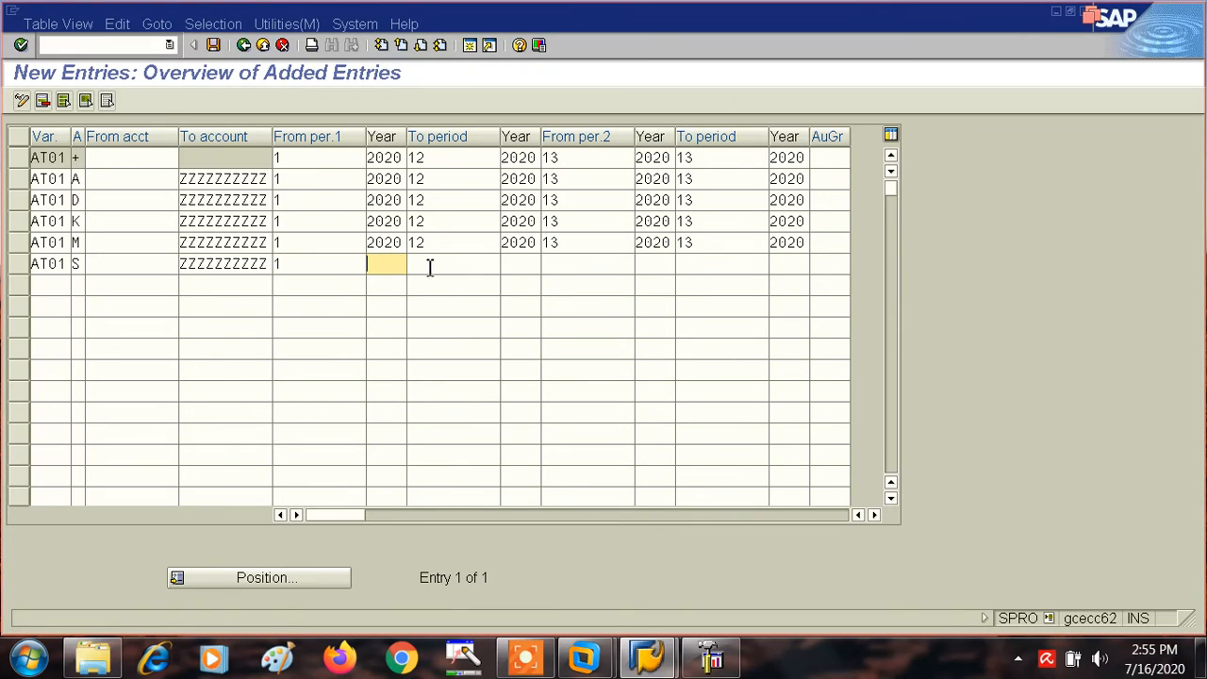
type("20")
left_click(394, 283)
key("Tab")
type("12")
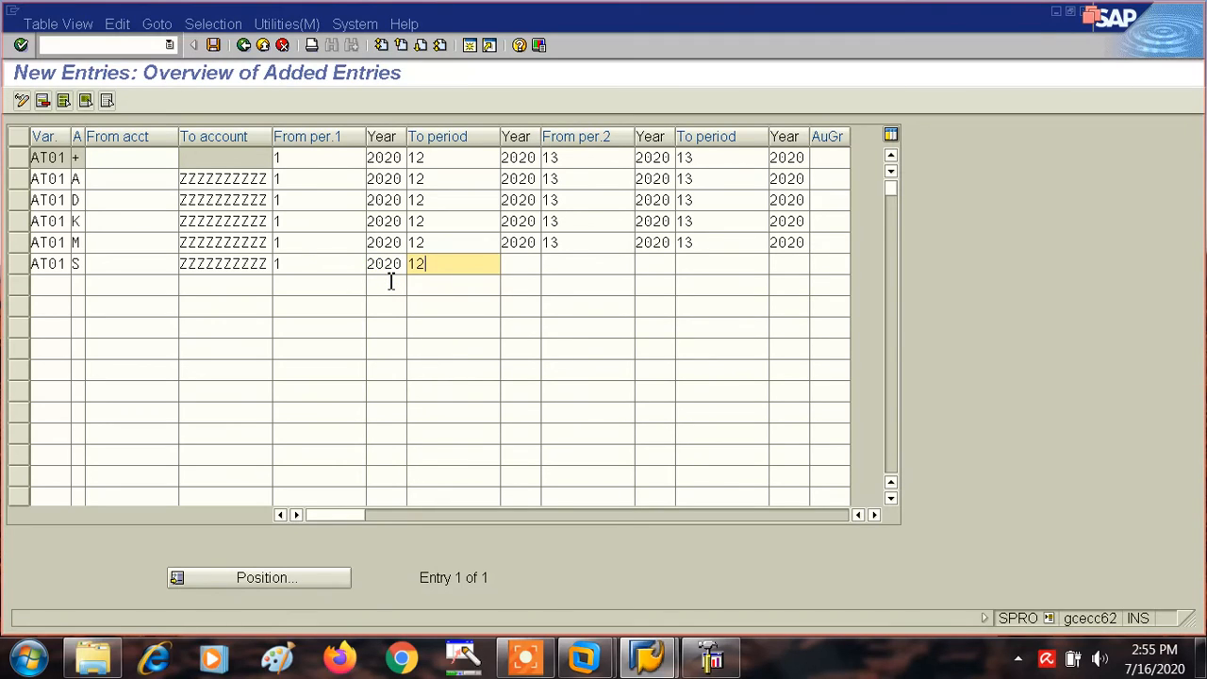
key("Tab")
type("2020")
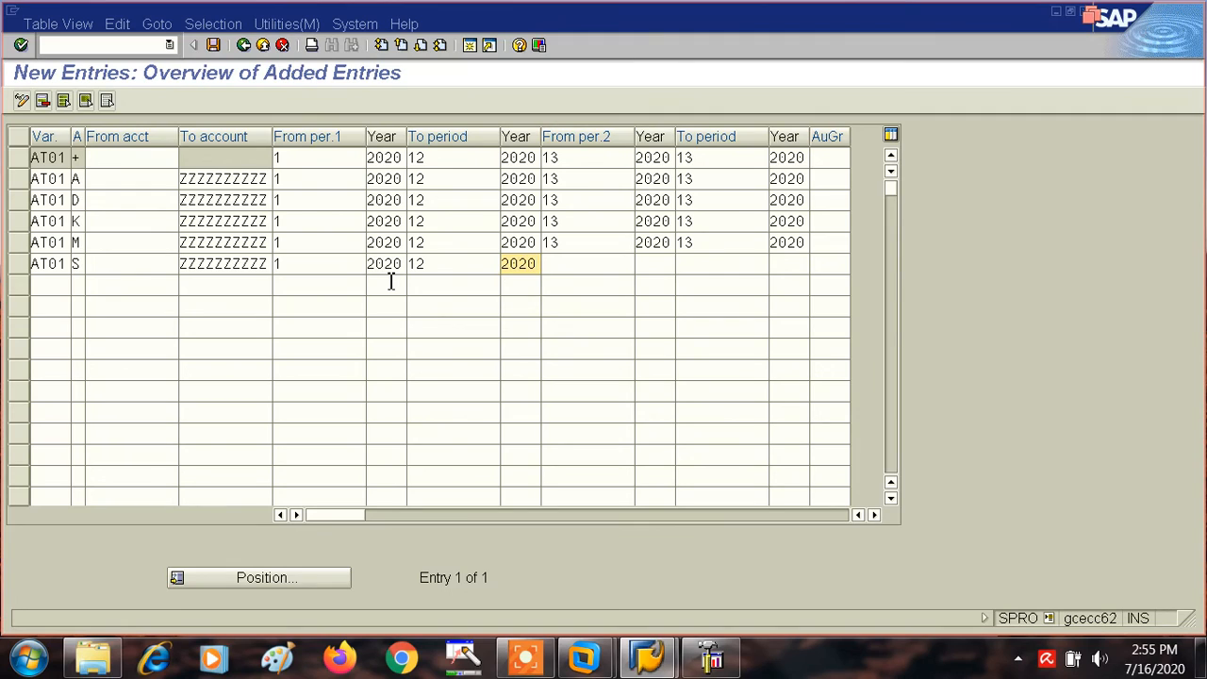
- Set the G/L accounts entry's second interval to run from period 13 of 2020 to period 13 of 2020
key("Tab")
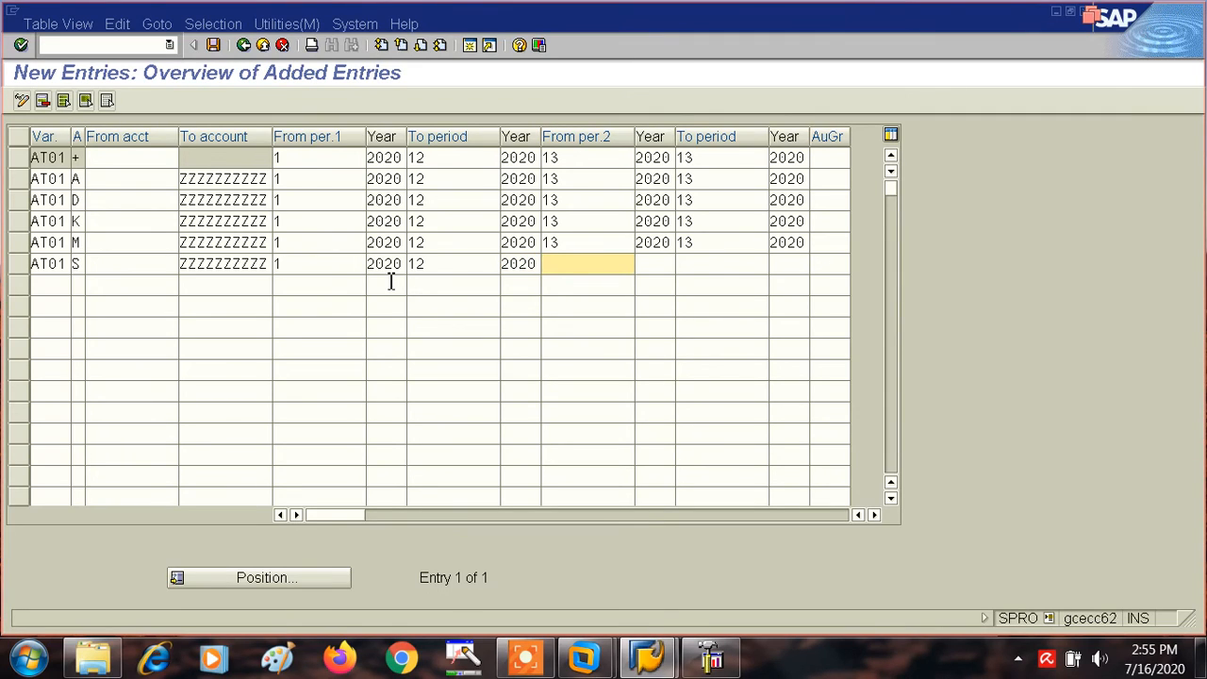
type("132")
key("Tab")
type("202")
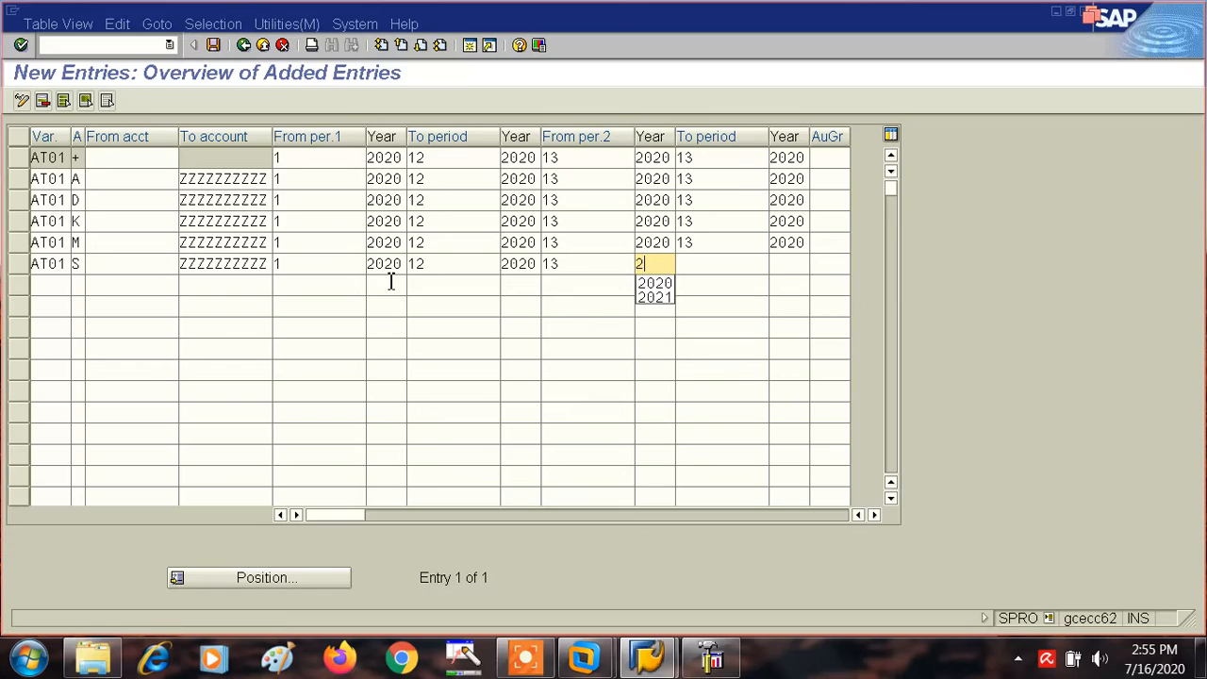
key("BackSpace")
type("20")
key("Tab")
type("13")
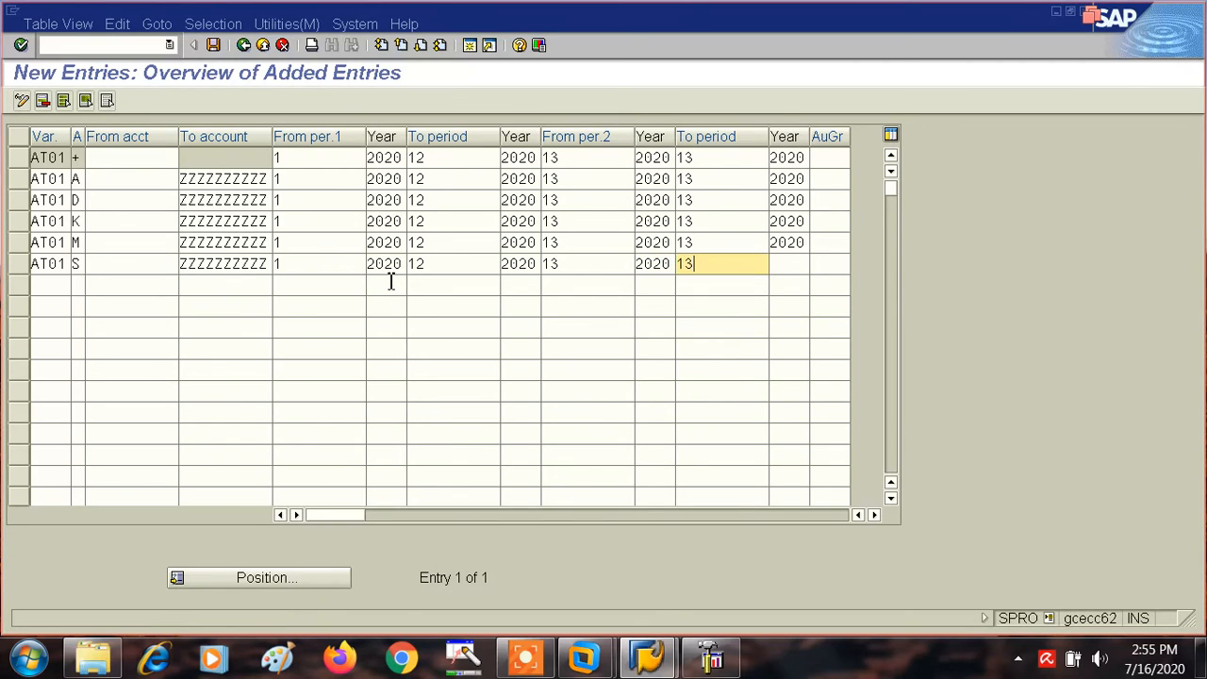
key("Tab")
type("2020")
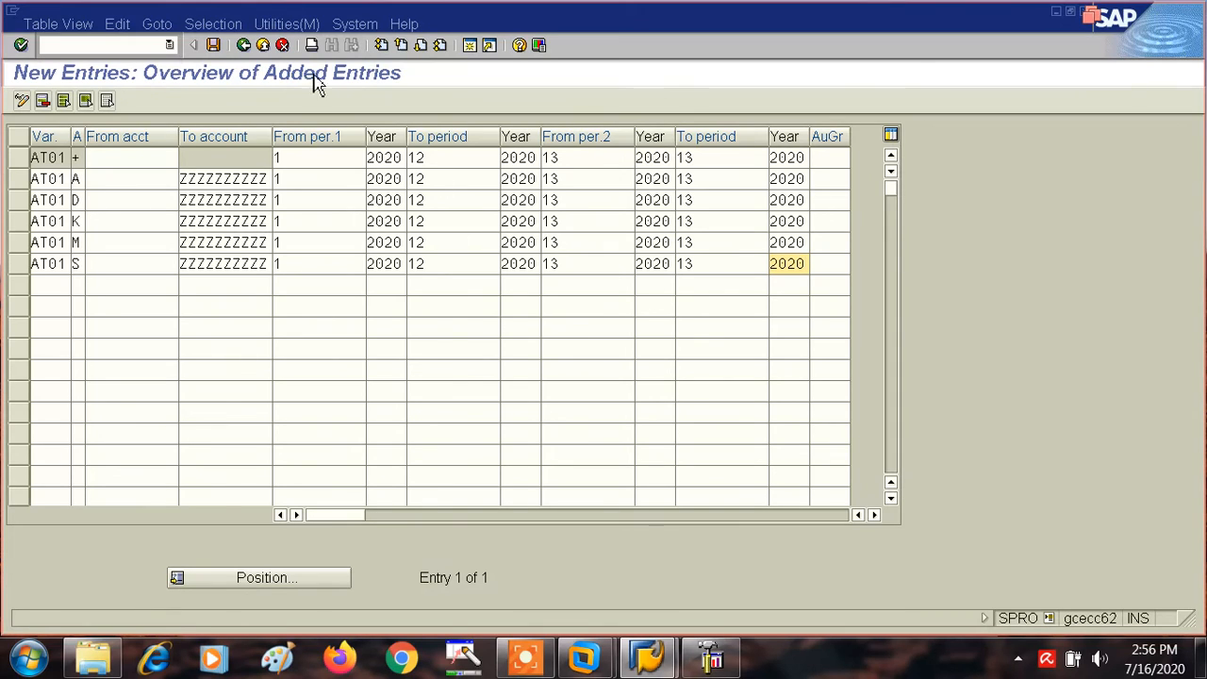
- Save the six AT01 posting period entries and return to the implementation guide structure
left_click(214, 47)
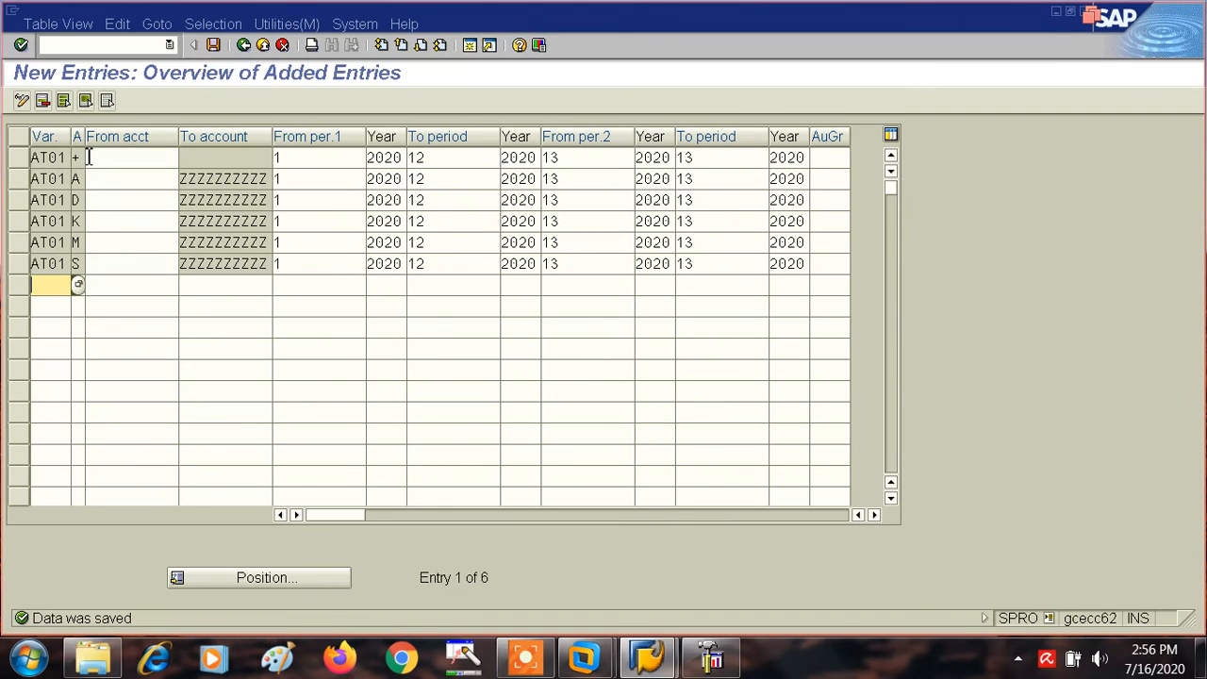
left_click(243, 45)
left_click(244, 45)
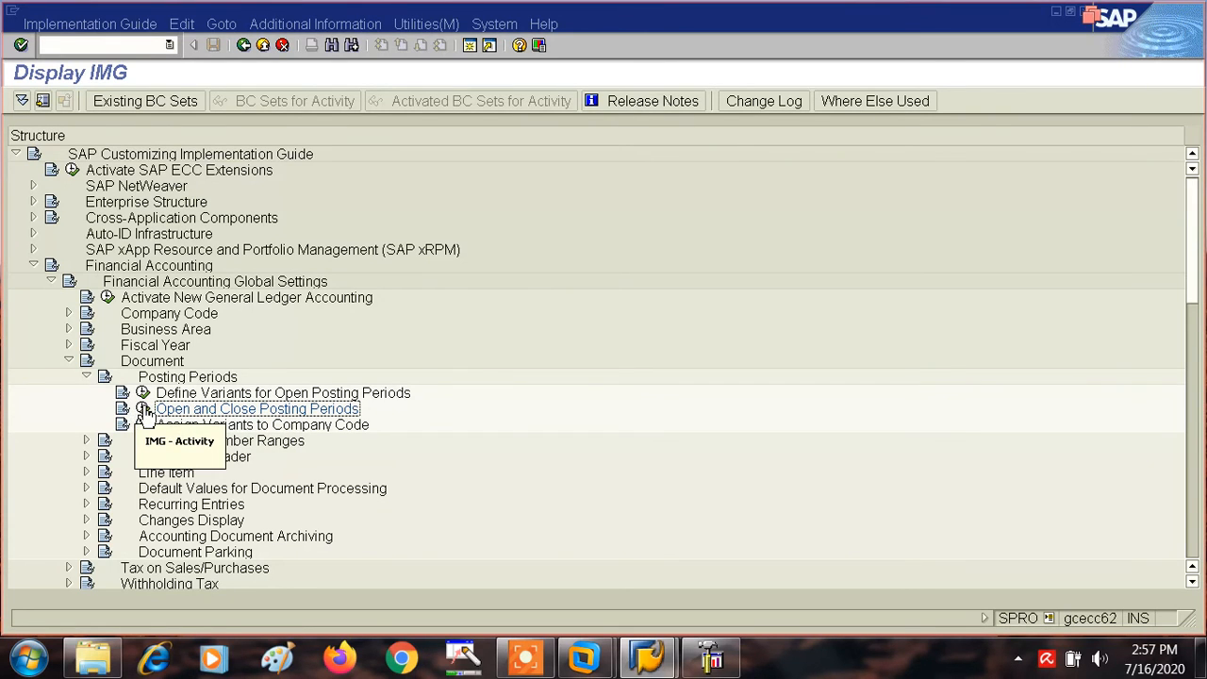
- Review the time interval overview of Open and Close Posting Periods and return to the implementation guide
left_click(145, 410)
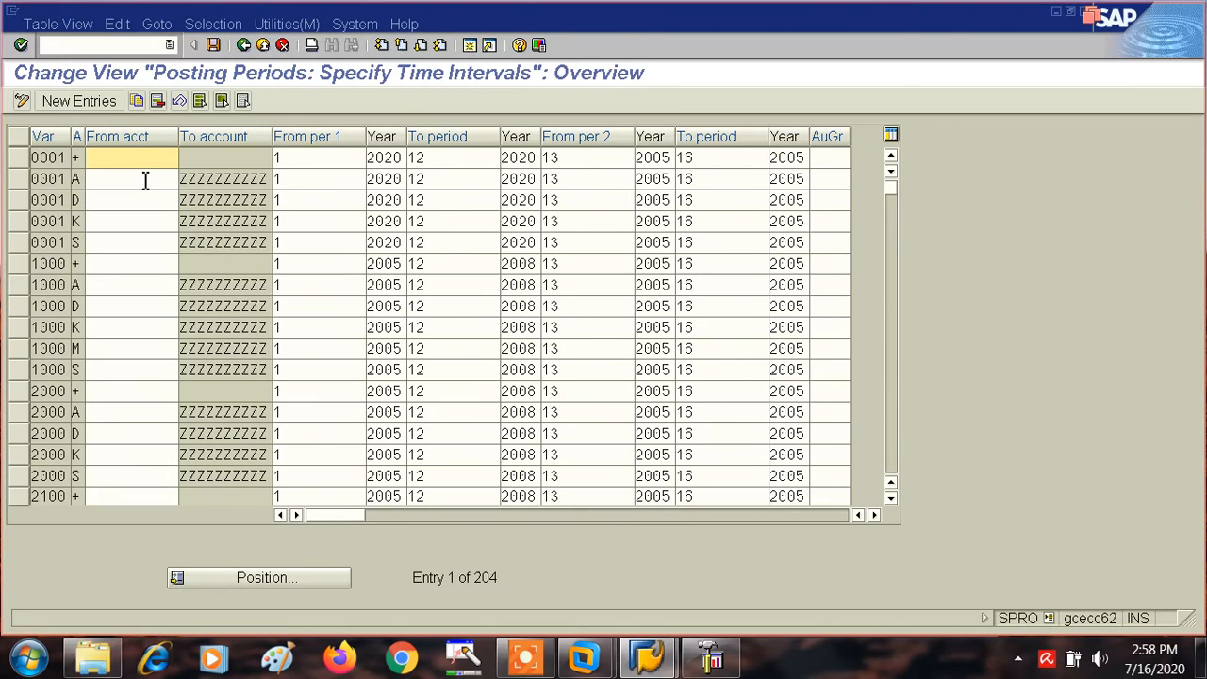
left_click(243, 45)
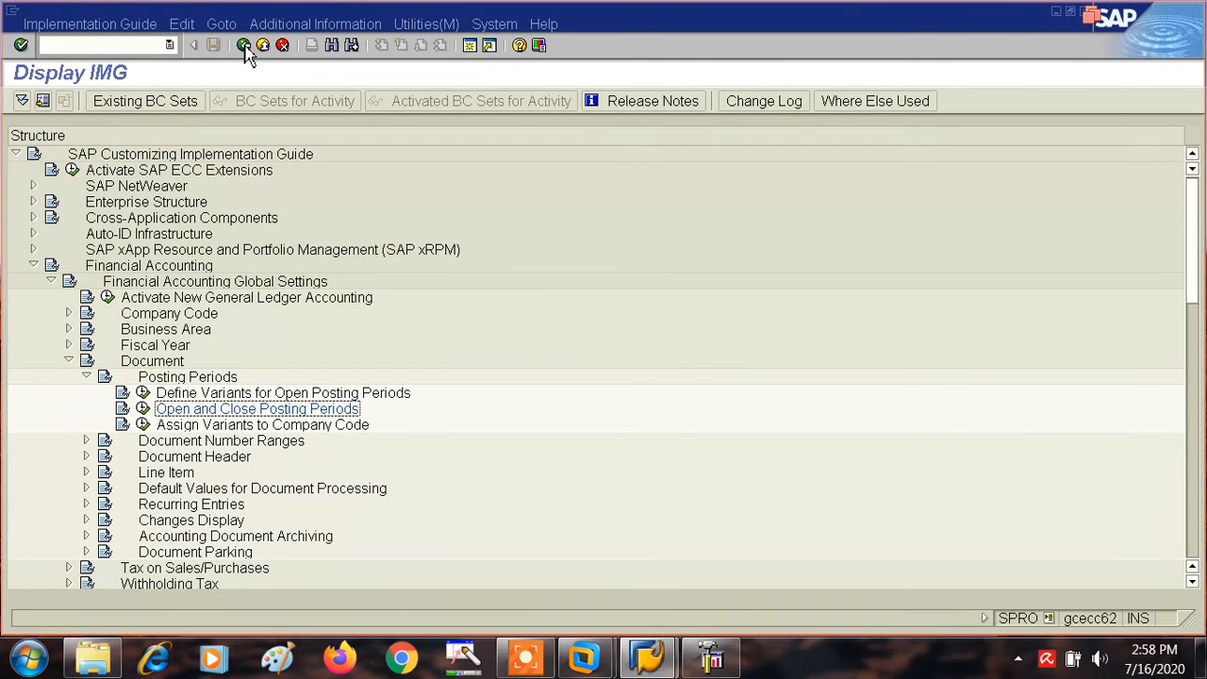
- Open the Assign Variants to Company Code activity and position the list at company code TA01
left_click(143, 425)
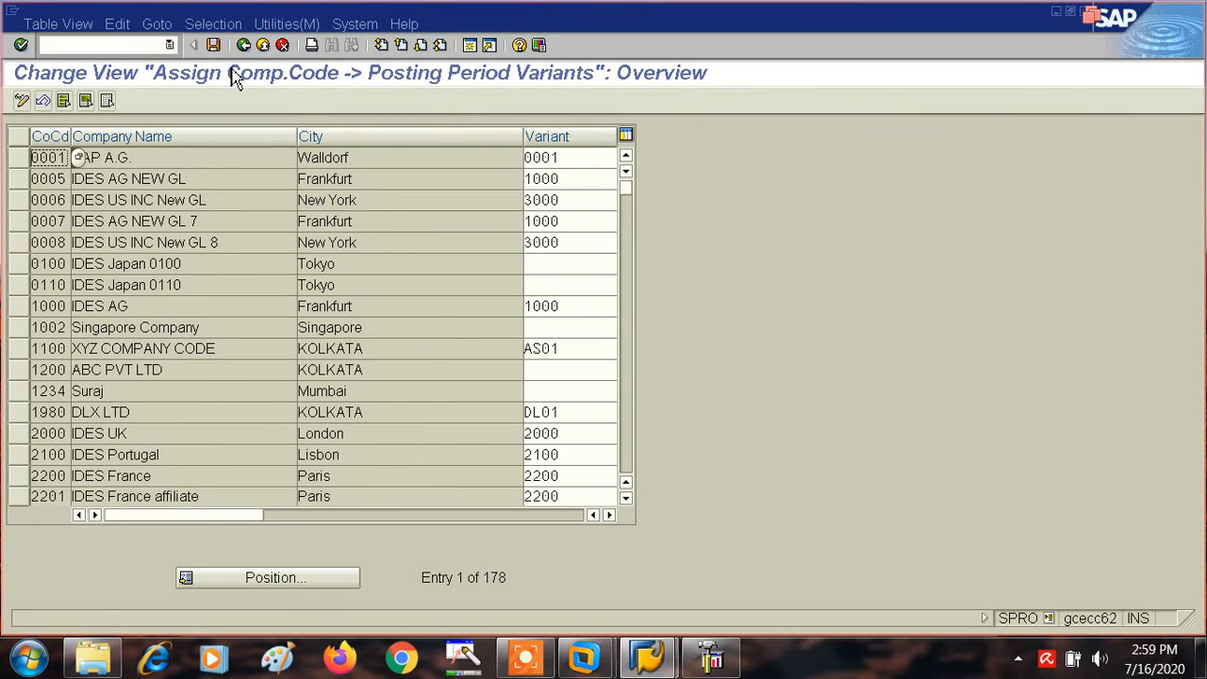
left_click(273, 578)
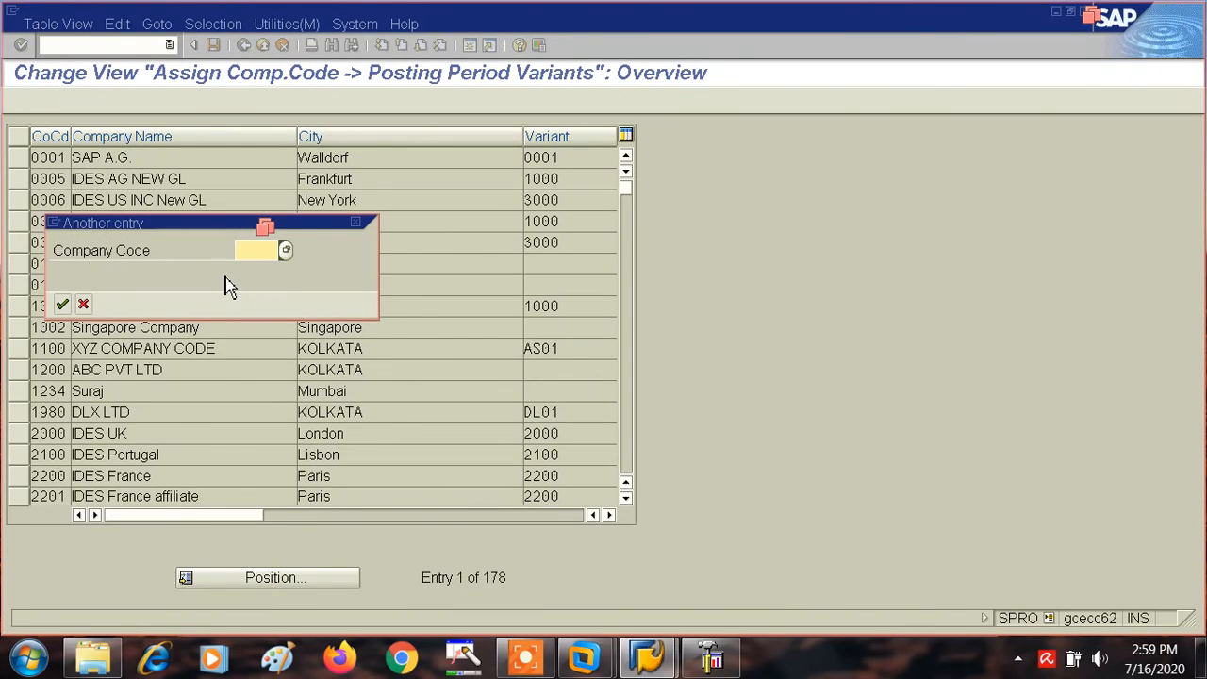
type("TA")
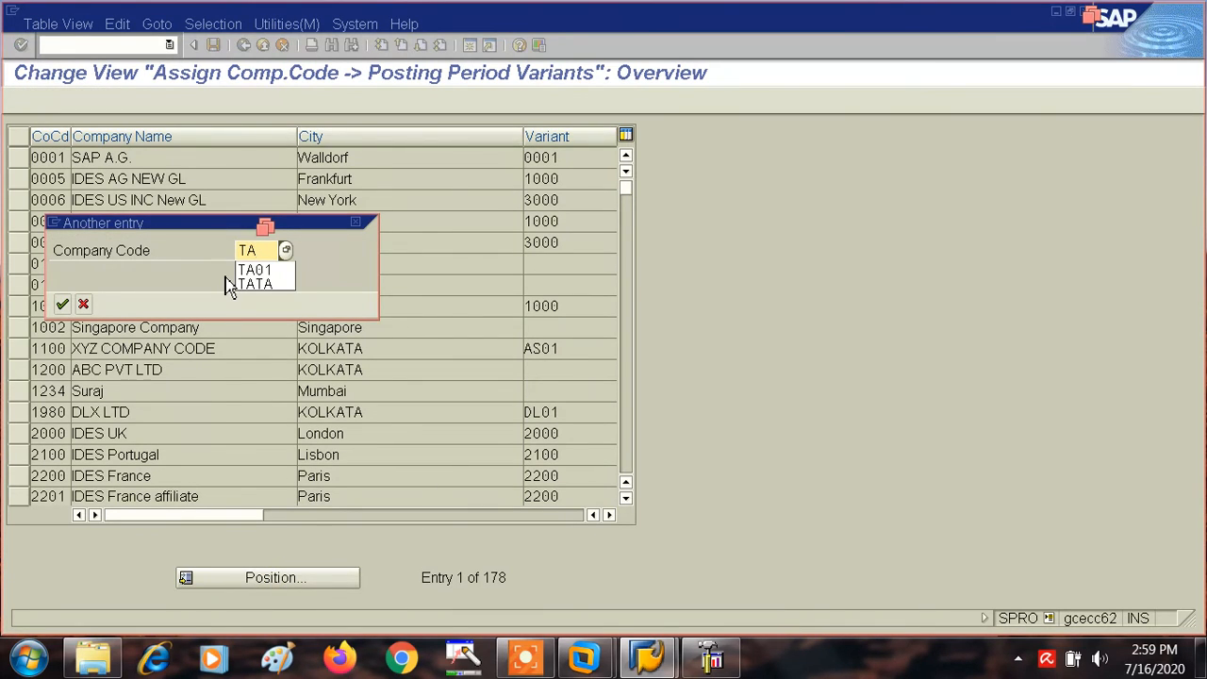
left_click(263, 272)
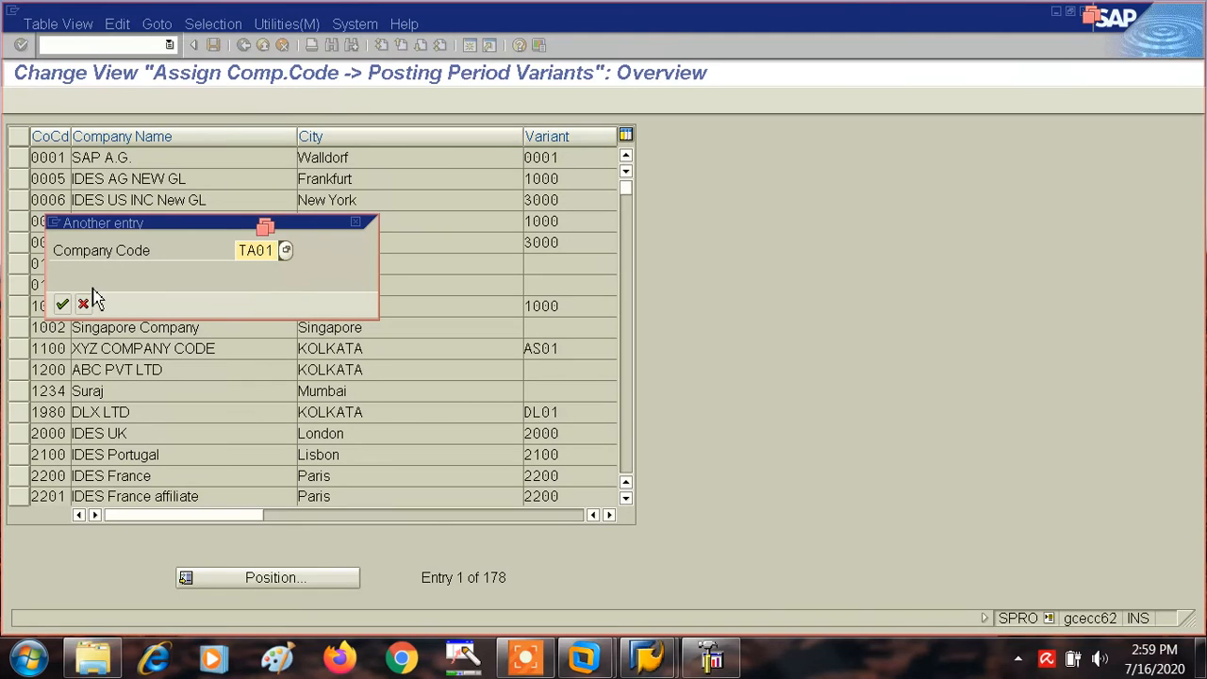
left_click(62, 302)
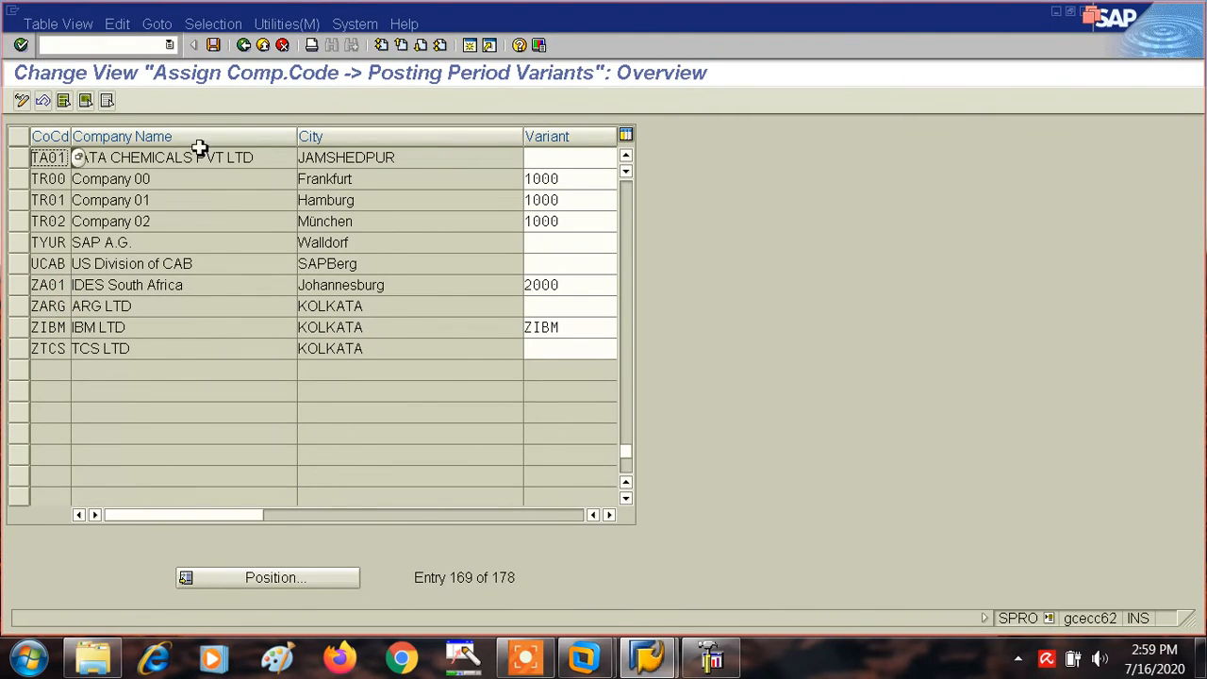
- Assign posting period variant AT01 to company code TA01 and save it under the proposed customizing request
left_click(547, 159)
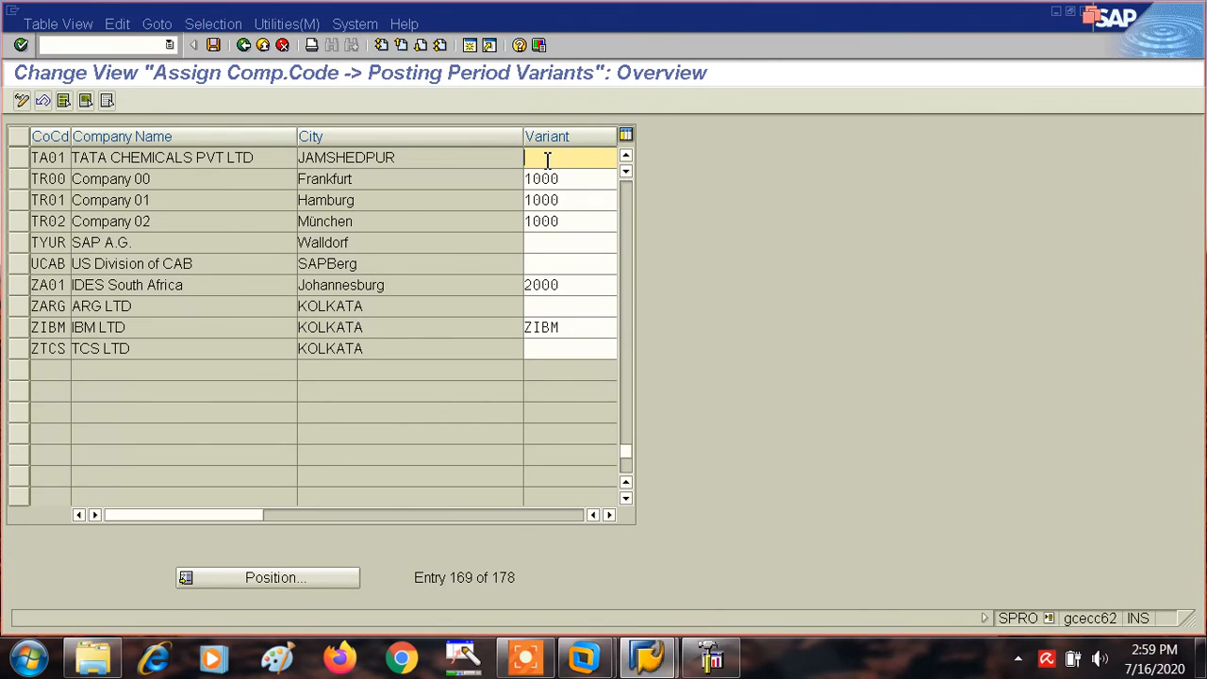
type("AT01")
left_click(215, 45)
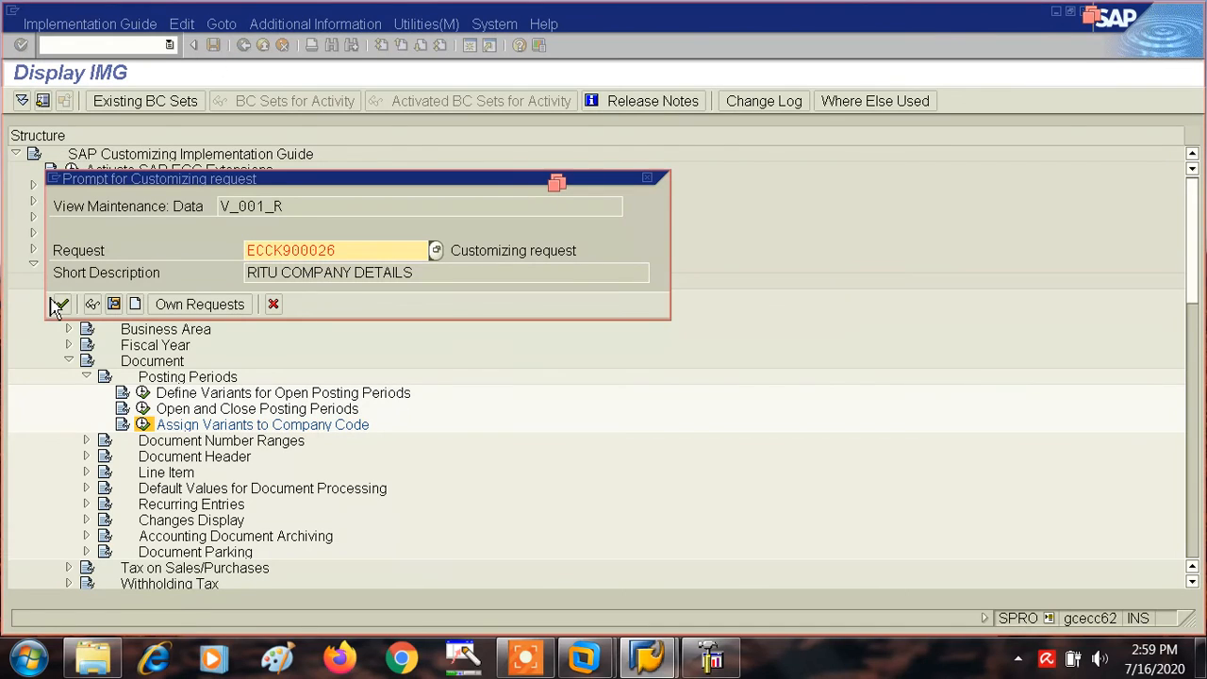
left_click(62, 305)
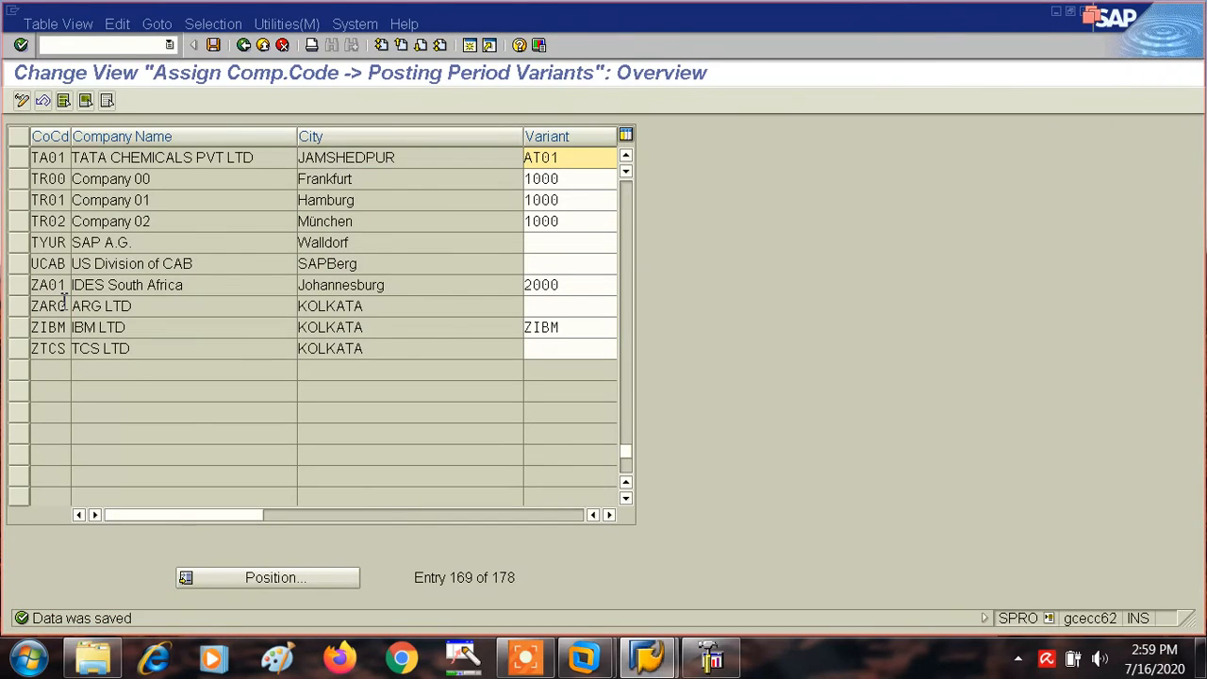